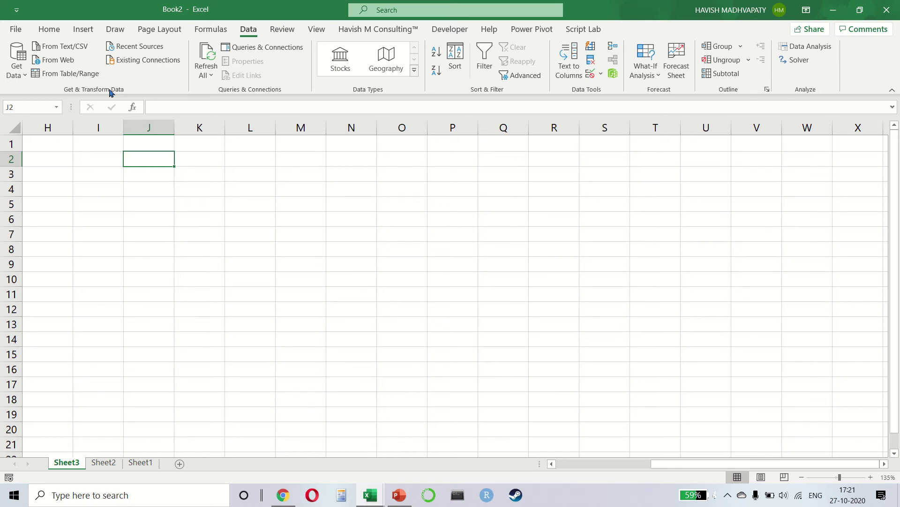
Search Google in Chrome for POWER QUERY and skim the results
{"action": "key", "text": "alt+Tab"}
{"action": "key", "text": "alt+Tab"}
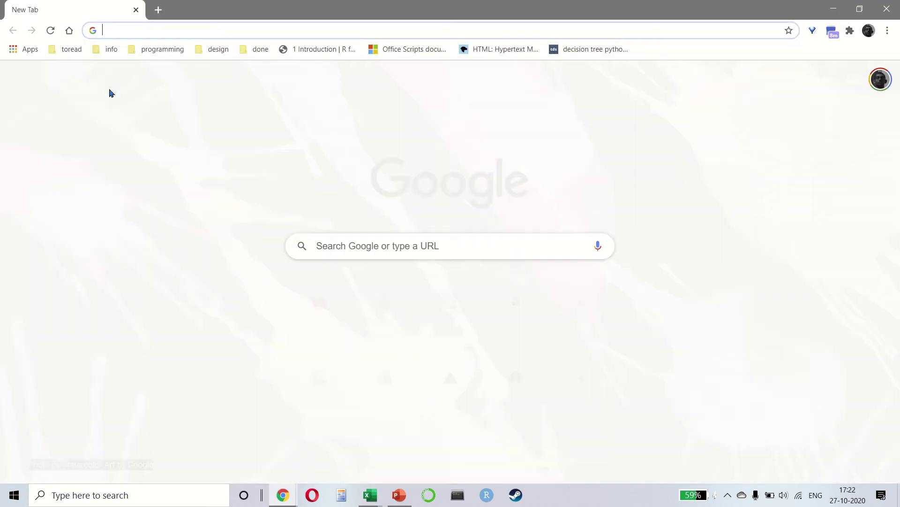
{"action": "type", "text": "POWER QUERY"}
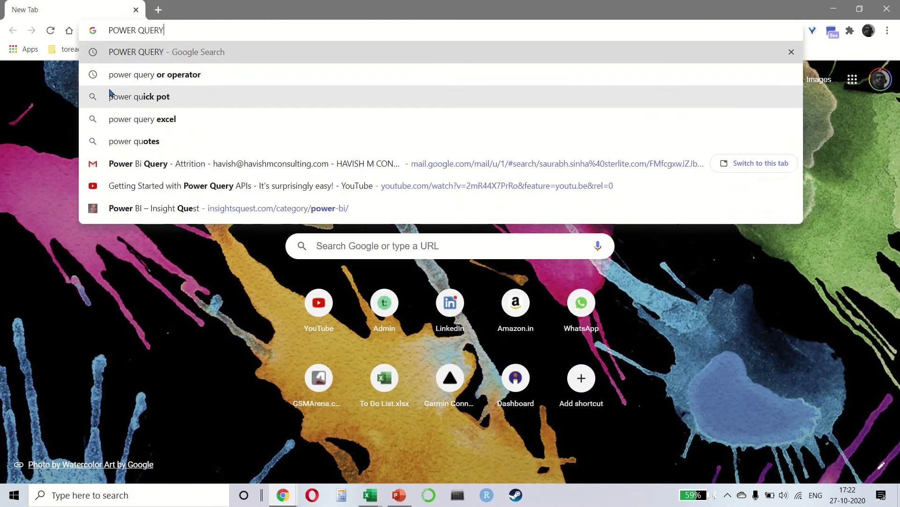
{"action": "key", "text": "Return"}
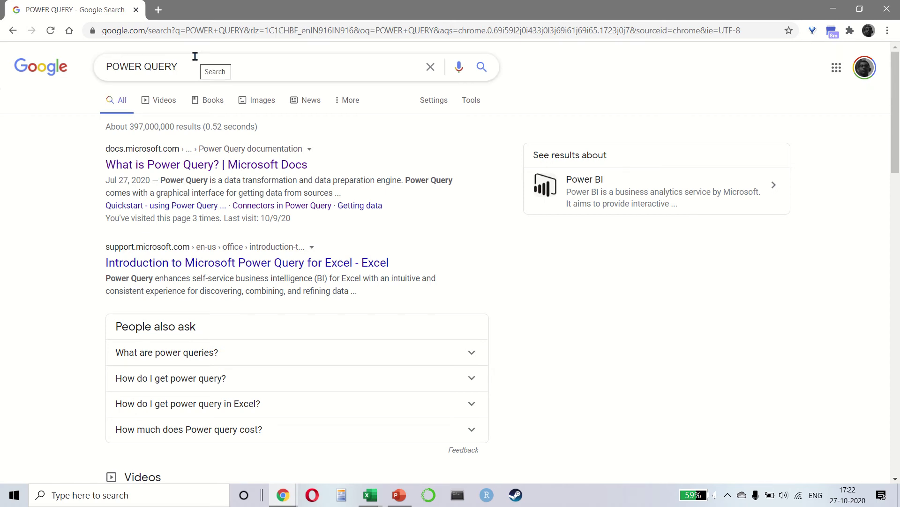
{"action": "scroll", "coordinate": [270, 123], "scroll_direction": "down", "scroll_amount": 3}
{"action": "scroll", "coordinate": [268, 121], "scroll_direction": "up", "scroll_amount": 3}
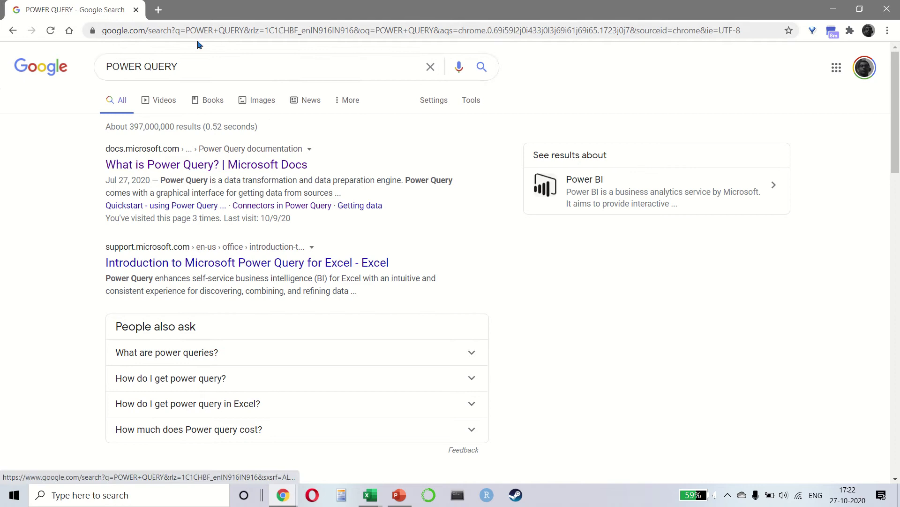
Replace the Google query with DATA EXPLORER EXCEL and search
{"action": "left_click", "coordinate": [194, 63]}
{"action": "key", "text": "ctrl+a"}
{"action": "type", "text": "DATA "}
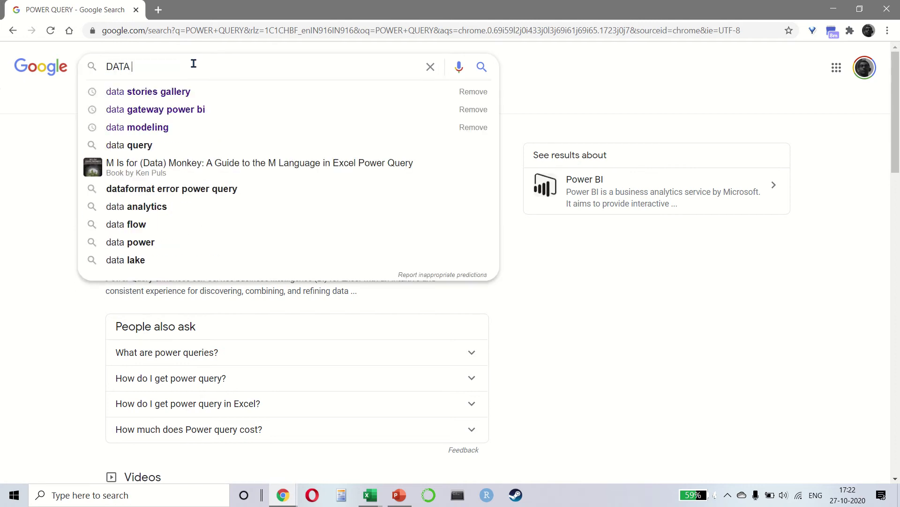
{"action": "type", "text": "EXPLORER EXCEL"}
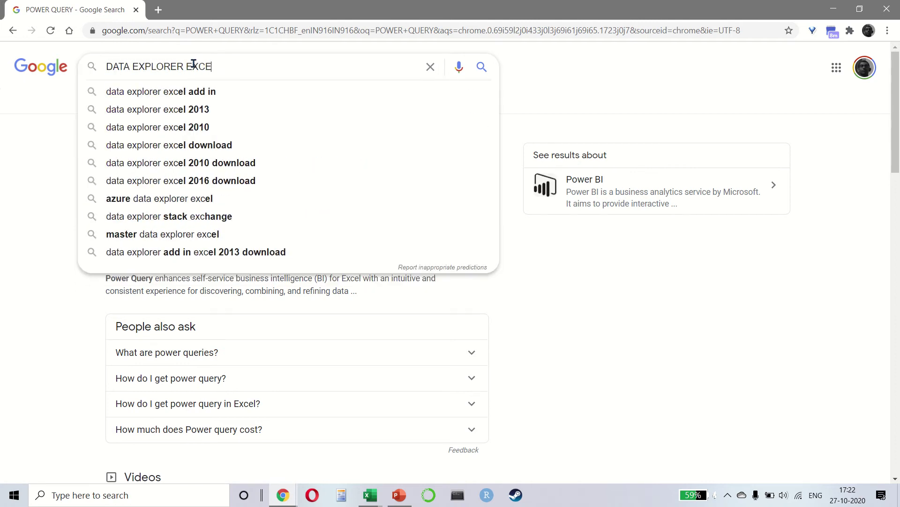
{"action": "key", "text": "Return"}
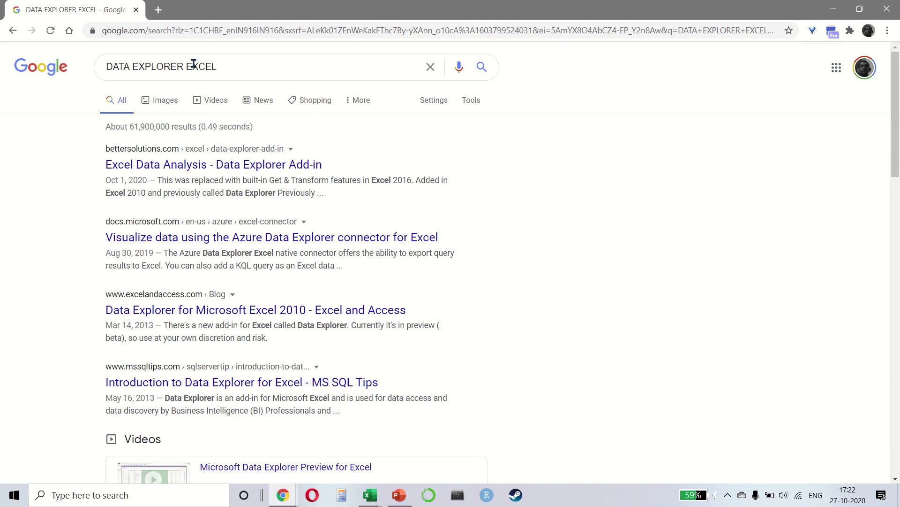
Highlight the Data Explorer description in the results, then return to Book2 in Excel
{"action": "scroll", "coordinate": [279, 314], "scroll_direction": "down", "scroll_amount": 1}
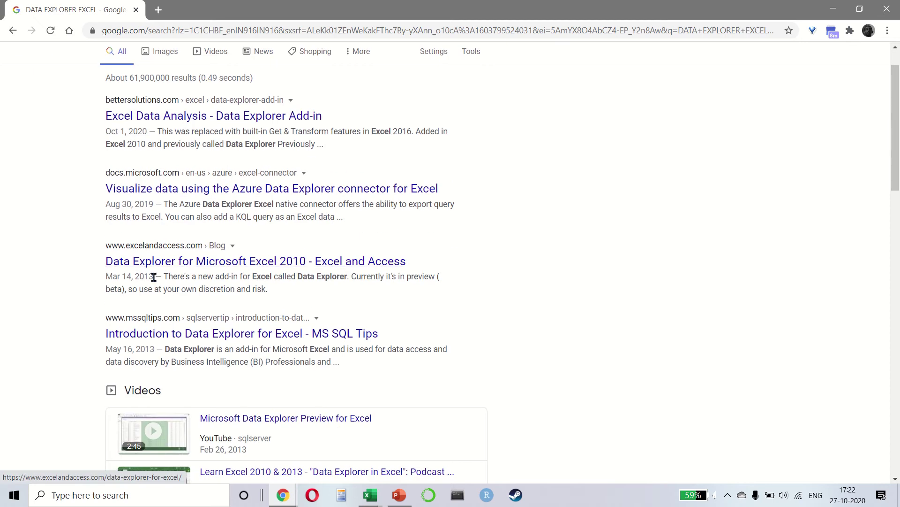
{"action": "left_click_drag", "start_coordinate": [144, 276], "coordinate": [134, 277]}
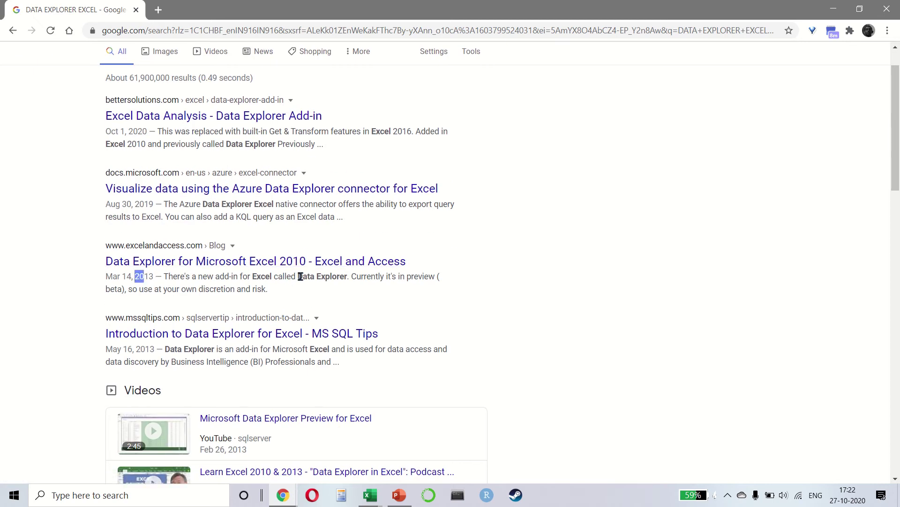
{"action": "left_click_drag", "start_coordinate": [300, 276], "coordinate": [348, 288]}
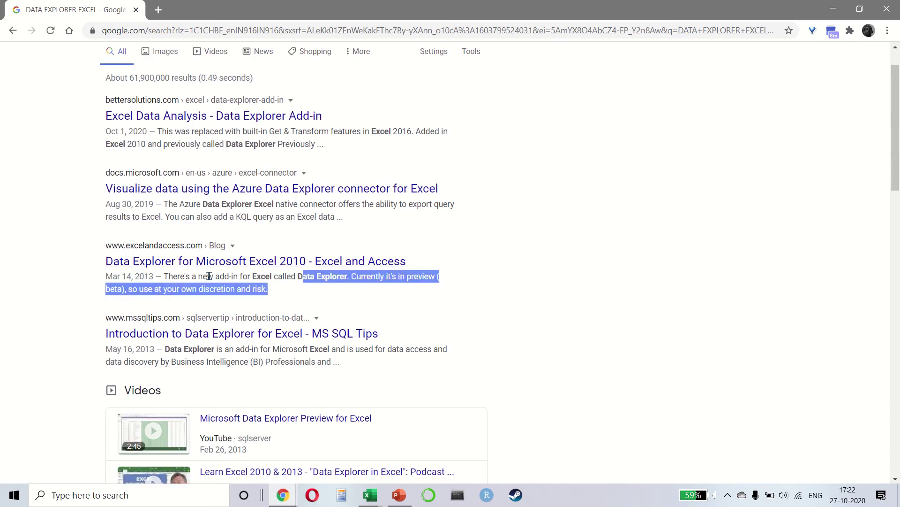
{"action": "left_click_drag", "start_coordinate": [209, 276], "coordinate": [233, 277]}
{"action": "scroll", "coordinate": [235, 275], "scroll_direction": "up", "scroll_amount": 1}
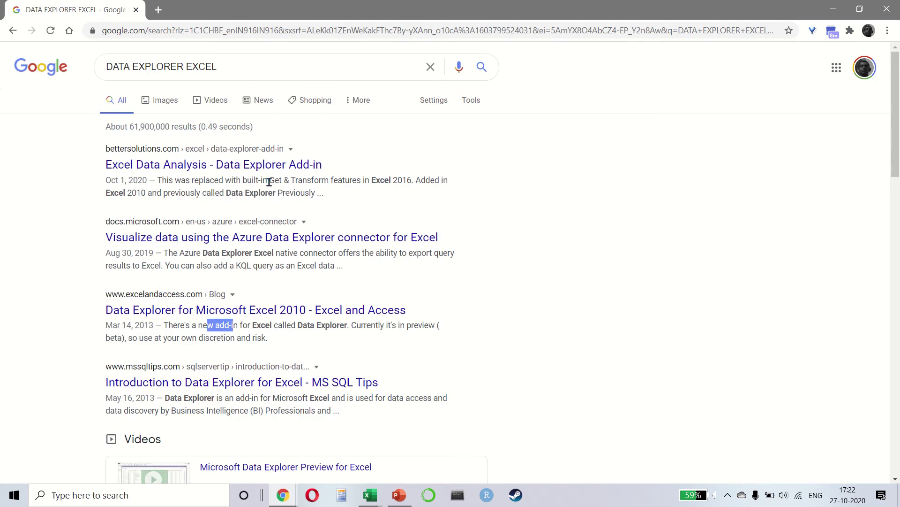
{"action": "key", "text": "alt+Tab"}
{"action": "key", "text": "alt+Tab"}
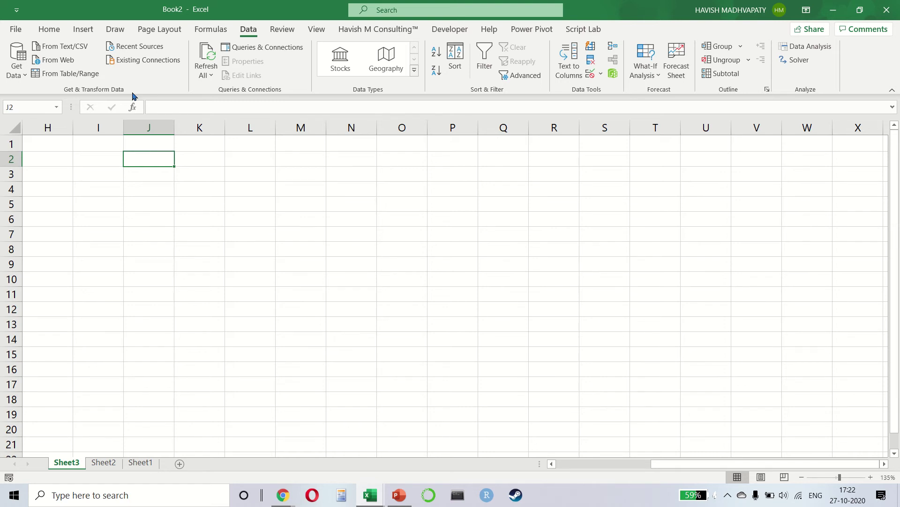
Insert a blank Sheet4 with Shift+F11 and select cell B2
{"action": "key", "text": "Left"}
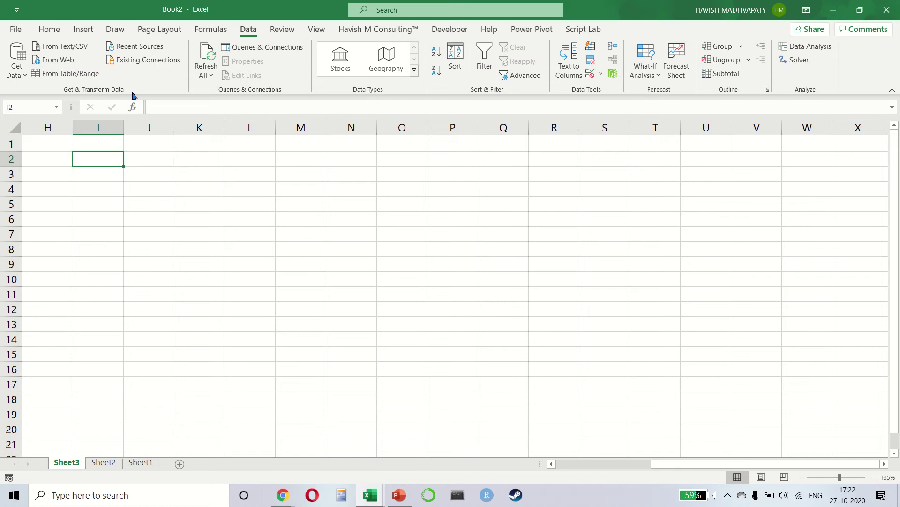
{"action": "key", "text": "Right"}
{"action": "key", "text": "Left"}
{"action": "key", "text": "Left"}
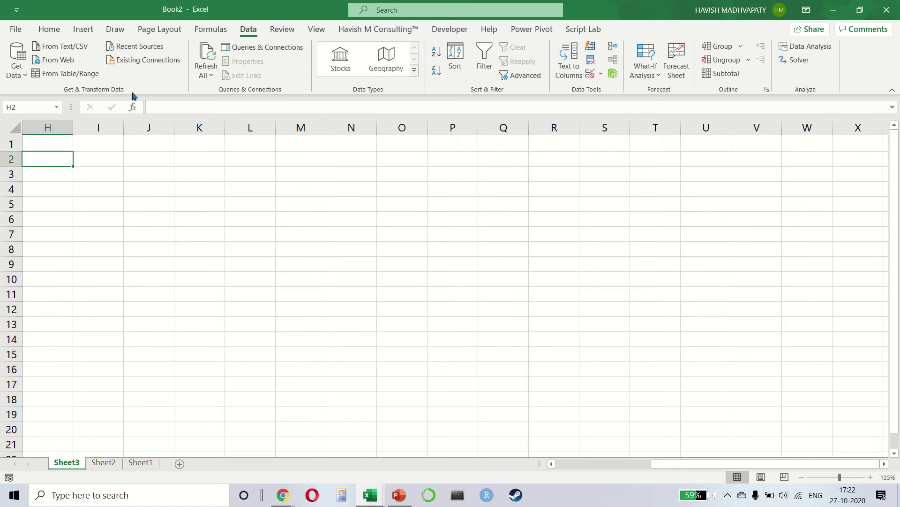
{"action": "key", "text": "Up"}
{"action": "key", "text": "Left"}
{"action": "key", "text": "Left"}
{"action": "key", "text": "Right"}
{"action": "key", "text": "Right"}
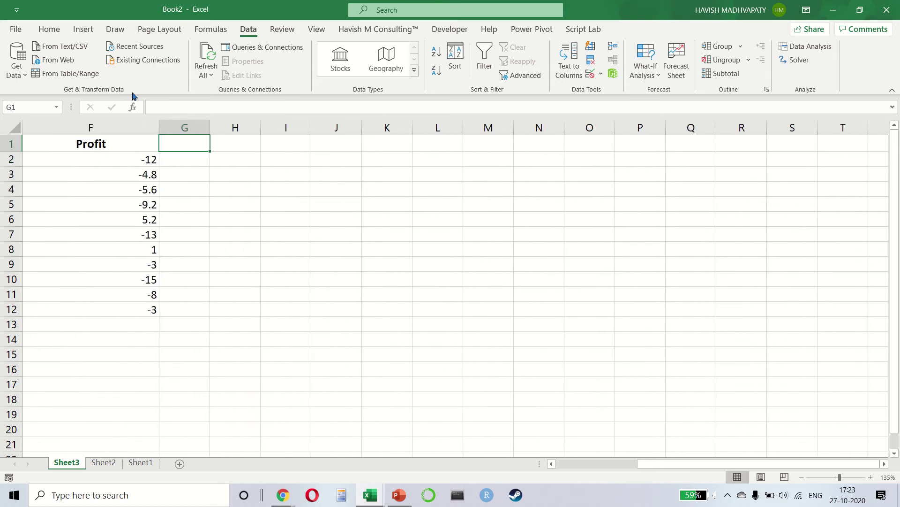
{"action": "key", "text": "shift+F11"}
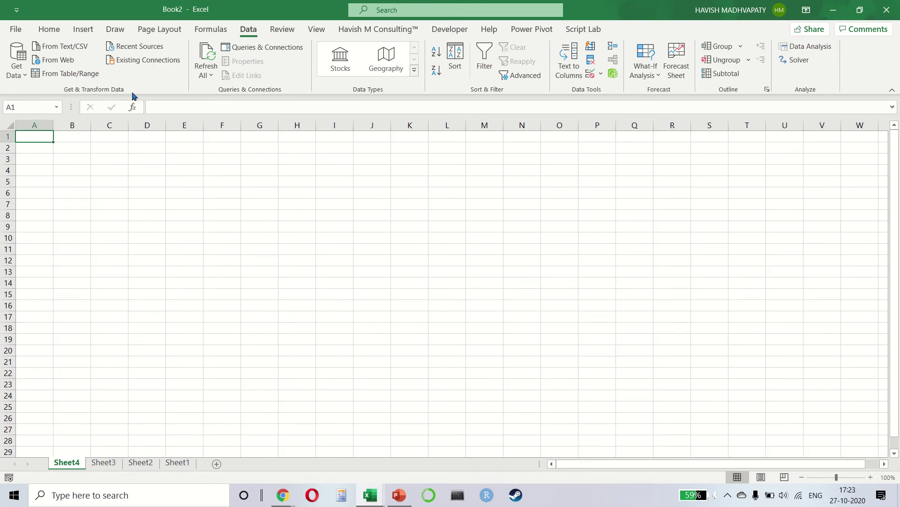
{"action": "scroll", "coordinate": [58, 185], "scroll_direction": "up", "scroll_amount": 3, "text": "ctrl"}
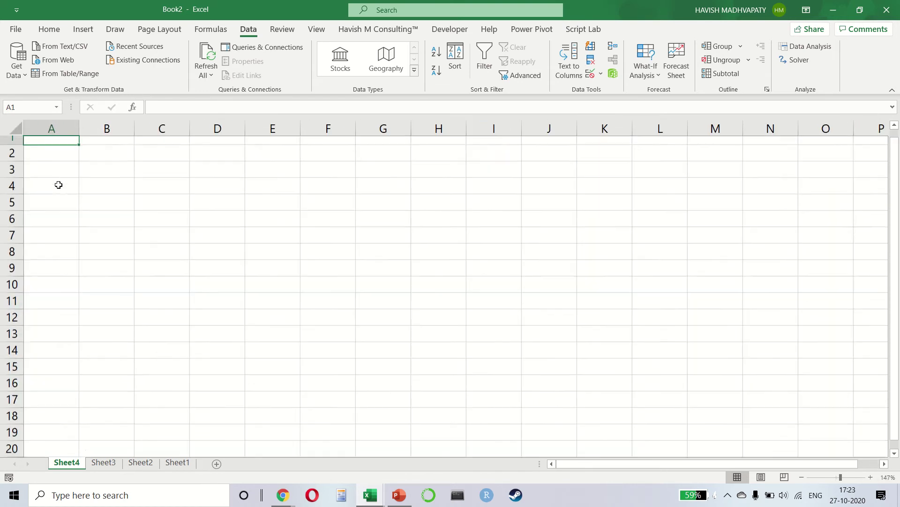
{"action": "key", "text": "Down"}
{"action": "key", "text": "Right"}
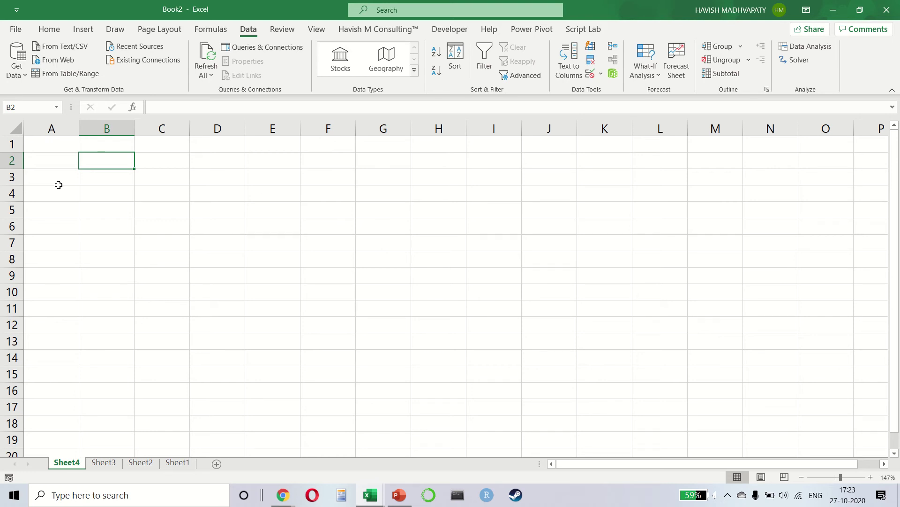
Copy the customer names in G2:G20 from the SuperStore workbook
{"action": "key", "text": "alt+Tab"}
{"action": "key", "text": "alt+Tab"}
{"action": "key", "text": "alt+Tab"}
{"action": "key", "text": "alt+Tab"}
{"action": "key", "text": "alt+Tab"}
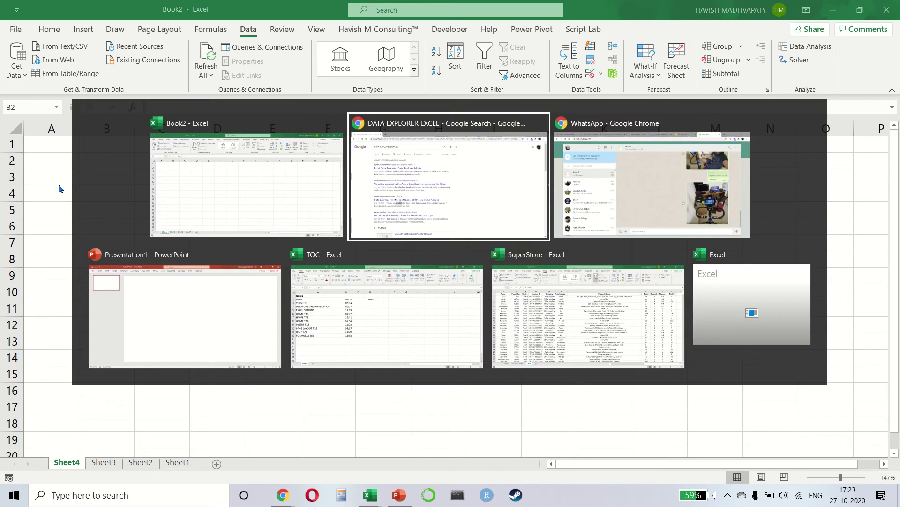
{"action": "key", "text": "Left"}
{"action": "key", "text": "Left"}
{"action": "key", "text": "Left"}
{"action": "key", "text": "Left"}
{"action": "key", "text": "Left"}
{"action": "key", "text": "Left"}
{"action": "key", "text": "Left"}
{"action": "key", "text": "Left"}
{"action": "key", "text": "Left"}
{"action": "key", "text": "Left"}
{"action": "key", "text": "Left"}
{"action": "key", "text": "Left"}
{"action": "key", "text": "Left"}
{"action": "key", "text": "Left"}
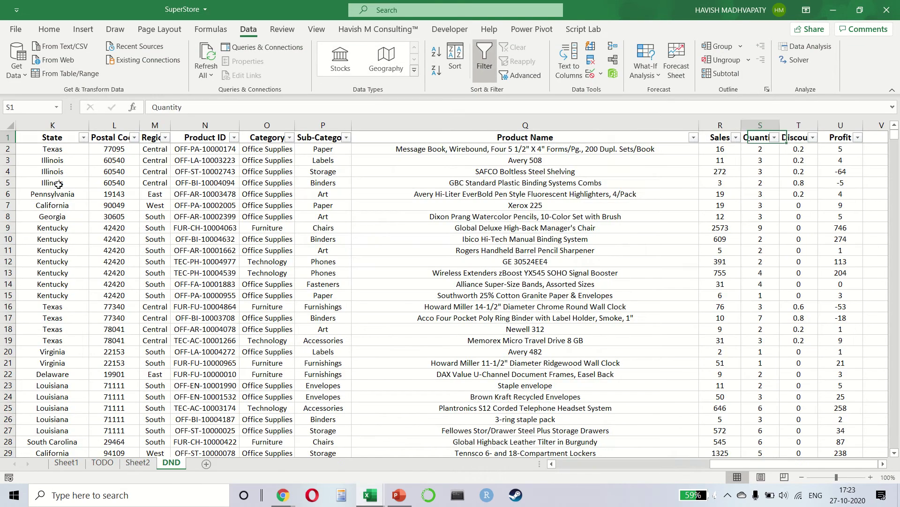
{"action": "key", "text": "Down"}
{"action": "key", "text": "Down"}
{"action": "key", "text": "Right"}
{"action": "key", "text": "Up"}
{"action": "key", "text": "shift+Down"}
{"action": "key", "text": "shift+Down"}
{"action": "key", "text": "shift+Down"}
{"action": "key", "text": "shift+Down"}
{"action": "key", "text": "shift+Down"}
{"action": "key", "text": "shift+Down"}
{"action": "key", "text": "shift+Down"}
{"action": "key", "text": "shift+Down"}
{"action": "key", "text": "shift+Down"}
{"action": "key", "text": "shift+Down"}
{"action": "key", "text": "shift+Down"}
{"action": "key", "text": "shift+Down"}
{"action": "key", "text": "shift+Down"}
{"action": "key", "text": "shift+Down"}
{"action": "key", "text": "shift+Down"}
{"action": "key", "text": "shift+Down"}
{"action": "key", "text": "shift+Down"}
{"action": "key", "text": "shift+Down"}
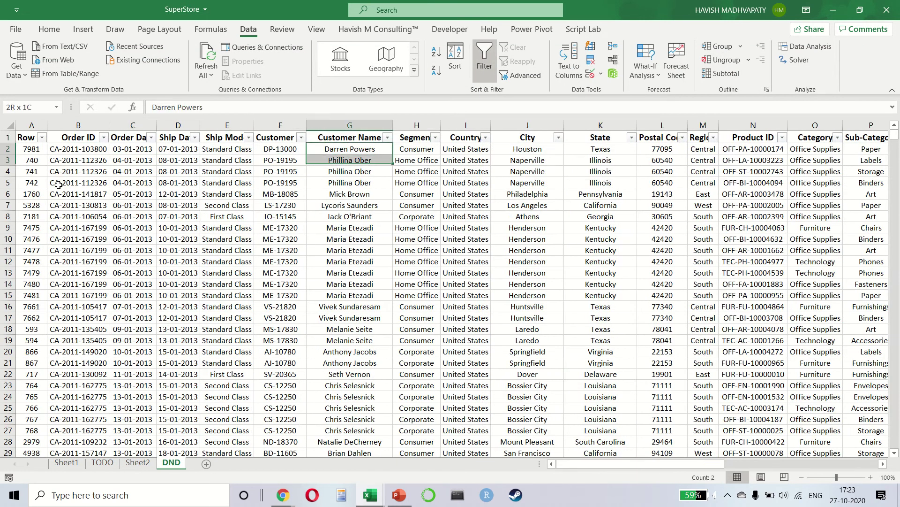
{"action": "key", "text": "ctrl+c"}
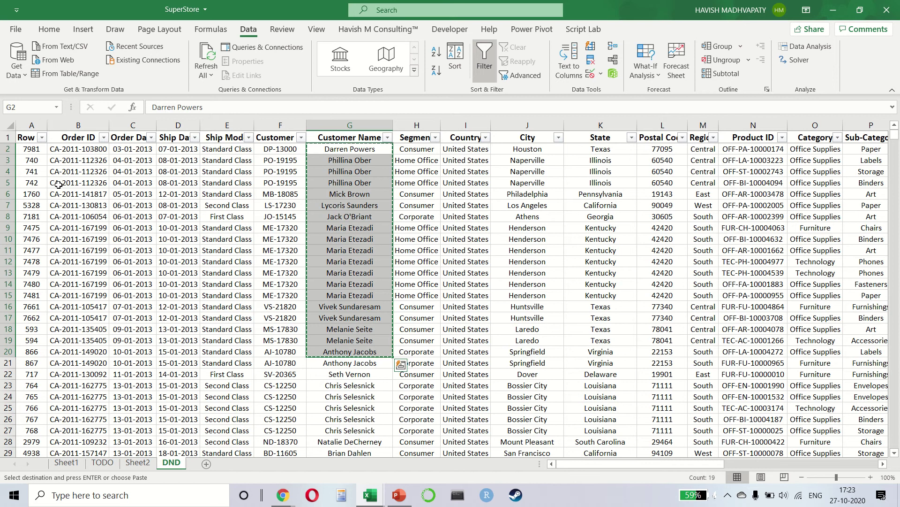
Paste the names into Book2 column B and remove duplicate names
{"action": "key", "text": "alt+Tab"}
{"action": "key", "text": "ctrl+v"}
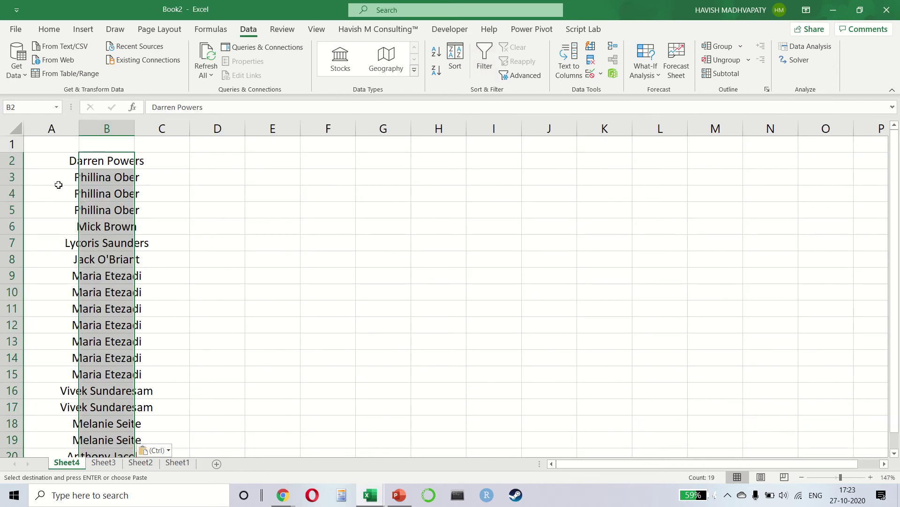
{"action": "key", "text": "alt+a"}
{"action": "key", "text": "m"}
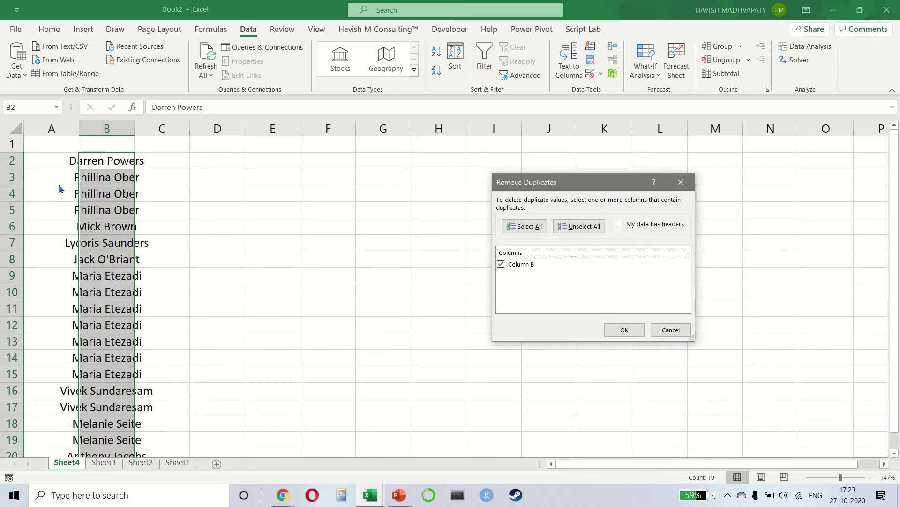
{"action": "key", "text": "Return"}
{"action": "key", "text": "Return"}
{"action": "key", "text": "Up"}
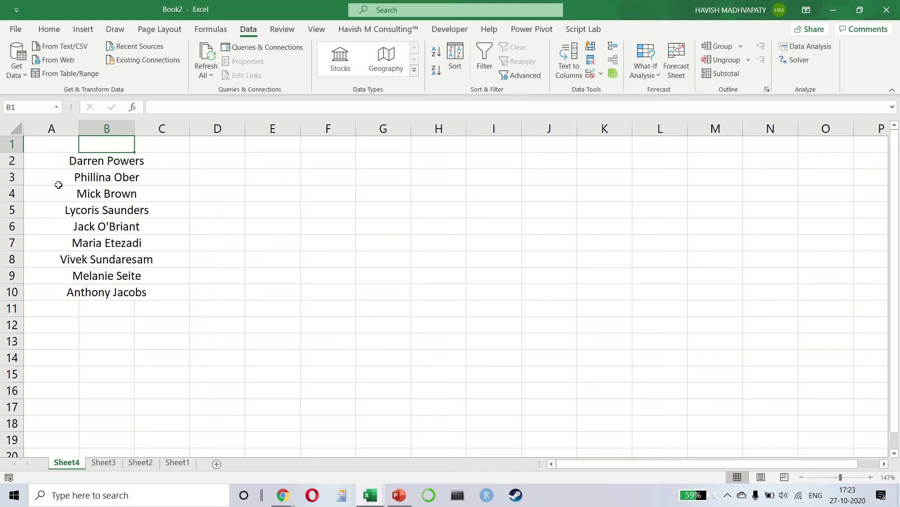
AutoFit column B to the nine unique names
{"action": "key", "text": "Down"}
{"action": "key", "text": "ctrl+shift+Down"}
{"action": "key", "text": "alt+h"}
{"action": "key", "text": "o"}
{"action": "key", "text": "i"}
{"action": "key", "text": "Left"}
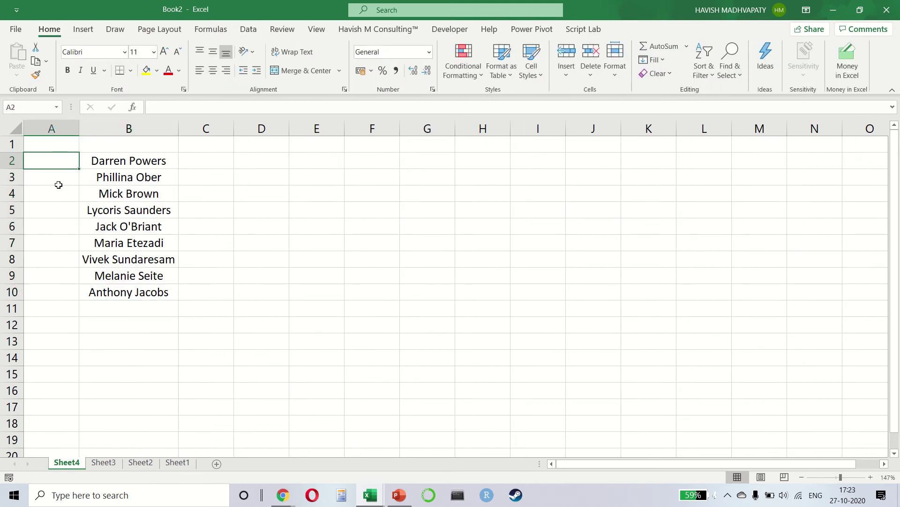
{"action": "key", "text": "Right"}
Enter the header 'Names' in B1
{"action": "key", "text": "Up"}
{"action": "type", "text": "nAME"}
{"action": "key", "text": "Return"}
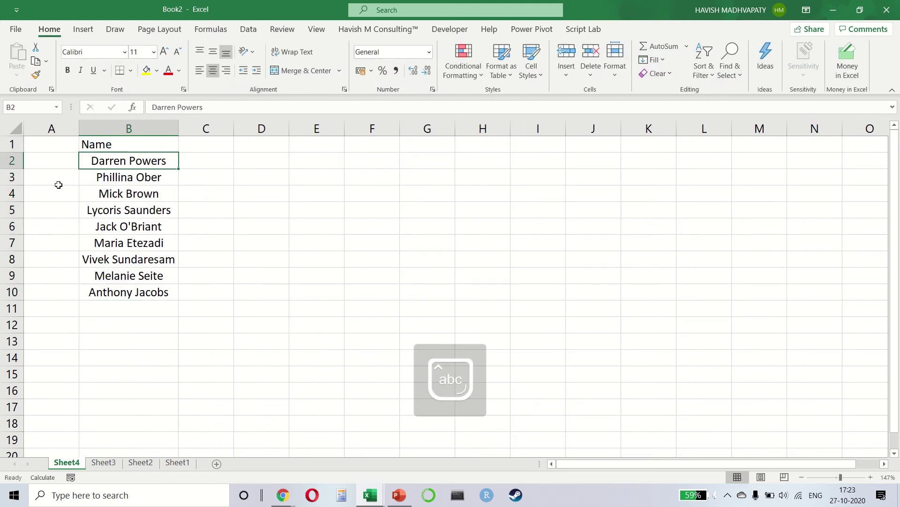
{"action": "key", "text": "Up"}
{"action": "key", "text": "F2"}
{"action": "type", "text": "s"}
{"action": "key", "text": "Return"}
Make the Names header bold and centred
{"action": "key", "text": "Up"}
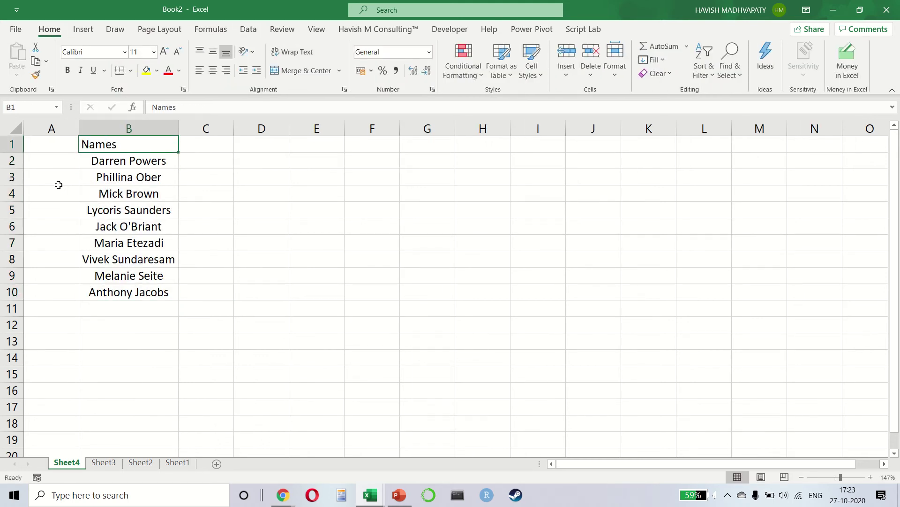
{"action": "type", "text": "B"}
{"action": "key", "text": "Escape"}
{"action": "key", "text": "ctrl+b"}
{"action": "key", "text": "alt"}
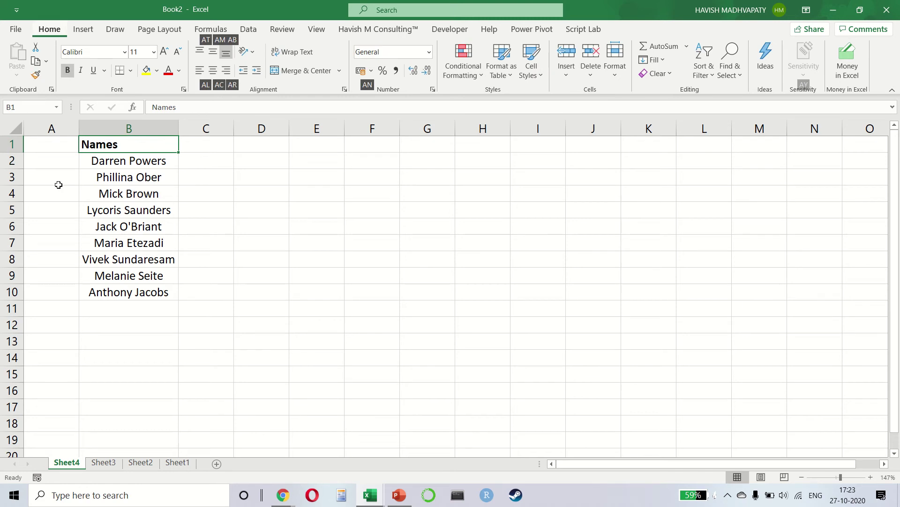
{"action": "key", "text": "a"}
{"action": "key", "text": "c"}
{"action": "key", "text": "Down"}
{"action": "key", "text": "Right"}
Type first-name-plus-last-initial examples for the first two customers in C2:C3 and widen column C
{"action": "type", "text": "Darren"}
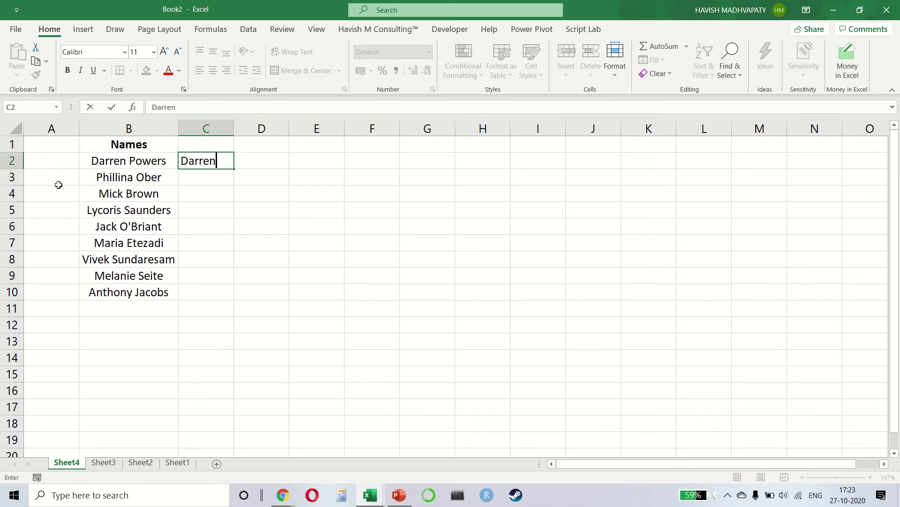
{"action": "type", "text": " P"}
{"action": "key", "text": "Return"}
{"action": "type", "text": "P"}
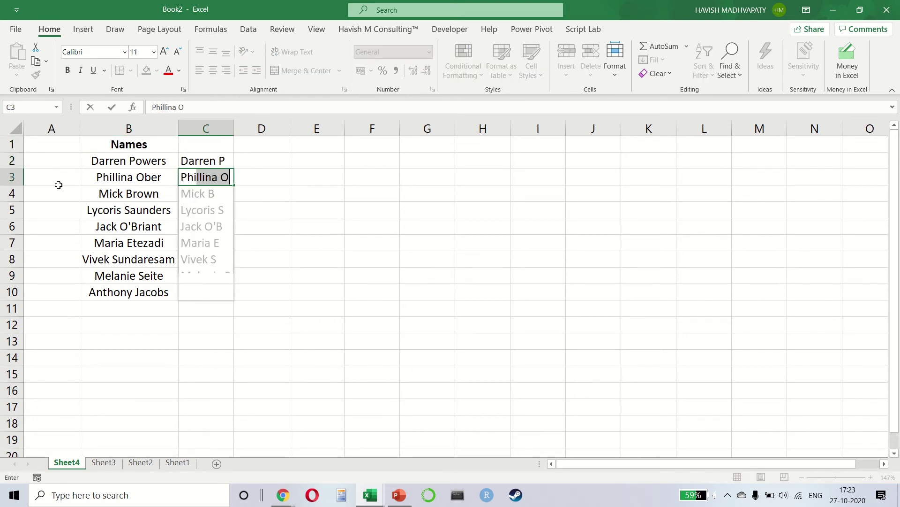
{"action": "type", "text": "hillina O"}
{"action": "key", "text": "Return"}
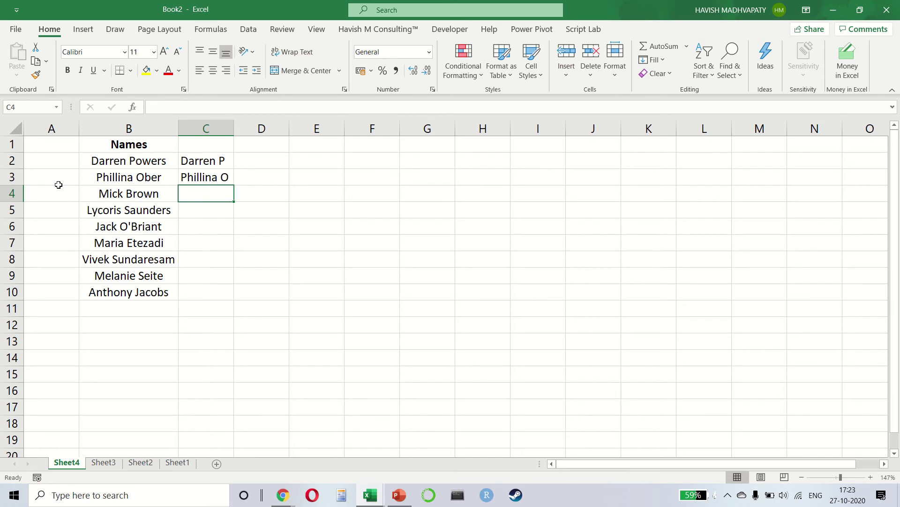
{"action": "key", "text": "Up"}
{"action": "key", "text": "Up"}
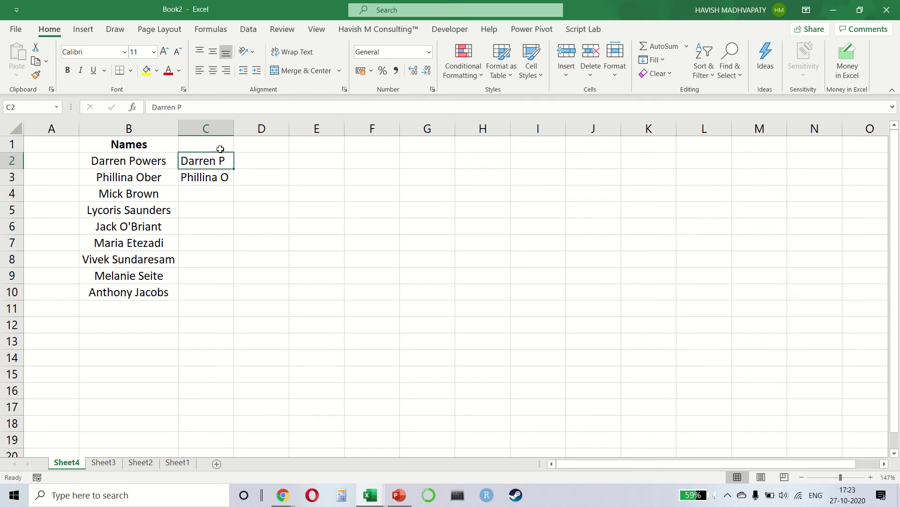
{"action": "left_click_drag", "start_coordinate": [233, 125], "coordinate": [260, 125]}
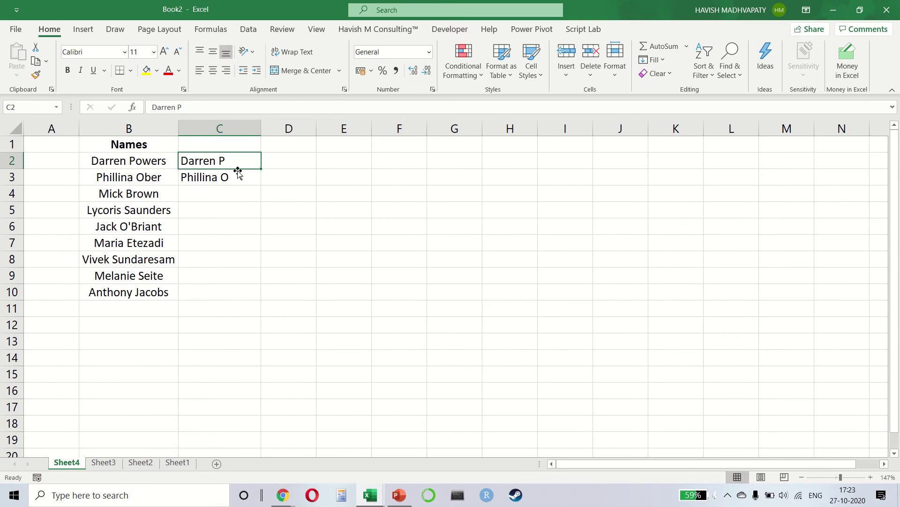
Add a bold 'New Name' header in C1
{"action": "left_click", "coordinate": [248, 29]}
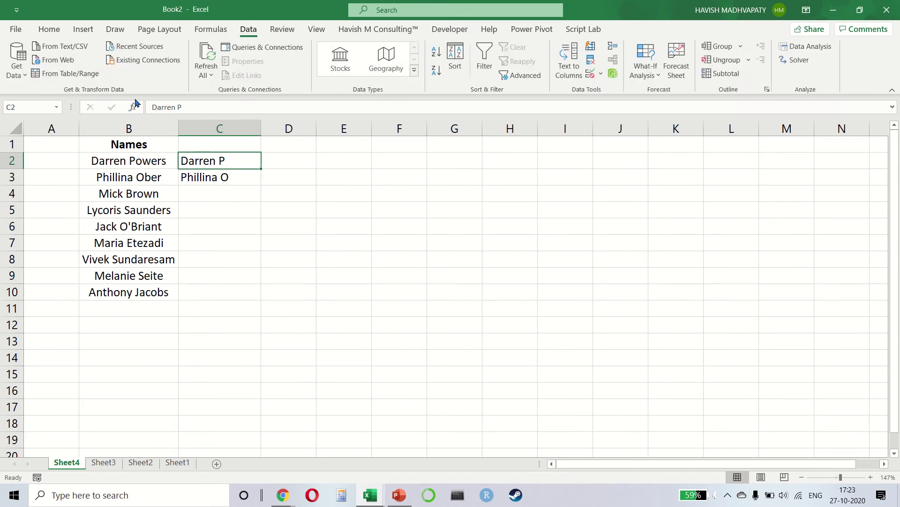
{"action": "key", "text": "Up"}
{"action": "type", "text": "New name"}
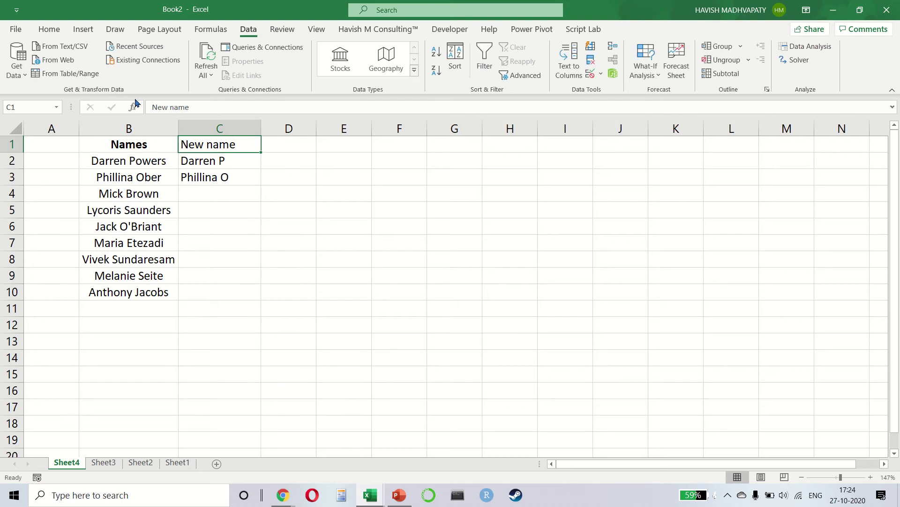
{"action": "key", "text": "F2"}
{"action": "key", "text": "ctrl+shift+Left"}
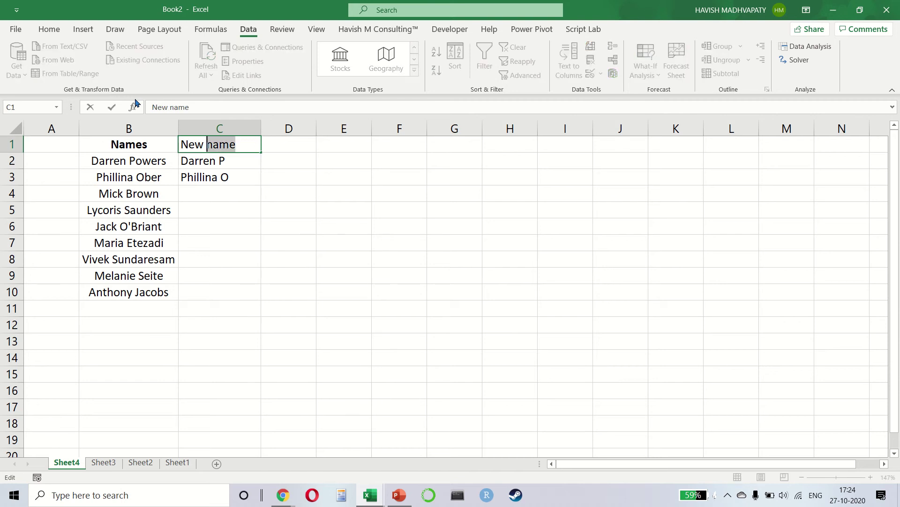
{"action": "type", "text": "Name"}
{"action": "key", "text": "Return"}
{"action": "key", "text": "Up"}
{"action": "key", "text": "ctrl+b"}
{"action": "key", "text": "Down"}
{"action": "key", "text": "Down"}
{"action": "key", "text": "Down"}
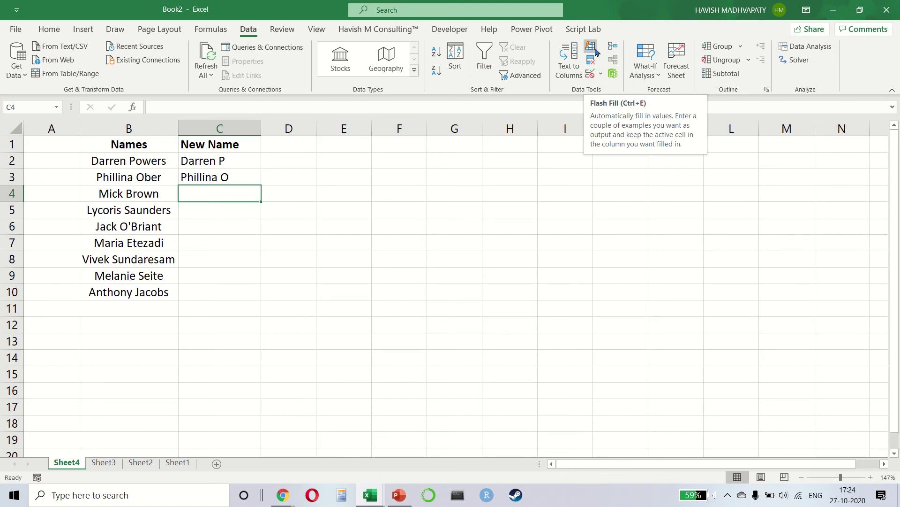
Flash Fill the remaining New Name entries from the two examples
{"action": "key", "text": "Up"}
{"action": "key", "text": "Up"}
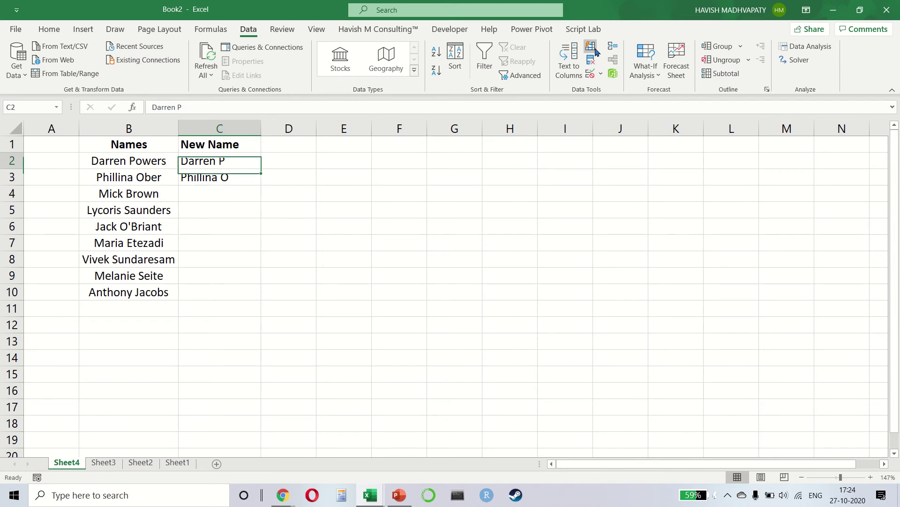
{"action": "key", "text": "shift+Down"}
{"action": "key", "text": "Down"}
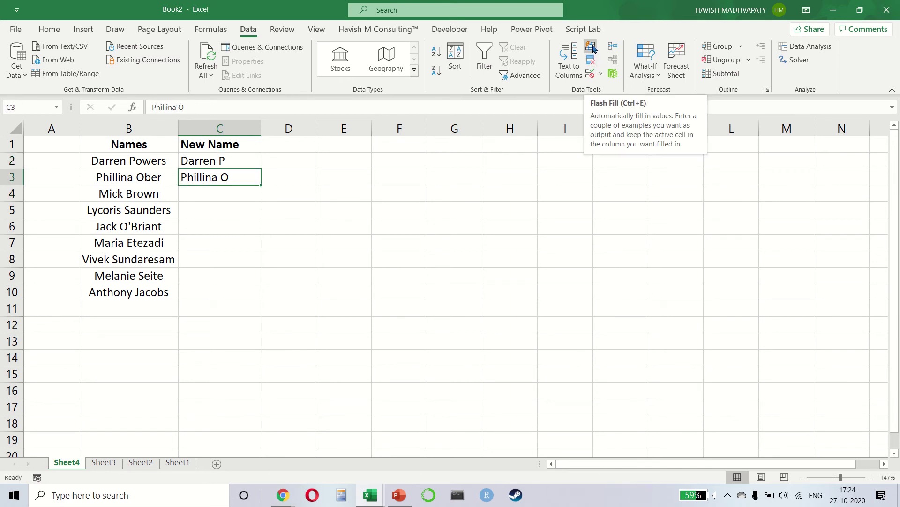
{"action": "left_click", "coordinate": [593, 47]}
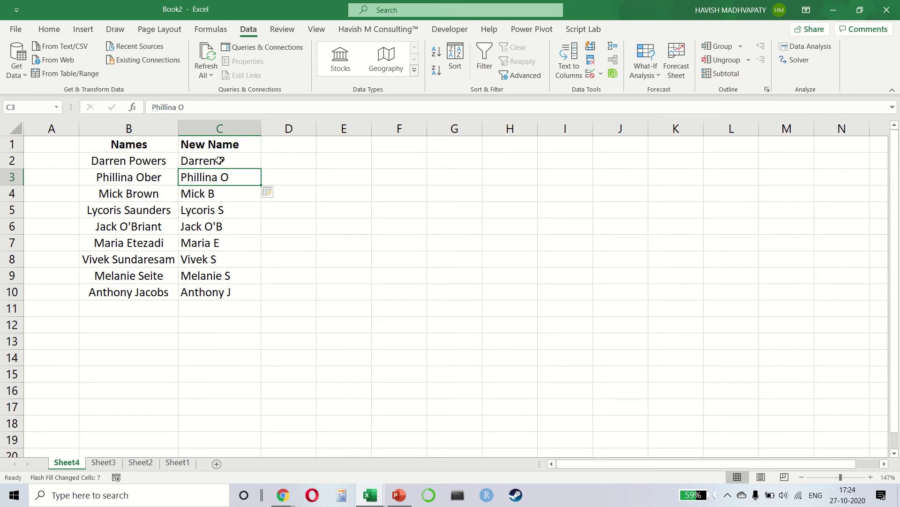
{"action": "left_click_drag", "start_coordinate": [220, 160], "coordinate": [248, 289]}
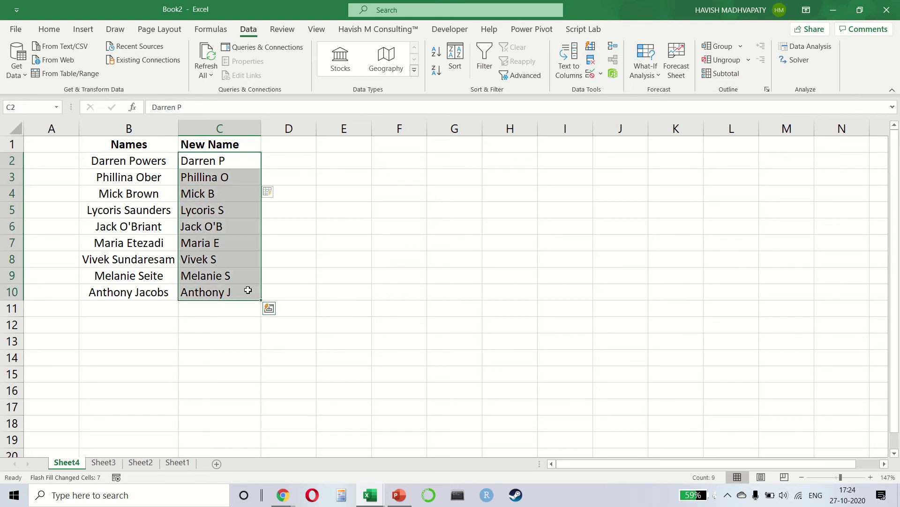
Delete row 6 from the list and reselect the New Name entries
{"action": "key", "text": "Down"}
{"action": "key", "text": "Down"}
{"action": "key", "text": "Down"}
{"action": "key", "text": "Down"}
{"action": "key", "text": "shift+space"}
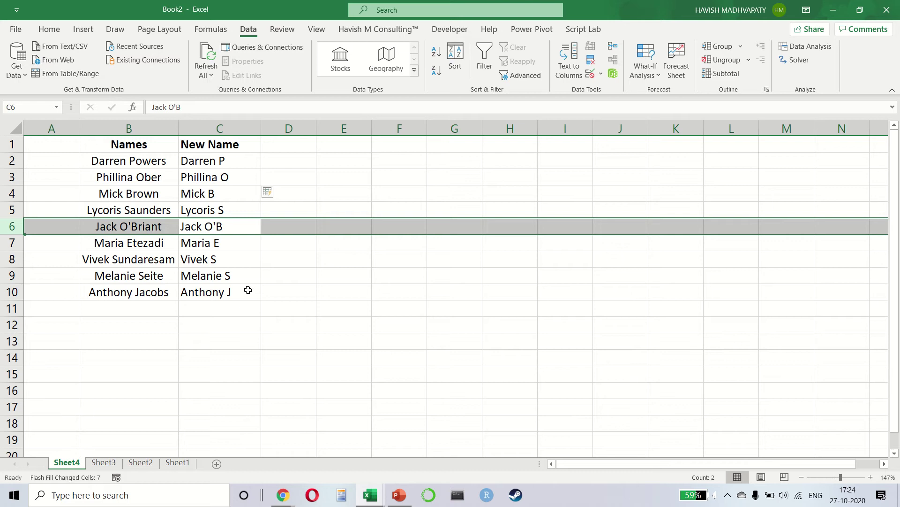
{"action": "key", "text": "ctrl+minus"}
{"action": "key", "text": "Up"}
{"action": "key", "text": "Up"}
{"action": "key", "text": "Up"}
{"action": "key", "text": "Up"}
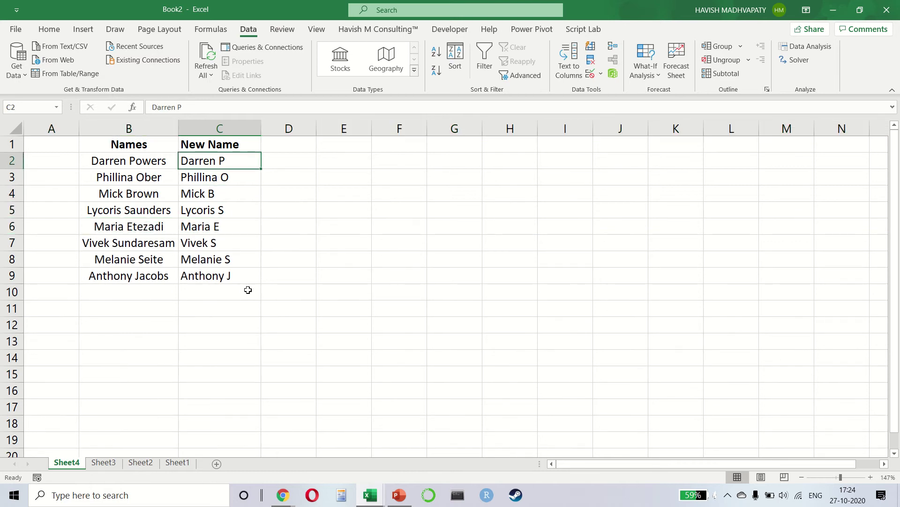
{"action": "key", "text": "ctrl+shift+Down"}
{"action": "key", "text": "shift+Up"}
{"action": "key", "text": "shift+Up"}
{"action": "key", "text": "shift+Up"}
{"action": "key", "text": "shift+Up"}
{"action": "key", "text": "shift+Up"}
{"action": "key", "text": "shift+Up"}
{"action": "key", "text": "shift+Up"}
{"action": "key", "text": "ctrl+shift+Down"}
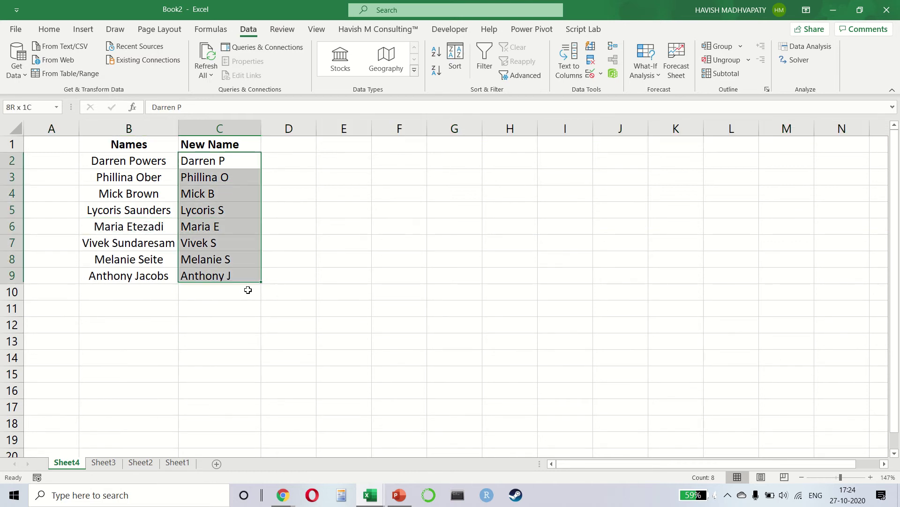
Clear New Name, Flash Fill everyone's initials from an example in C2, then clear them
{"action": "key", "text": "Delete"}
{"action": "key", "text": "shift+Up"}
{"action": "key", "text": "shift+Up"}
{"action": "key", "text": "shift+Up"}
{"action": "key", "text": "shift+Up"}
{"action": "key", "text": "shift+Up"}
{"action": "key", "text": "shift+Up"}
{"action": "key", "text": "shift+Up"}
{"action": "type", "text": "D P"}
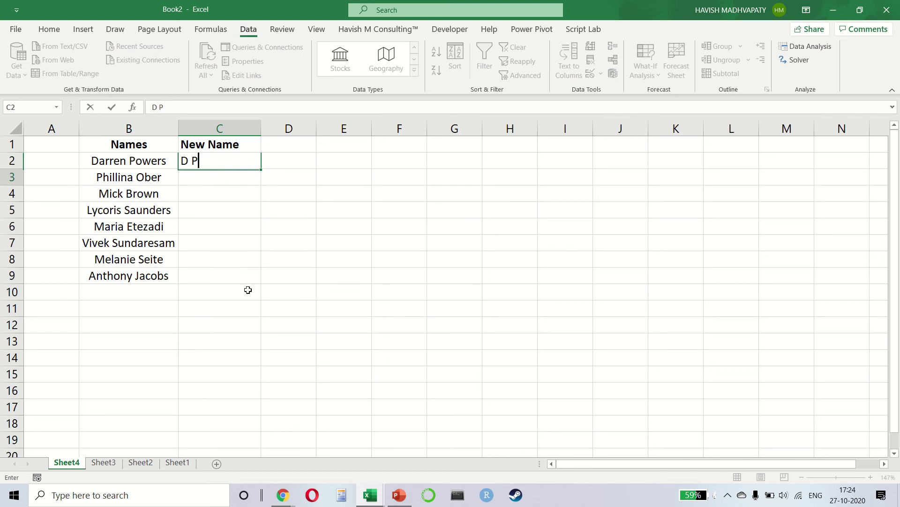
{"action": "key", "text": "Return"}
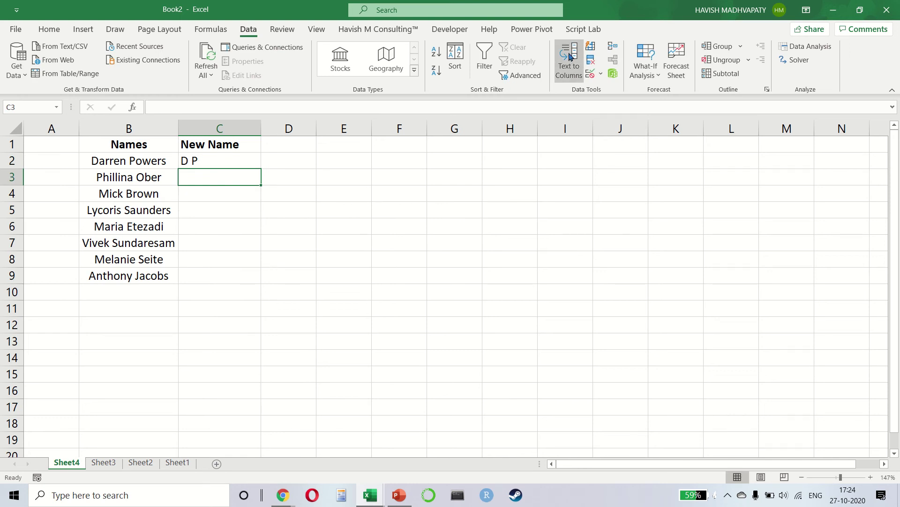
{"action": "left_click", "coordinate": [590, 46]}
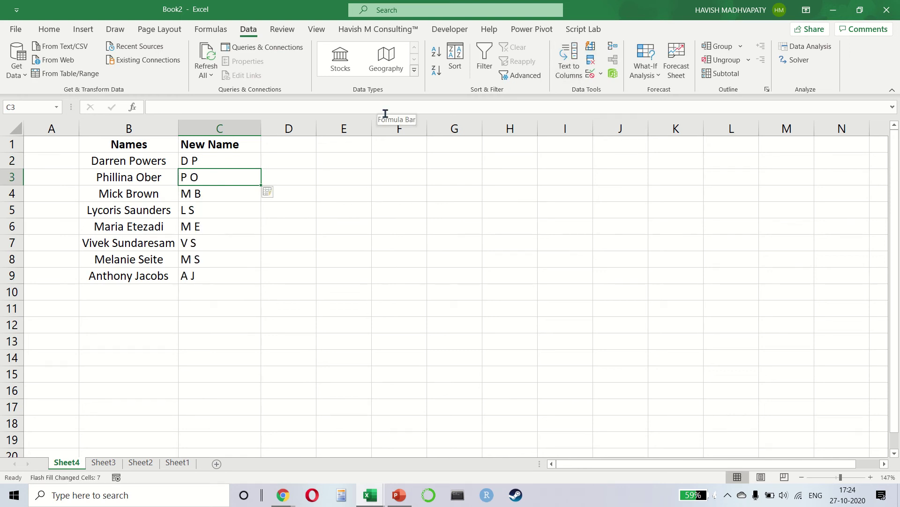
{"action": "key", "text": "Up"}
{"action": "key", "text": "shift+Down"}
{"action": "key", "text": "shift+Down"}
{"action": "key", "text": "shift+Down"}
{"action": "key", "text": "shift+Down"}
{"action": "key", "text": "shift+Down"}
{"action": "key", "text": "shift+Down"}
{"action": "key", "text": "shift+Down"}
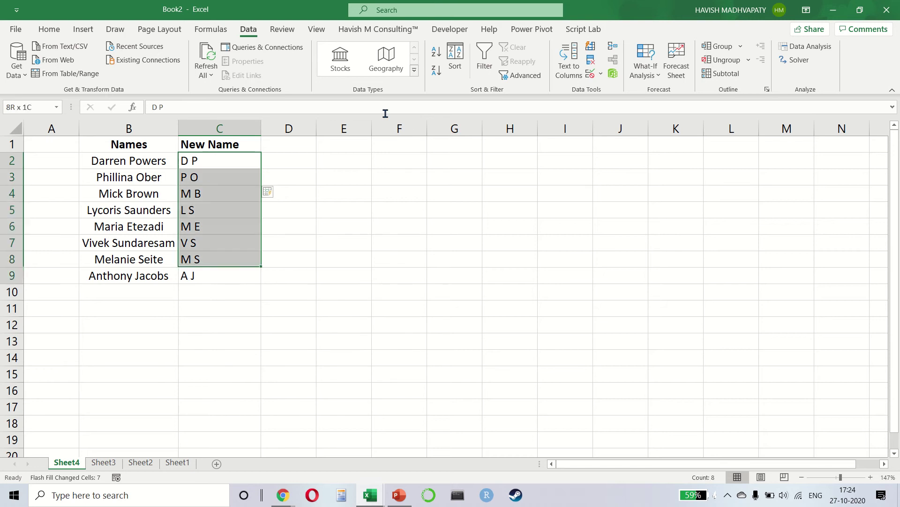
{"action": "key", "text": "Delete"}
Flash Fill surname plus first initial from a C2 example, then clear C2:C9
{"action": "key", "text": "Down"}
{"action": "key", "text": "Up"}
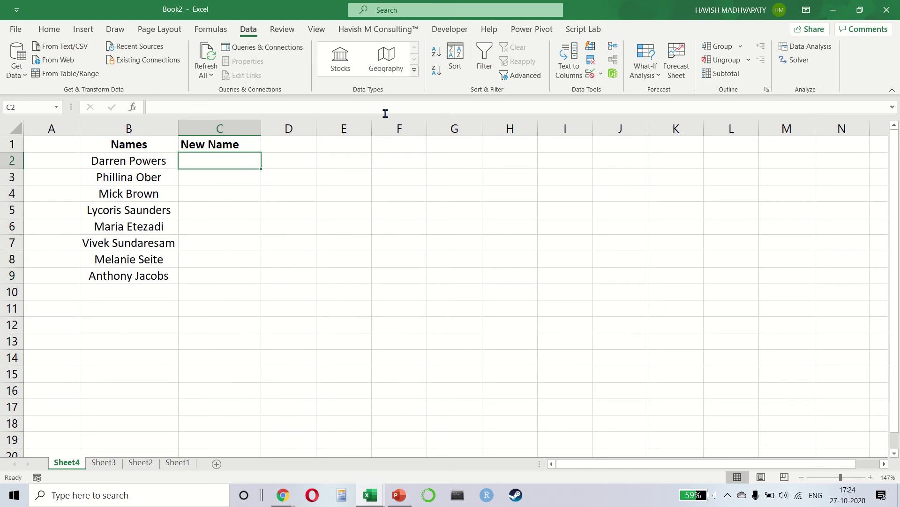
{"action": "type", "text": "Powers "}
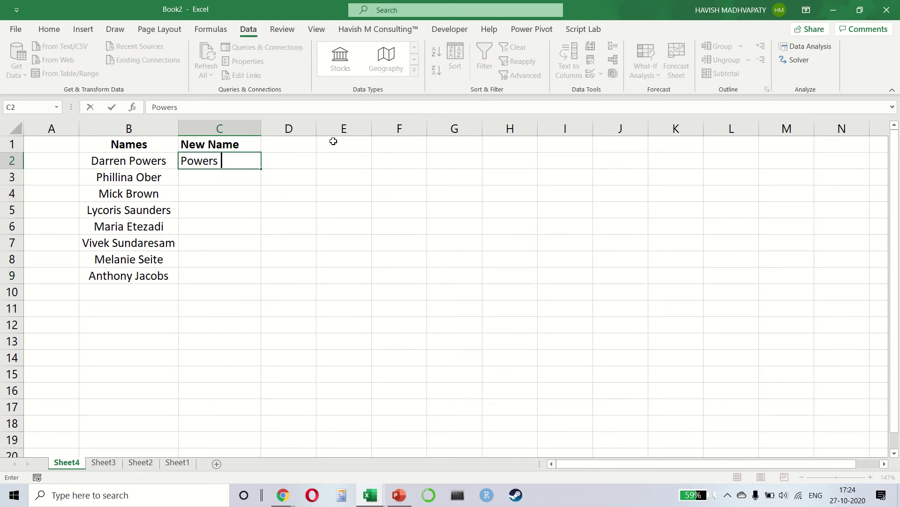
{"action": "type", "text": "D"}
{"action": "key", "text": "Return"}
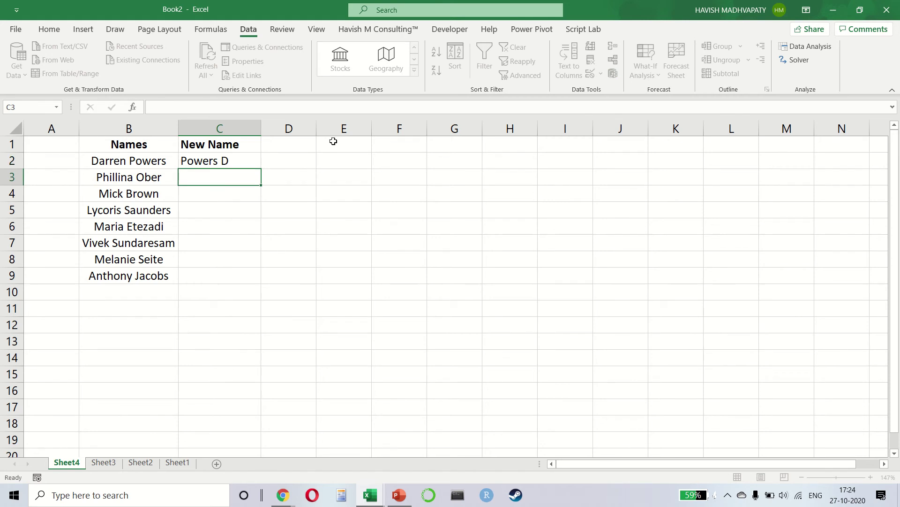
{"action": "left_click", "coordinate": [591, 48]}
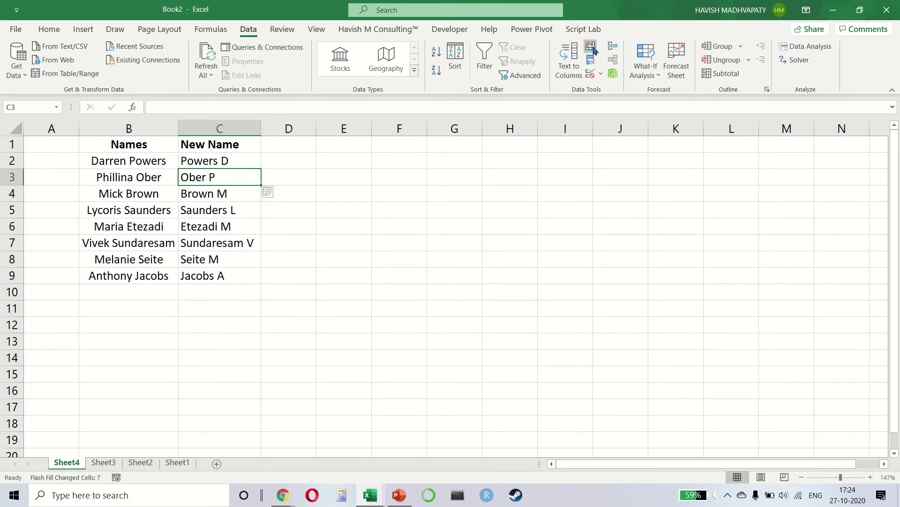
{"action": "key", "text": "Up"}
{"action": "key", "text": "ctrl+shift+Down"}
{"action": "key", "text": "Delete"}
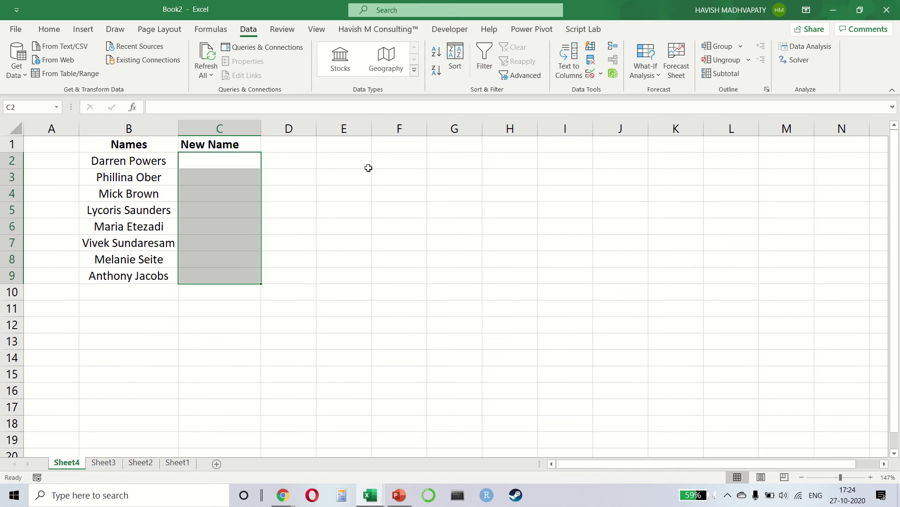
Widen column C further, delete the C1 header and select B1:B9
{"action": "left_click_drag", "start_coordinate": [261, 123], "coordinate": [326, 131]}
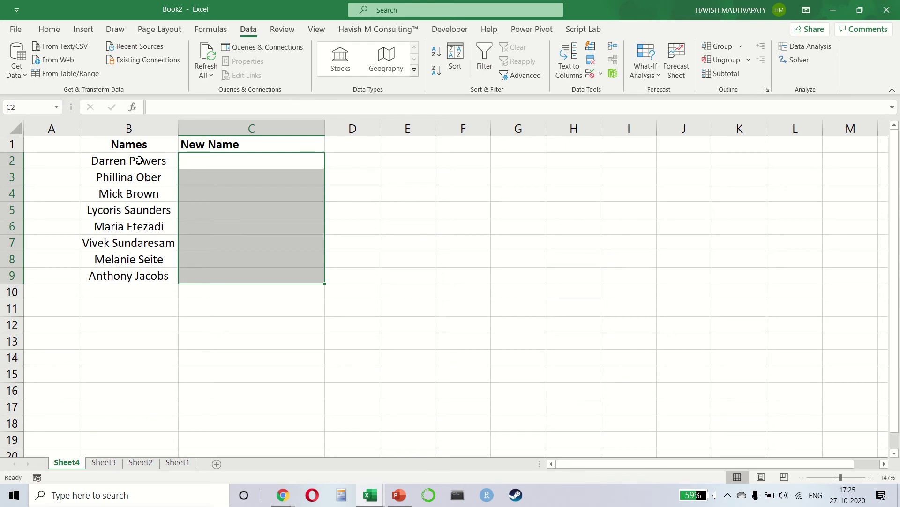
{"action": "left_click", "coordinate": [199, 142]}
{"action": "key", "text": "Delete"}
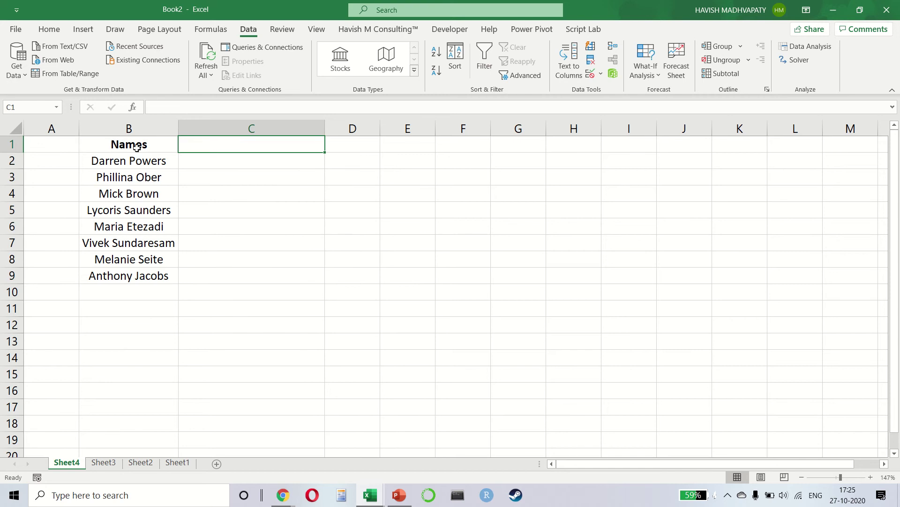
{"action": "left_click_drag", "start_coordinate": [136, 148], "coordinate": [150, 272]}
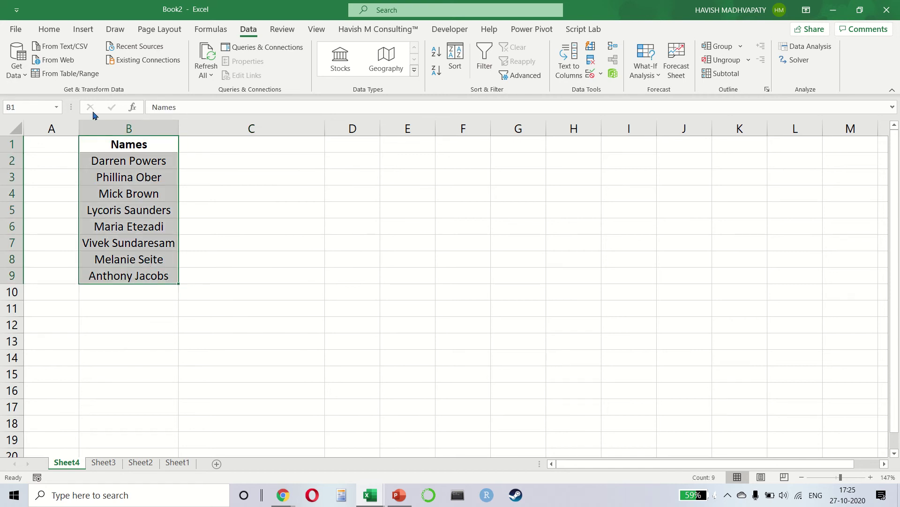
Convert B1:B9 into a table with headers via Data > From Table/Range, opening Table1 in Power Query
{"action": "left_click", "coordinate": [83, 75]}
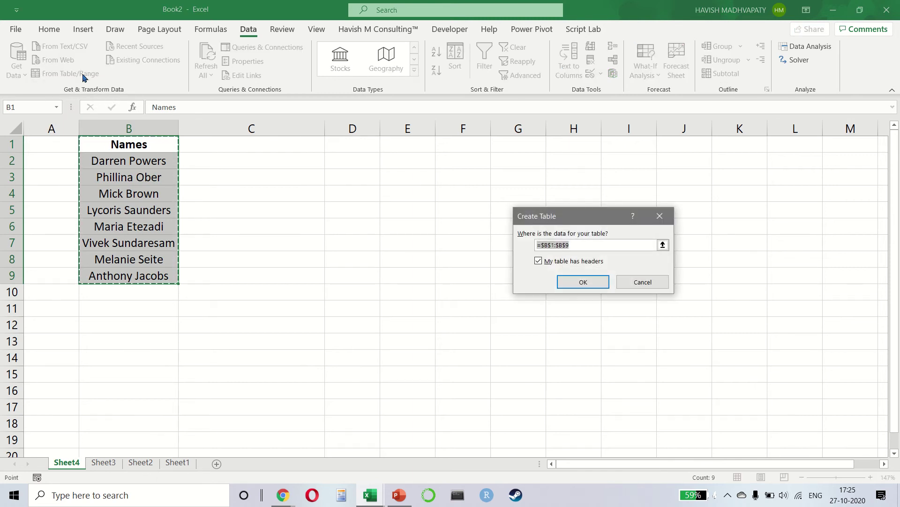
{"action": "left_click", "coordinate": [597, 283]}
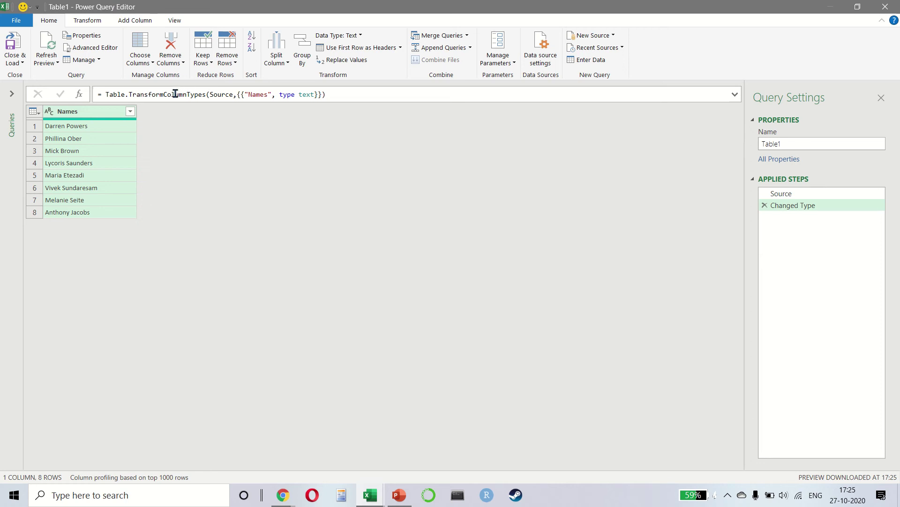
{"action": "left_click_drag", "start_coordinate": [175, 94], "coordinate": [335, 93]}
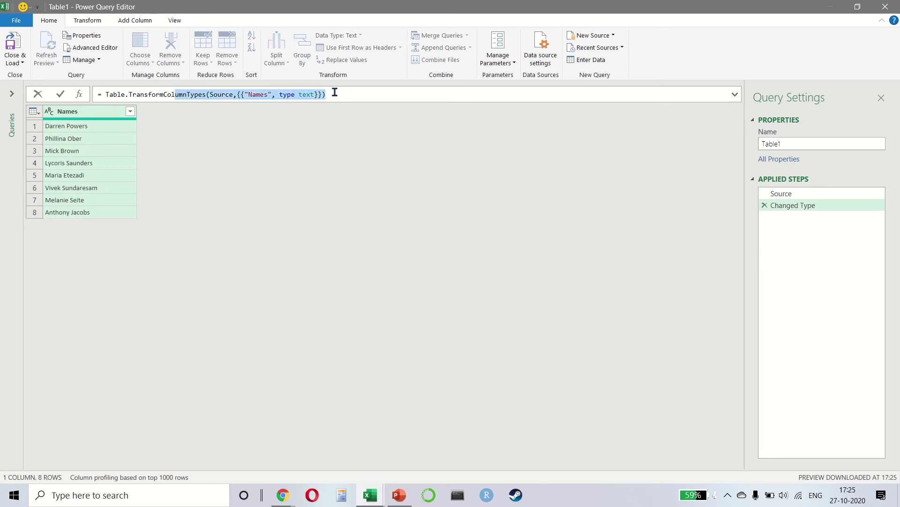
{"action": "left_click", "coordinate": [335, 92]}
{"action": "left_click_drag", "start_coordinate": [113, 94], "coordinate": [204, 94]}
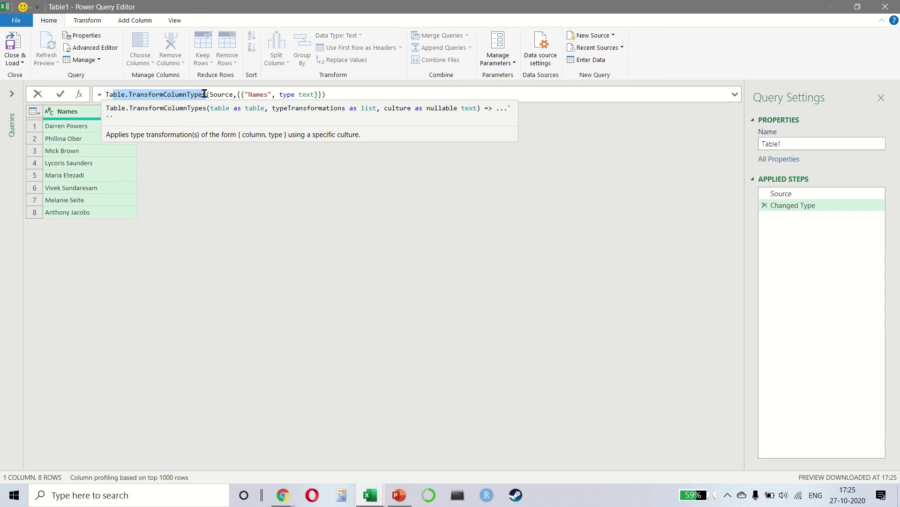
{"action": "key", "text": "alt+Tab"}
{"action": "key", "text": "alt+Tab"}
{"action": "key", "text": "alt+Tab"}
Search Google for 'm code', refine it to 'm query', then return to Power Query Editor
{"action": "key", "text": "ctrl+l"}
{"action": "type", "text": "m"}
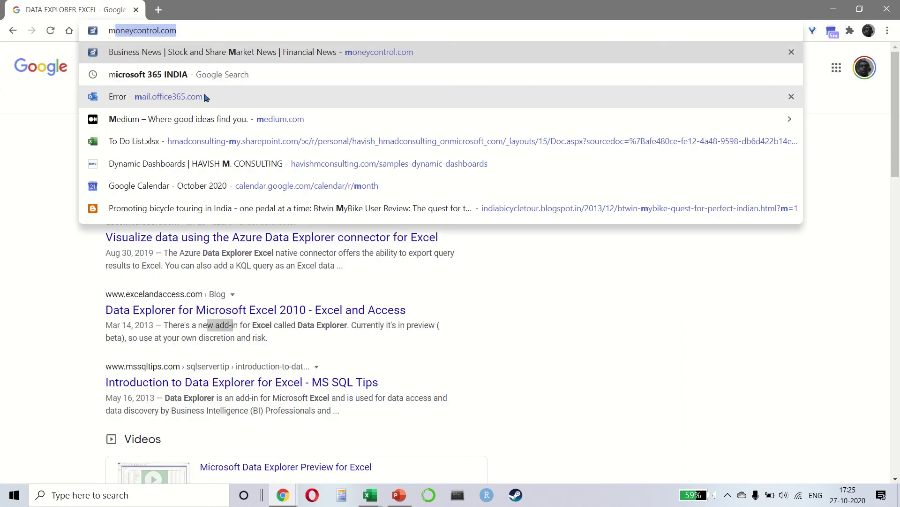
{"action": "type", "text": " code"}
{"action": "key", "text": "Return"}
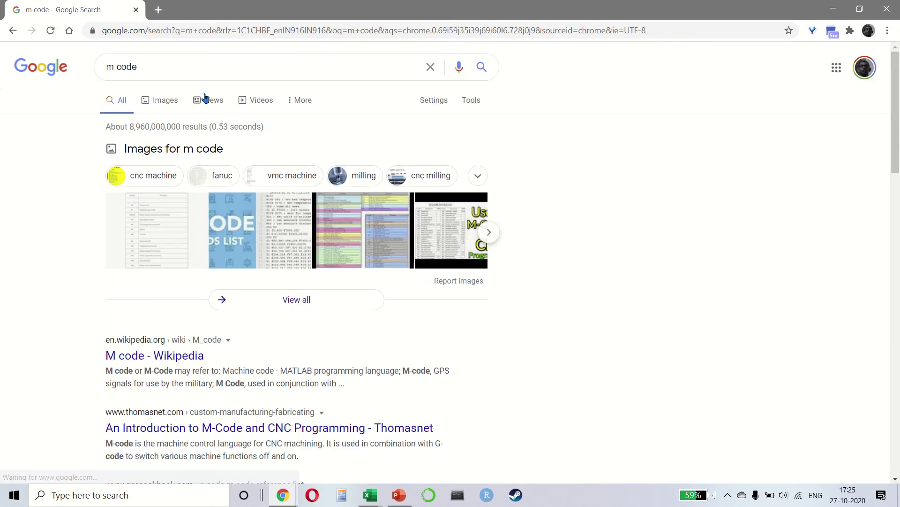
{"action": "double_click", "coordinate": [199, 68]}
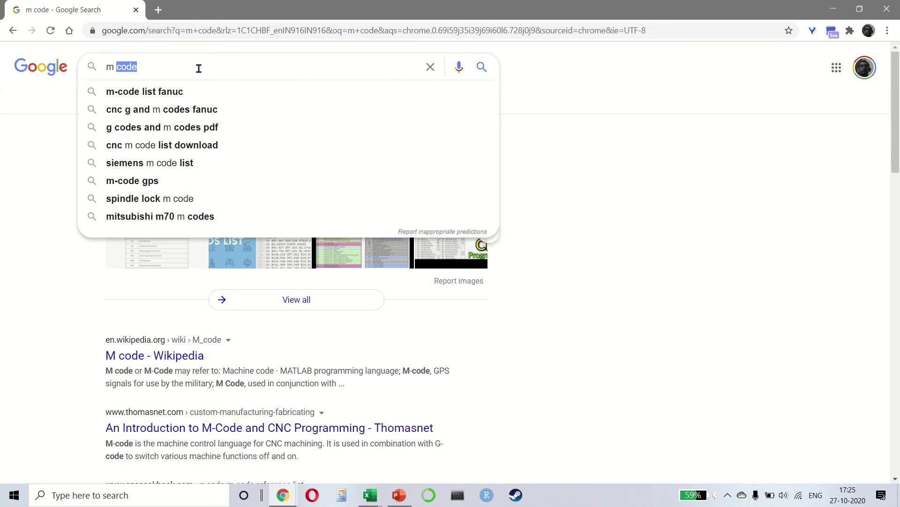
{"action": "type", "text": "query"}
{"action": "key", "text": "Return"}
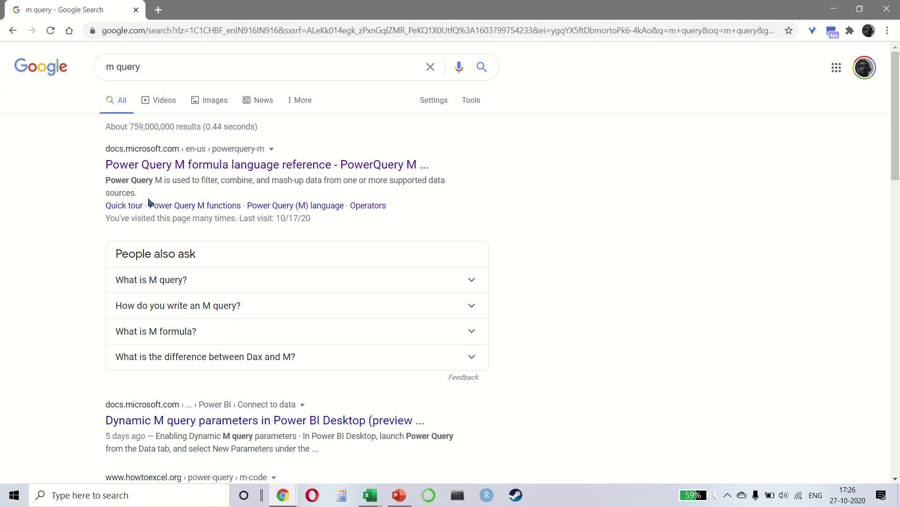
{"action": "key", "text": "alt+Tab"}
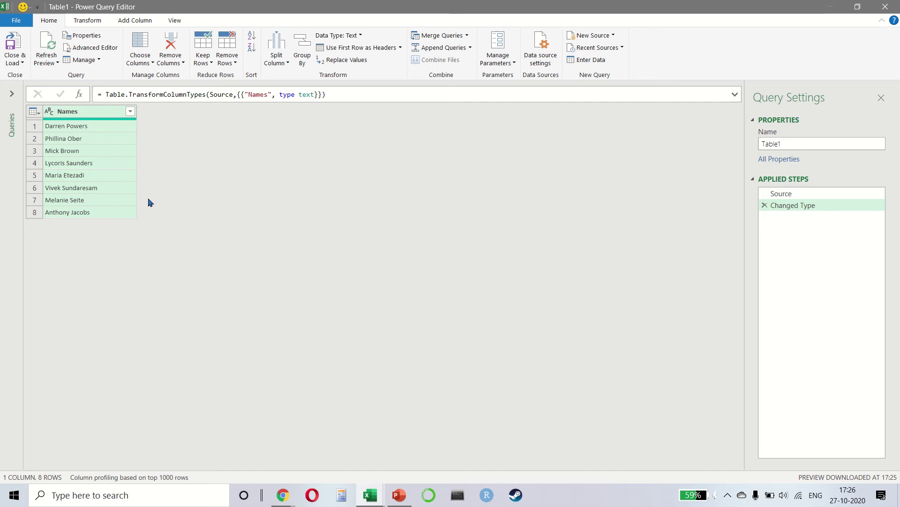
Start a Column From Examples and enter the first example: first name plus surname initial
{"action": "left_click", "coordinate": [145, 24]}
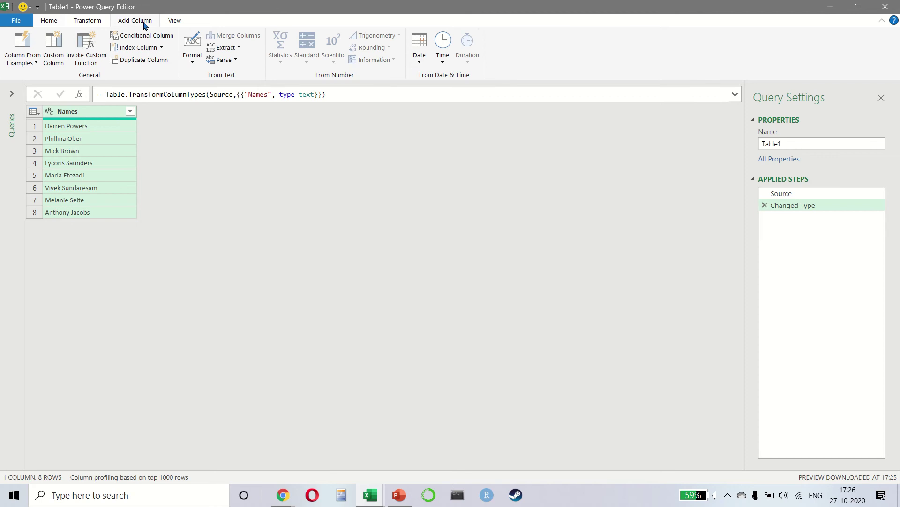
{"action": "left_click", "coordinate": [28, 54]}
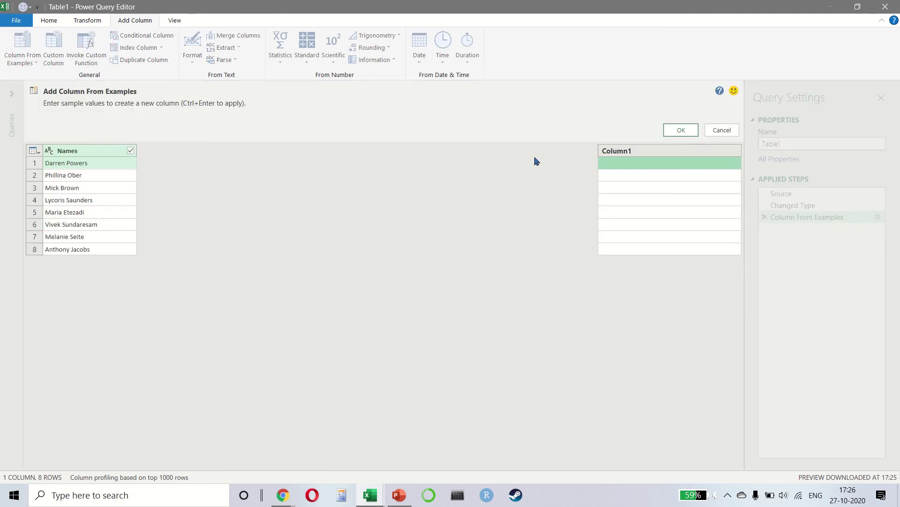
{"action": "type", "text": "Darren P"}
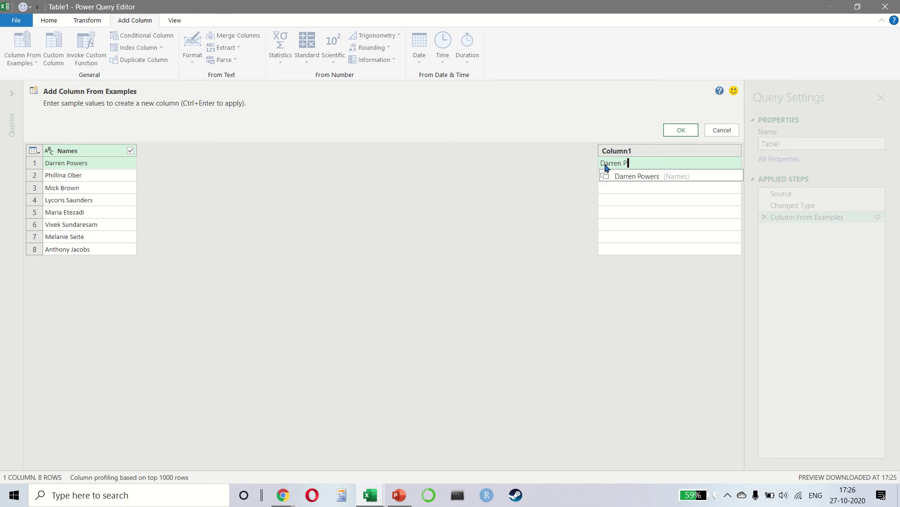
{"action": "key", "text": "Return"}
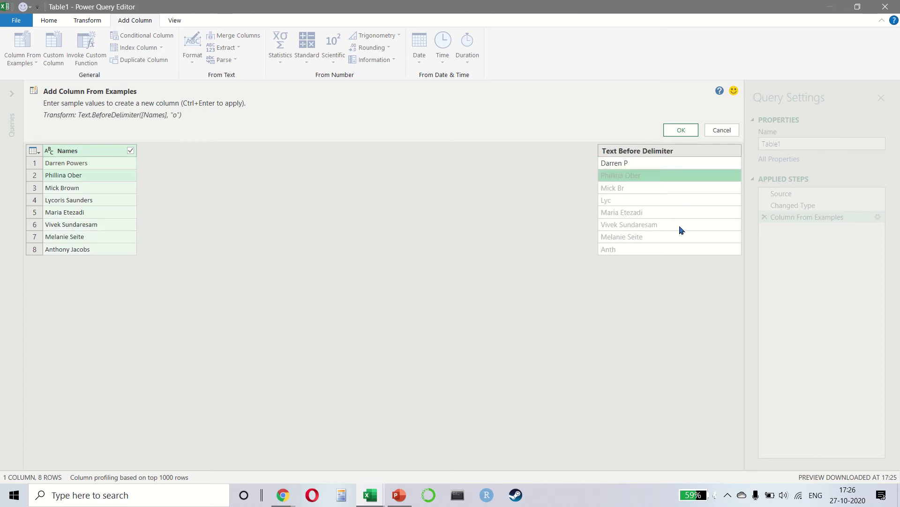
Add two more first-name-plus-initial examples in rows 4 and 2, check the preview, and accept the Custom column
{"action": "left_click", "coordinate": [623, 201]}
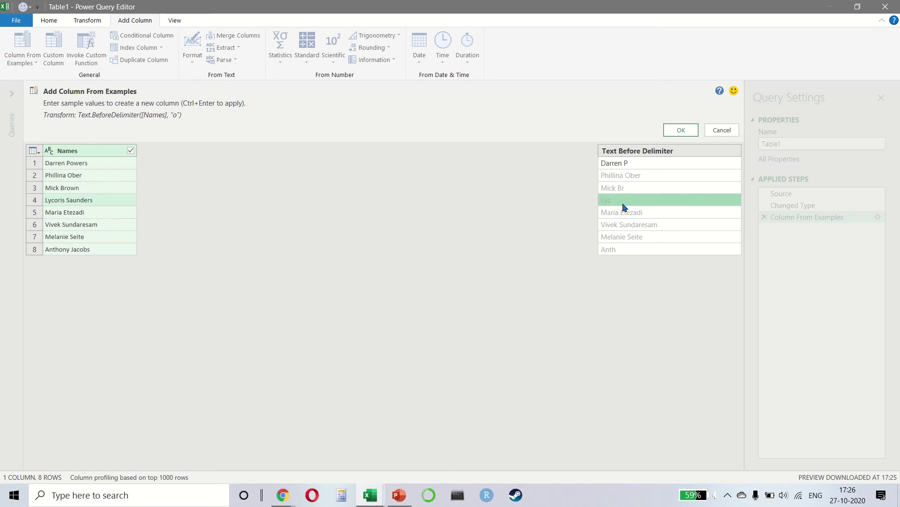
{"action": "left_click", "coordinate": [624, 201]}
{"action": "type", "text": "Ly"}
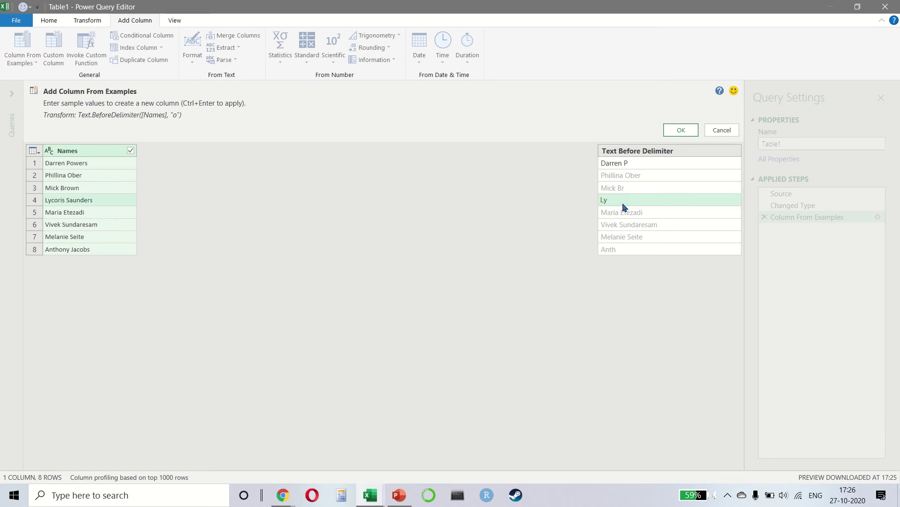
{"action": "type", "text": "coris S"}
{"action": "key", "text": "Return"}
{"action": "key", "text": "Up"}
{"action": "key", "text": "Up"}
{"action": "key", "text": "Up"}
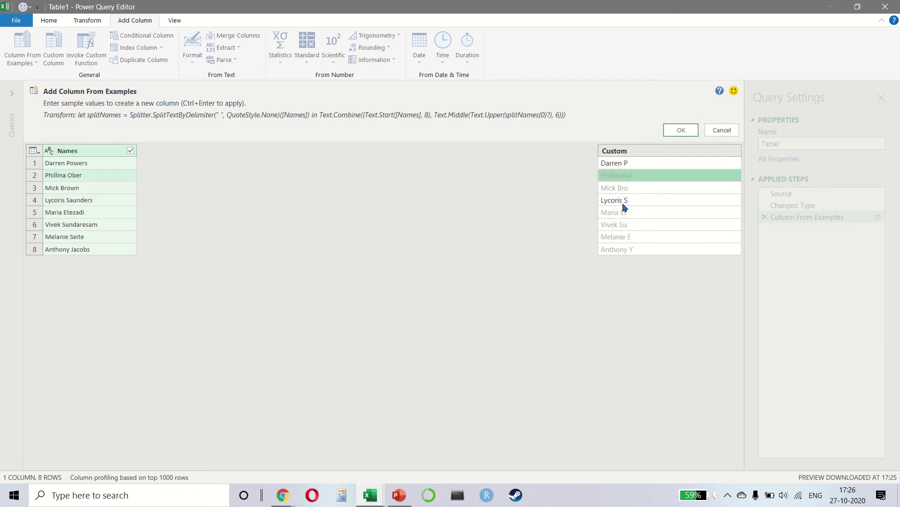
{"action": "type", "text": "Phillina O"}
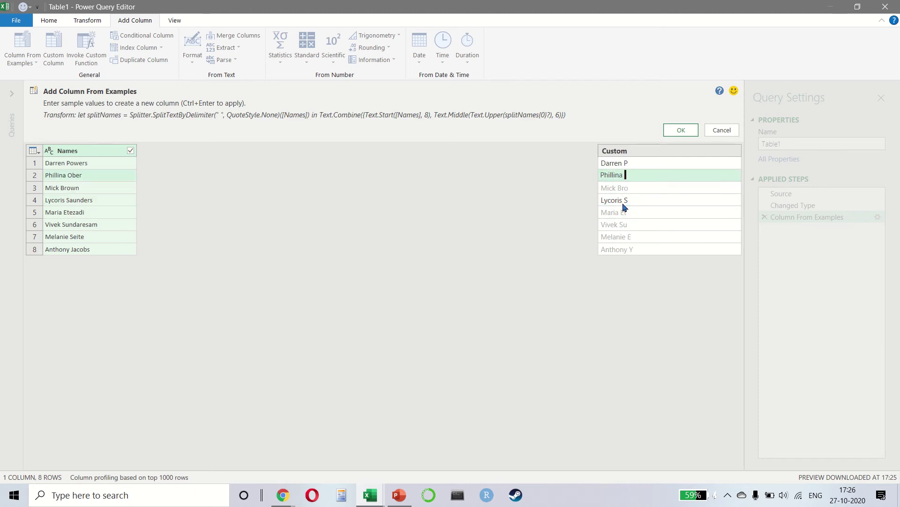
{"action": "key", "text": "Return"}
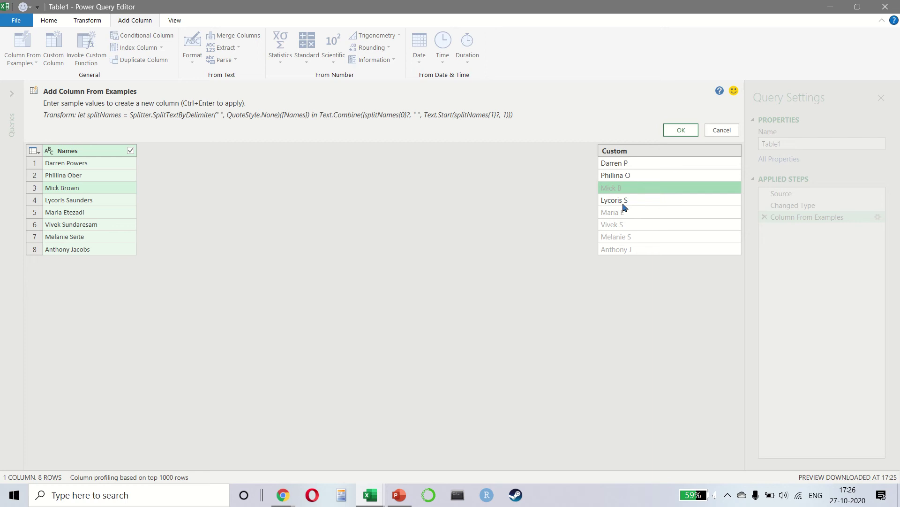
{"action": "key", "text": "Down"}
{"action": "key", "text": "Down"}
{"action": "key", "text": "Down"}
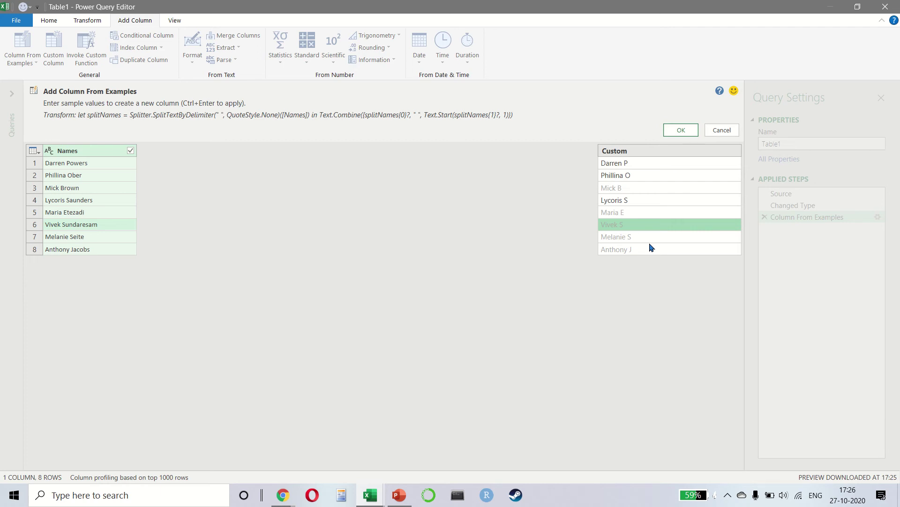
{"action": "left_click", "coordinate": [682, 130]}
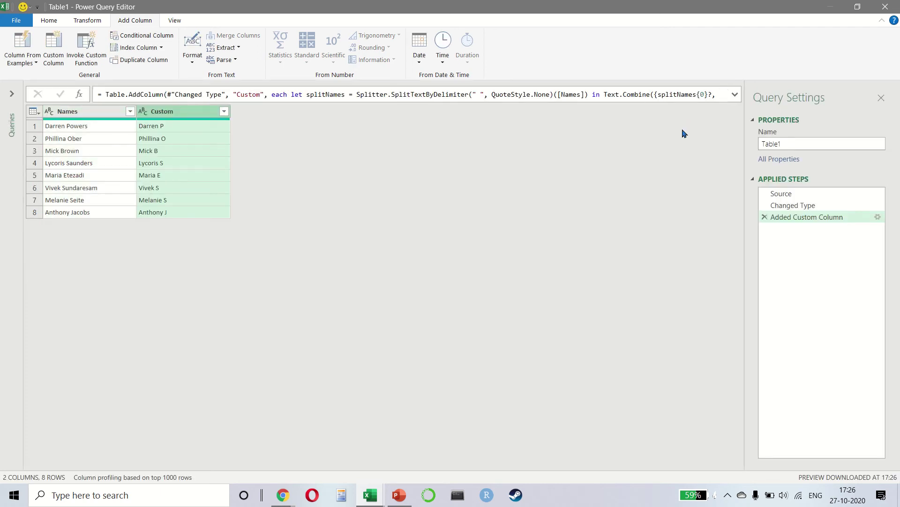
Expand the formula bar and inspect the Table.AddColumn formula's splitNames and text-splitting parts
{"action": "left_click", "coordinate": [735, 96]}
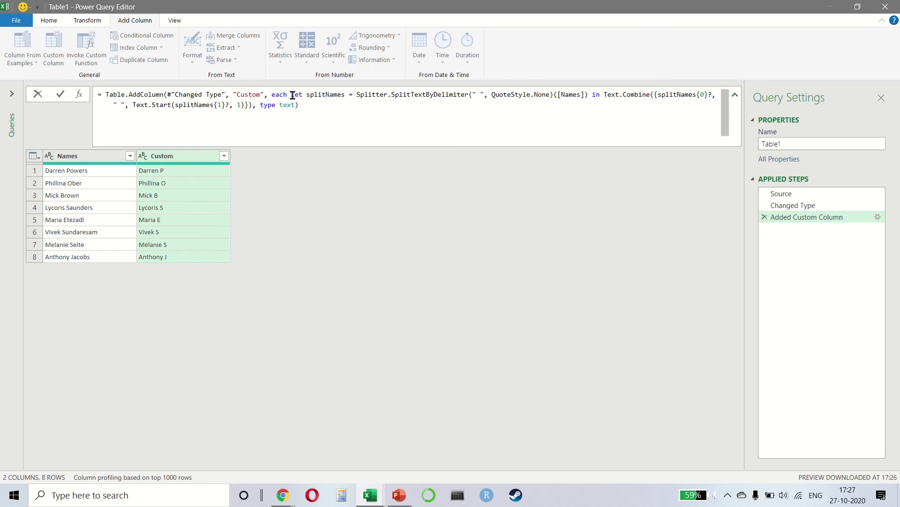
{"action": "left_click", "coordinate": [275, 94], "text": "shift"}
{"action": "left_click", "coordinate": [343, 93], "text": "shift"}
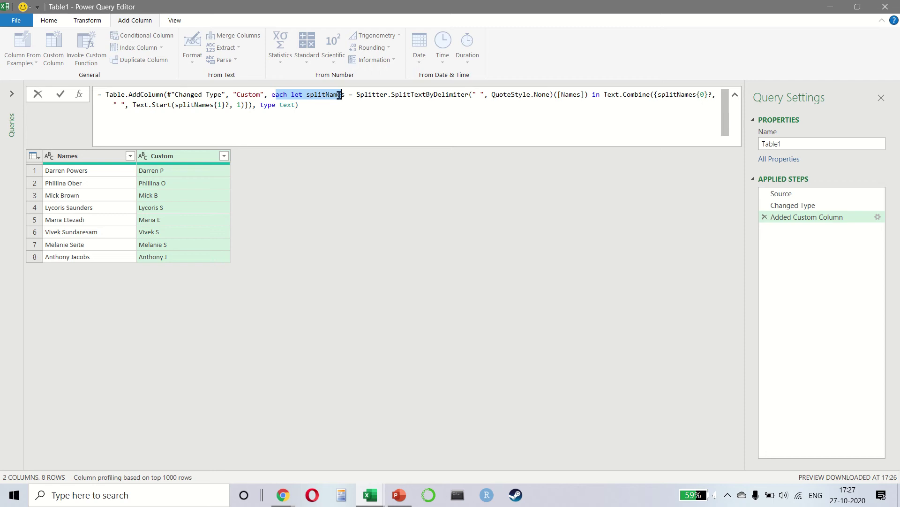
{"action": "left_click_drag", "start_coordinate": [366, 95], "coordinate": [477, 94]}
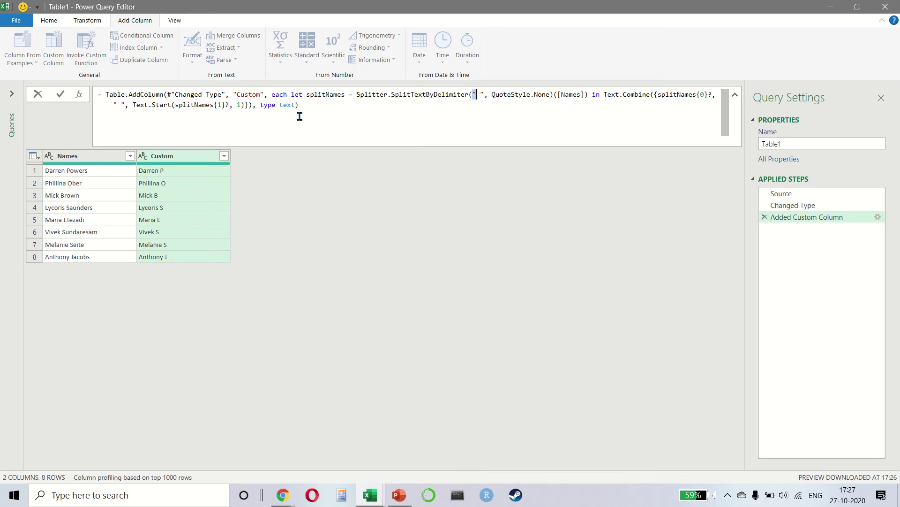
{"action": "left_click", "coordinate": [315, 101]}
{"action": "left_click", "coordinate": [49, 20]}
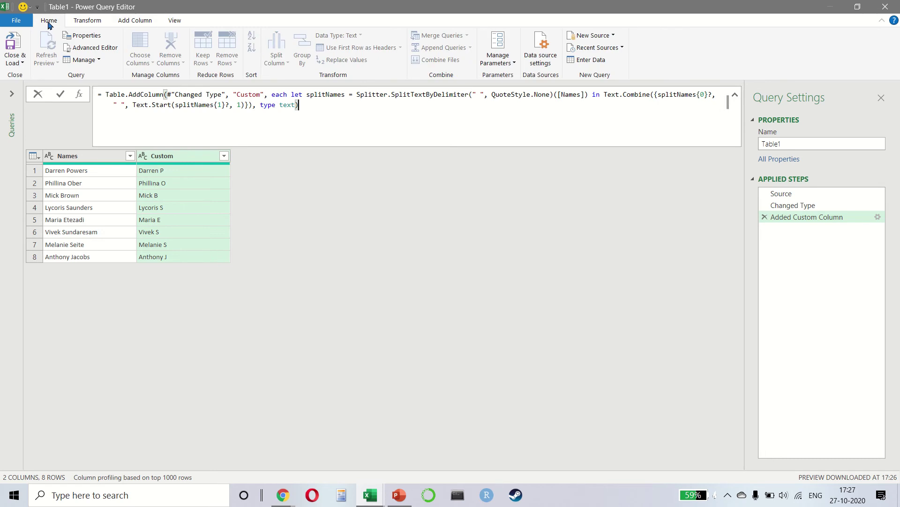
Close & Load the query to the existing worksheet at cell D1 on Sheet4
{"action": "left_click", "coordinate": [14, 61]}
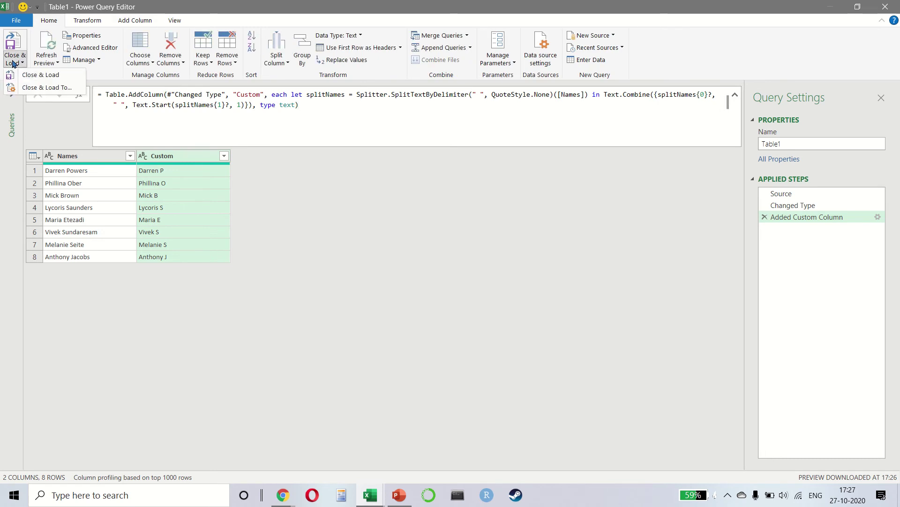
{"action": "left_click", "coordinate": [42, 87]}
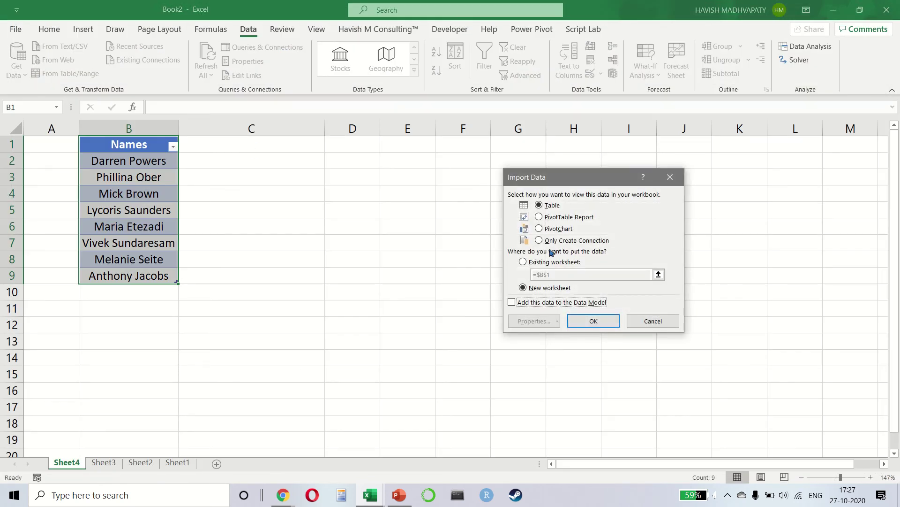
{"action": "left_click", "coordinate": [523, 262]}
{"action": "left_click", "coordinate": [336, 151]}
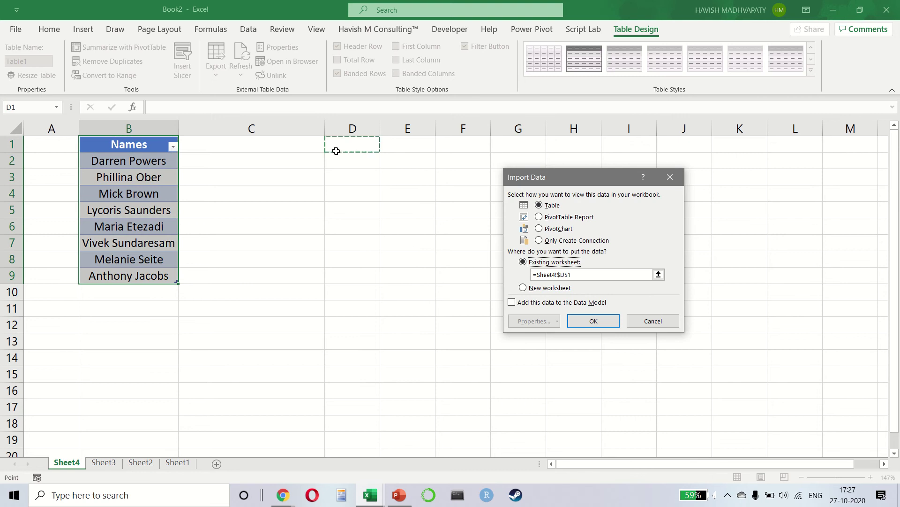
{"action": "left_click", "coordinate": [579, 324]}
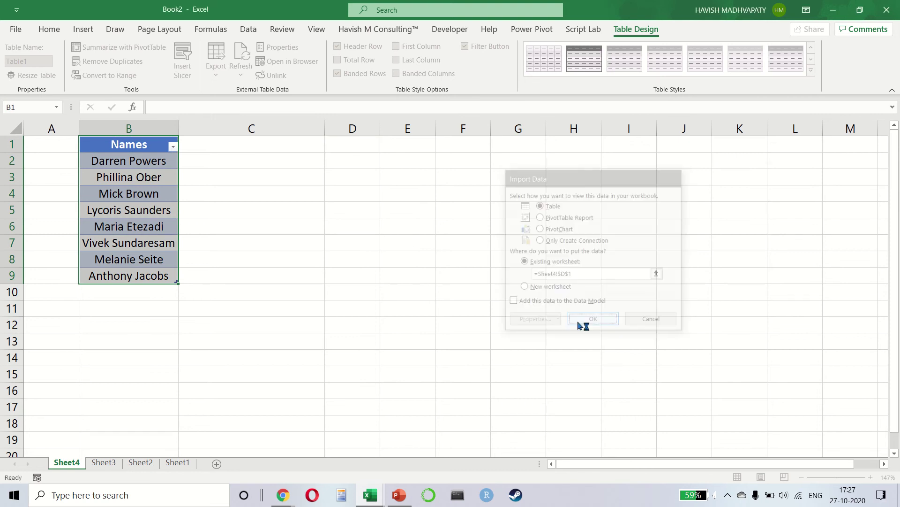
Enter a ninth name in B10 and widen column B to fit it
{"action": "left_click", "coordinate": [237, 270]}
{"action": "key", "text": "Down"}
{"action": "key", "text": "Left"}
{"action": "type", "text": "Havish Mad"}
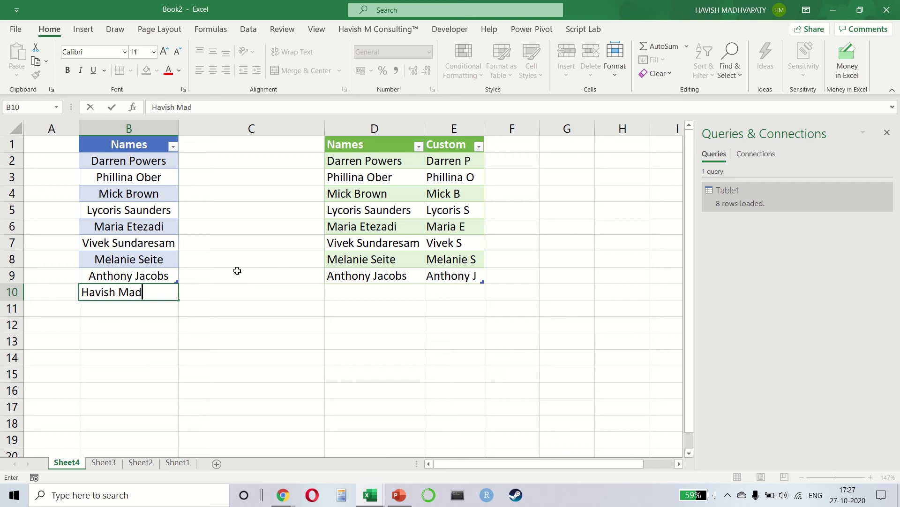
{"action": "type", "text": "hvapaty"}
{"action": "key", "text": "Return"}
{"action": "left_click_drag", "start_coordinate": [178, 129], "coordinate": [203, 128]}
Refresh the loaded query table so its Custom column includes the new name
{"action": "right_click", "coordinate": [466, 210]}
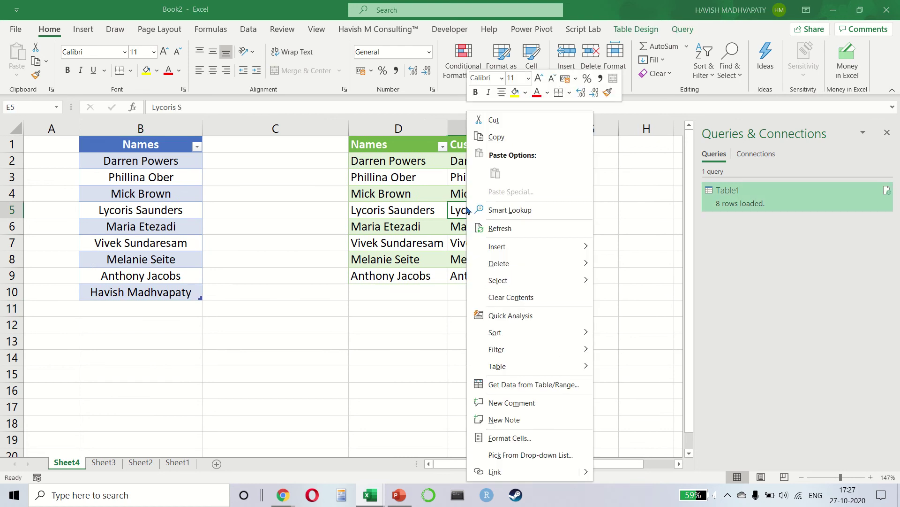
{"action": "left_click", "coordinate": [494, 228]}
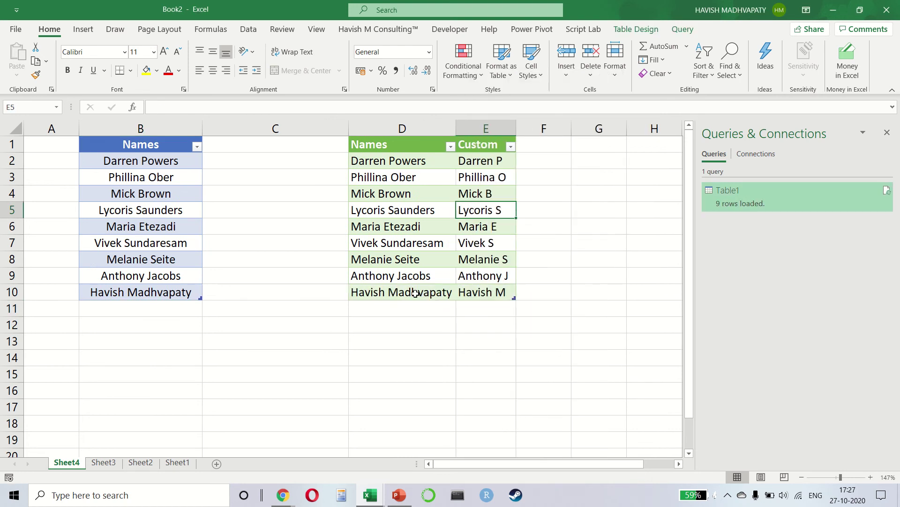
{"action": "left_click", "coordinate": [486, 279]}
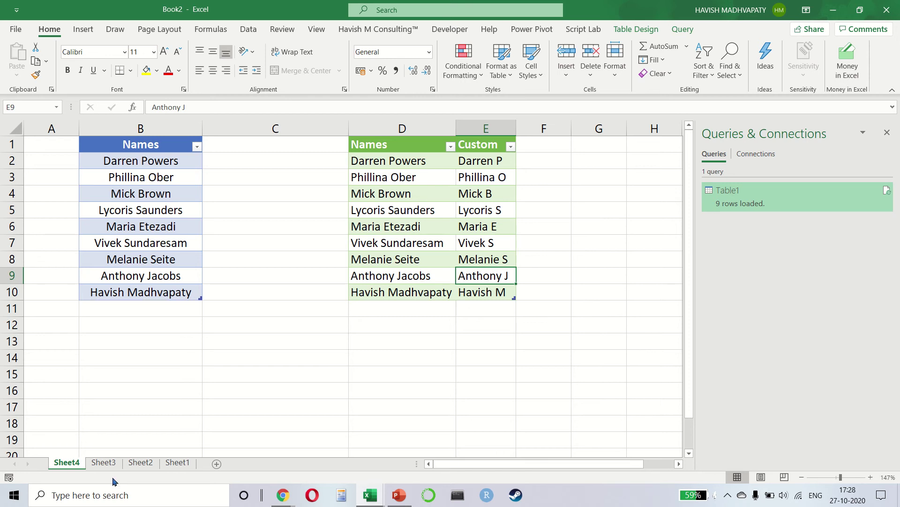
Insert a new blank worksheet, Sheet5
{"action": "left_click", "coordinate": [217, 463]}
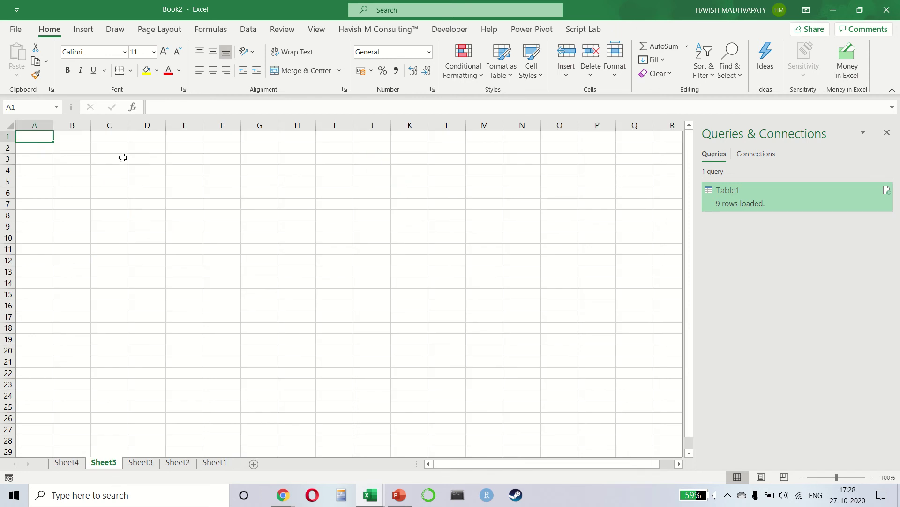
{"action": "key", "text": "Right"}
{"action": "key", "text": "Down"}
{"action": "scroll", "coordinate": [123, 158], "scroll_direction": "up", "scroll_amount": 5, "text": "ctrl"}
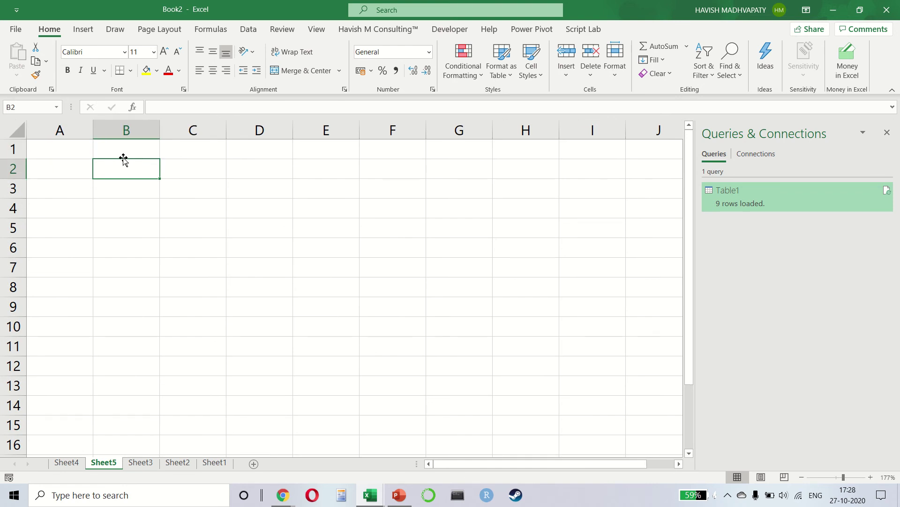
Copy the moneycontrol.com market page URL in Chrome and switch back to Excel's Book2
{"action": "key", "text": "alt+Tab"}
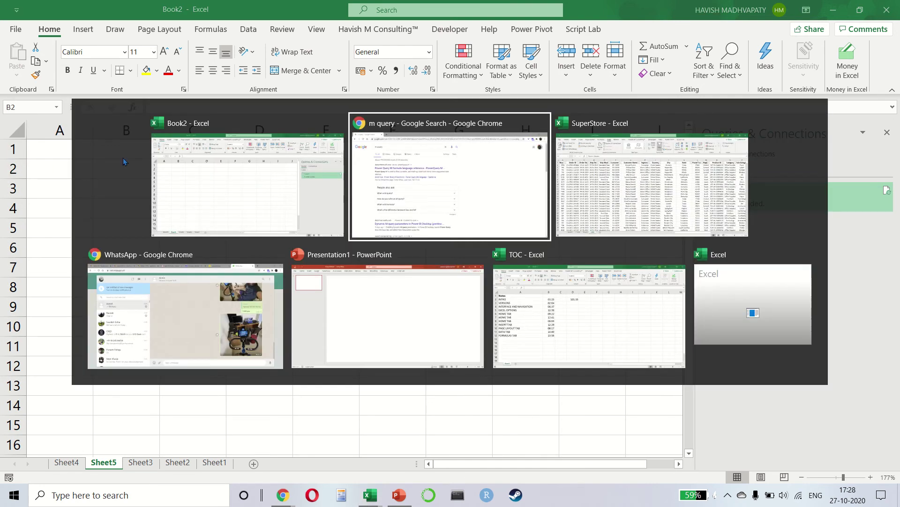
{"action": "key", "text": "alt+Tab"}
{"action": "key", "text": "alt+Tab"}
{"action": "key", "text": "alt+Tab"}
{"action": "key", "text": "alt+Tab"}
{"action": "key", "text": "alt+Up"}
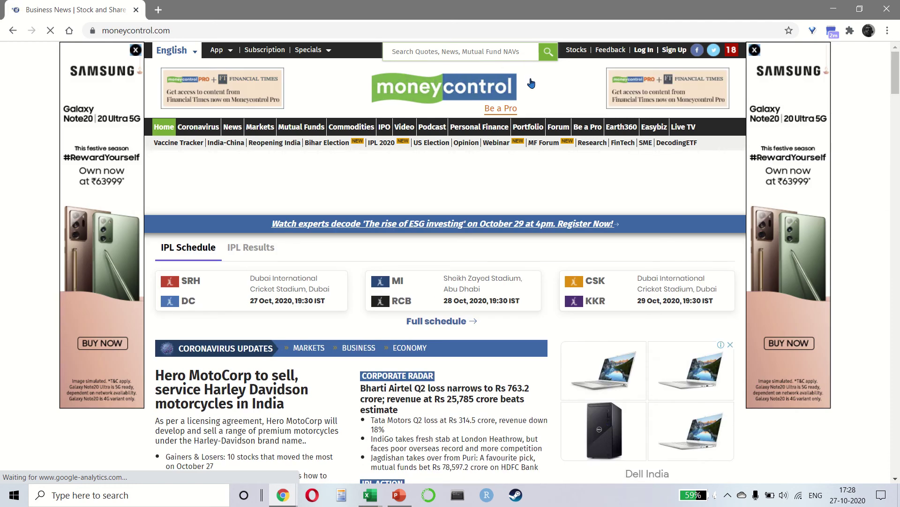
{"action": "scroll", "coordinate": [557, 215], "scroll_direction": "down", "scroll_amount": 14}
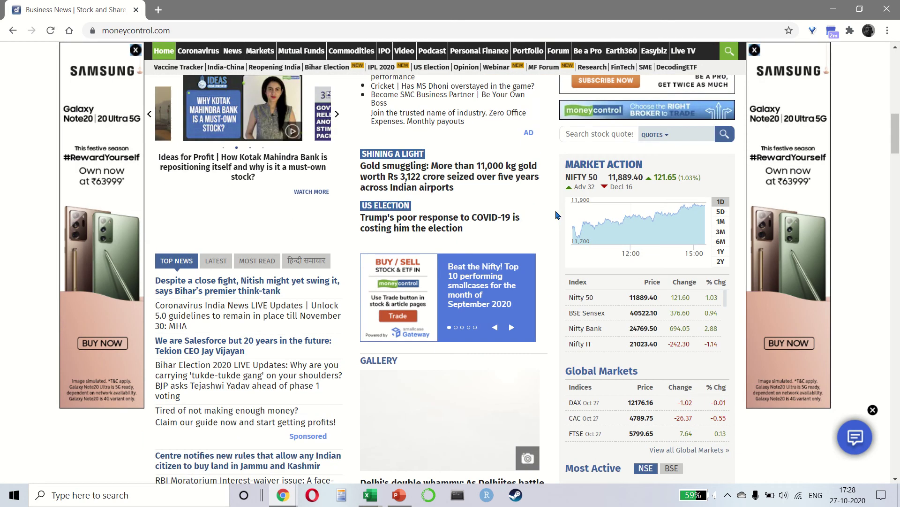
{"action": "key", "text": "ctrl+l"}
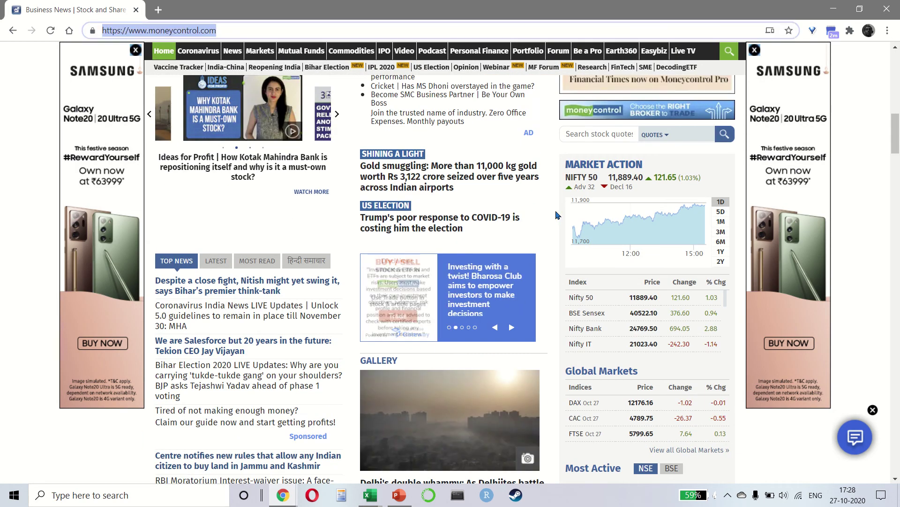
{"action": "key", "text": "alt+Tab"}
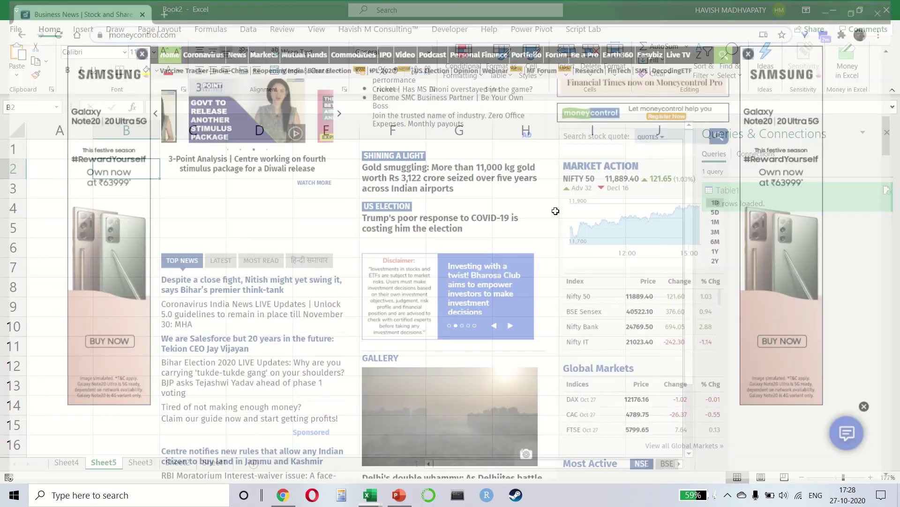
{"action": "key", "text": "Tab"}
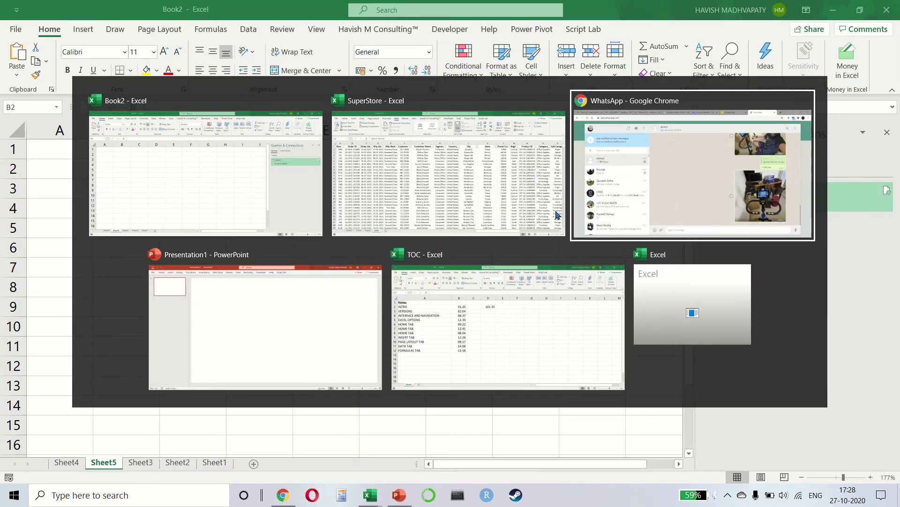
{"action": "key", "text": "alt+Tab"}
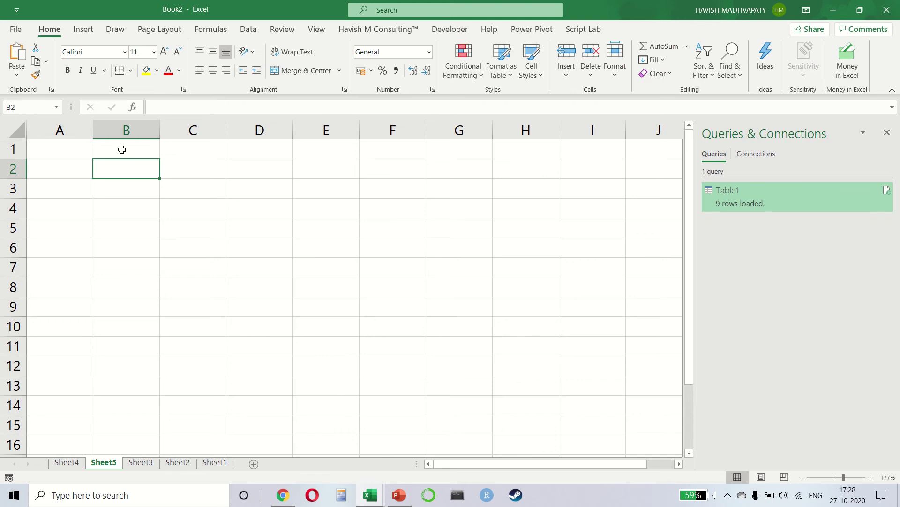
Import From Web with the pasted moneycontrol.com URL and send Table 0 to Transform Data
{"action": "left_click", "coordinate": [248, 29]}
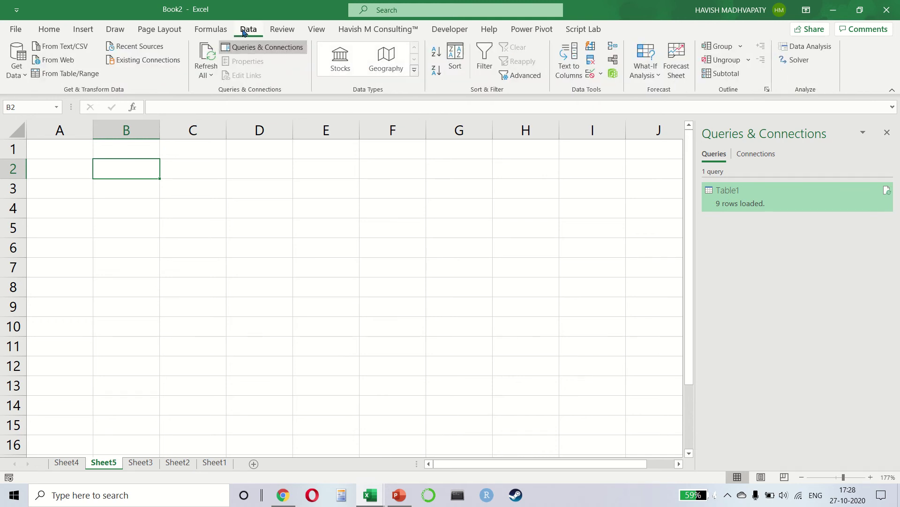
{"action": "left_click", "coordinate": [65, 62]}
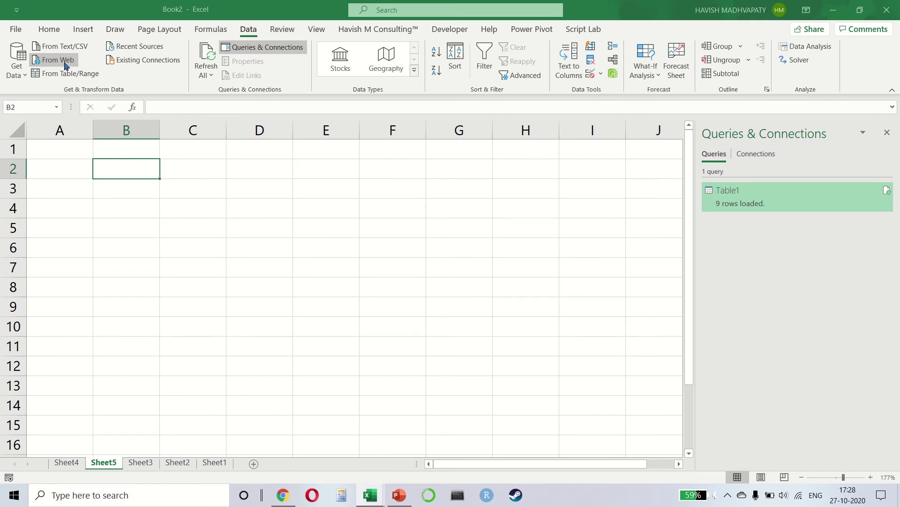
{"action": "key", "text": "ctrl+v"}
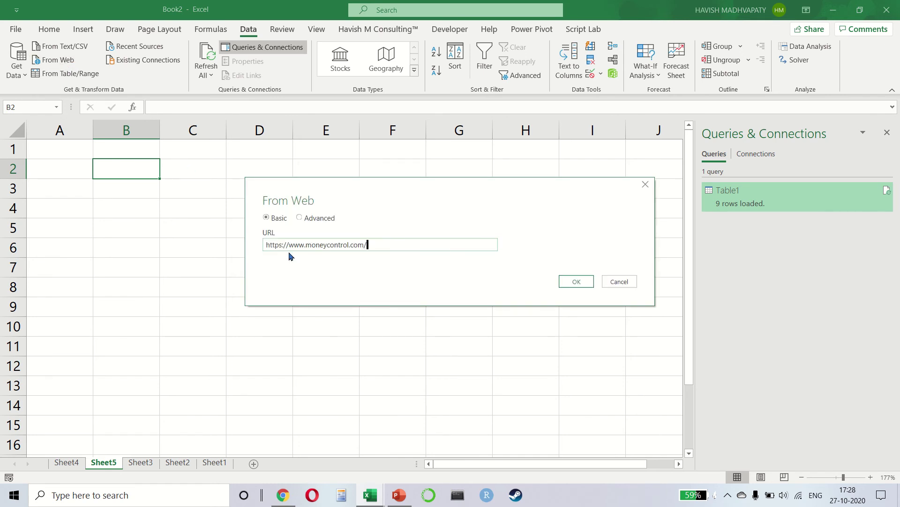
{"action": "left_click", "coordinate": [576, 281]}
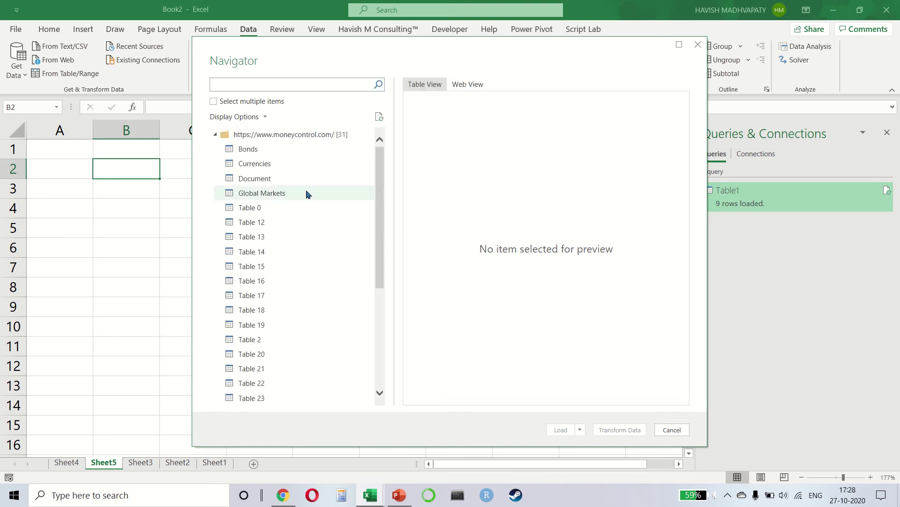
{"action": "left_click", "coordinate": [277, 207]}
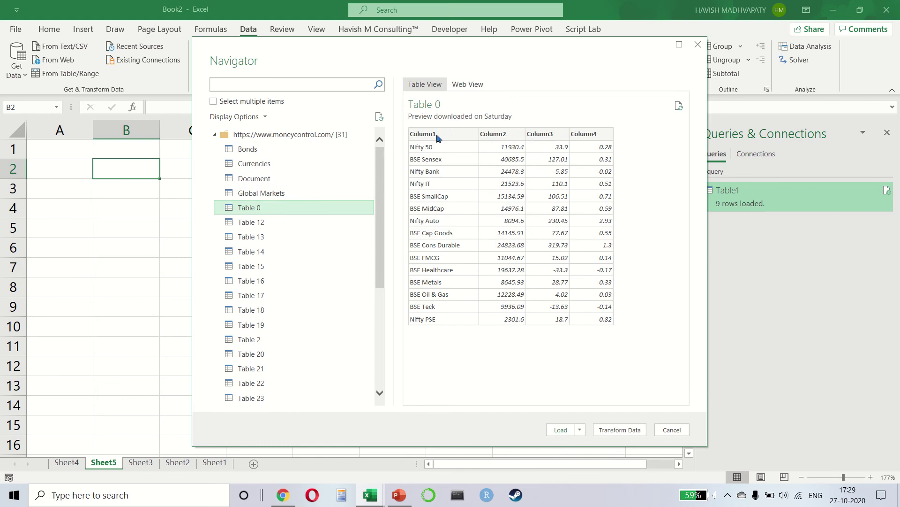
{"action": "left_click", "coordinate": [628, 429]}
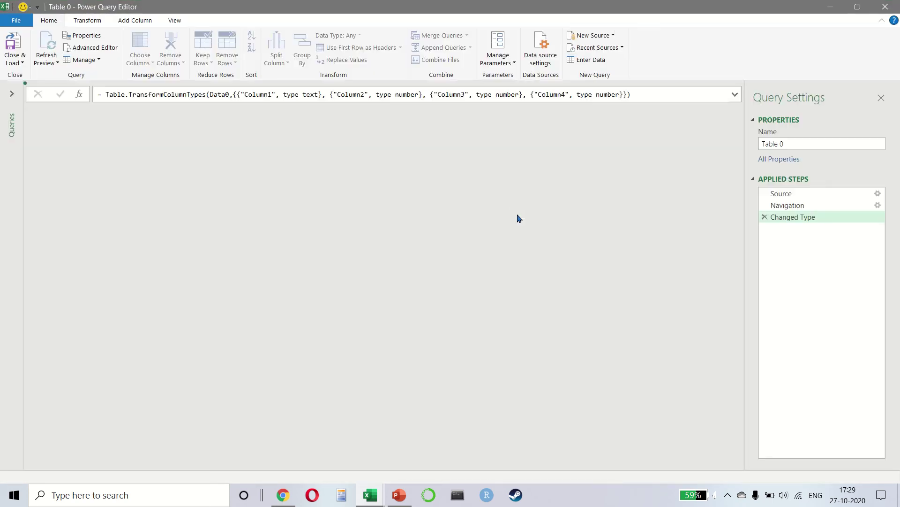
Remove Column4 from the Table 0 query
{"action": "left_click", "coordinate": [368, 131]}
{"action": "right_click", "coordinate": [369, 133]}
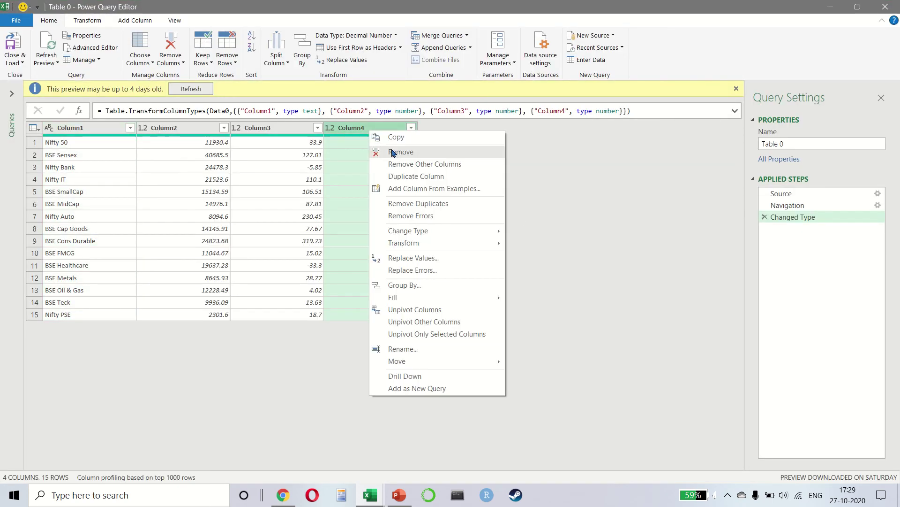
{"action": "left_click", "coordinate": [394, 153]}
Rename Column1, Column2 and Column3 to Index, Close and Change, then Close & Load
{"action": "double_click", "coordinate": [85, 112]}
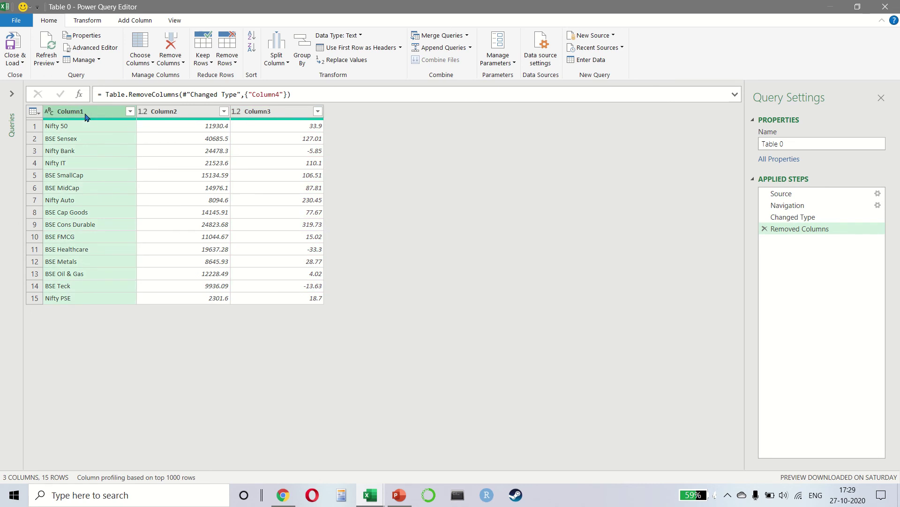
{"action": "type", "text": "Index"}
{"action": "key", "text": "Return"}
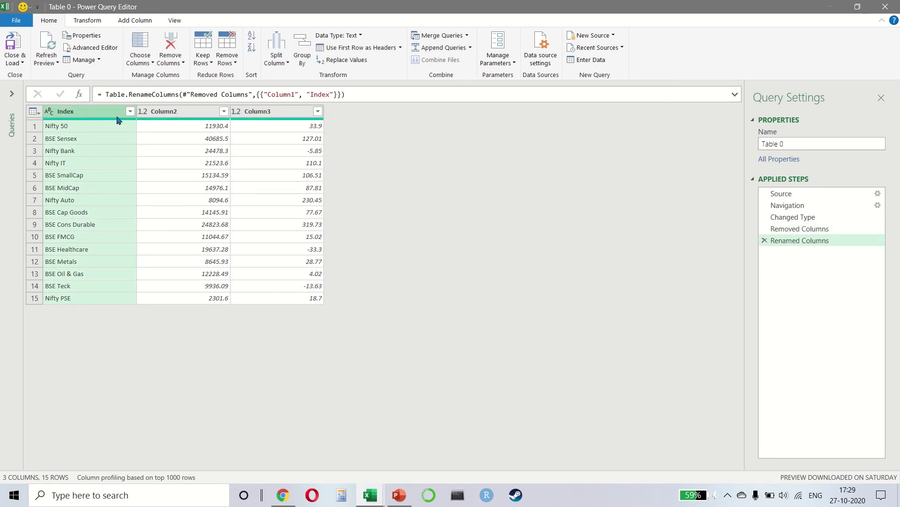
{"action": "left_click", "coordinate": [185, 113]}
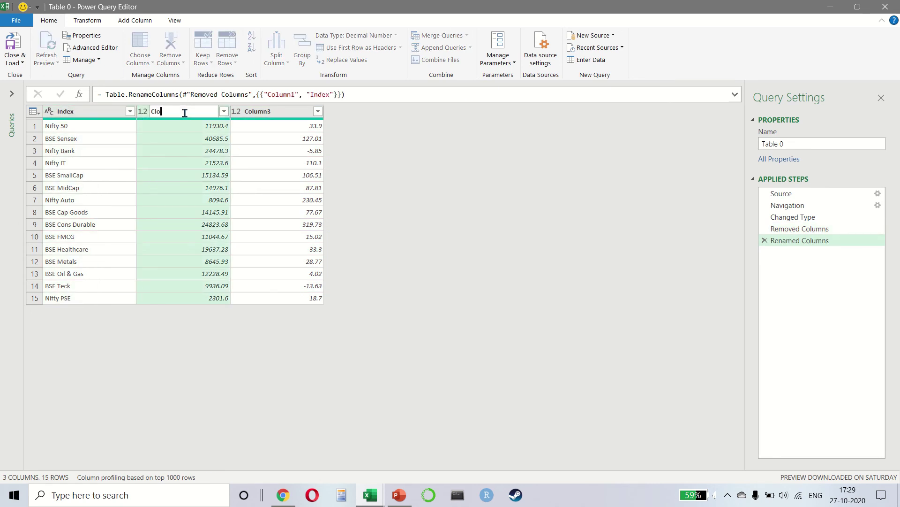
{"action": "double_click", "coordinate": [185, 113]}
{"action": "type", "text": "Close"}
{"action": "key", "text": "Return"}
{"action": "double_click", "coordinate": [295, 111]}
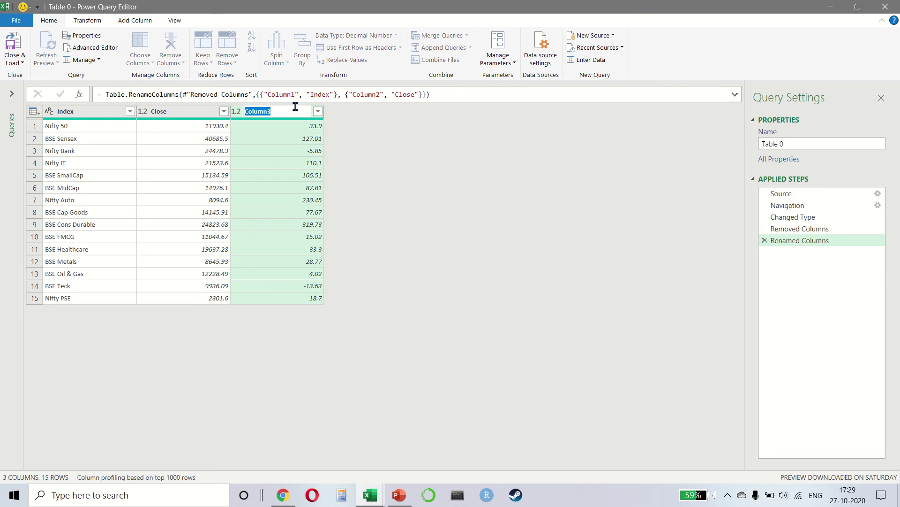
{"action": "type", "text": "Change"}
{"action": "key", "text": "Return"}
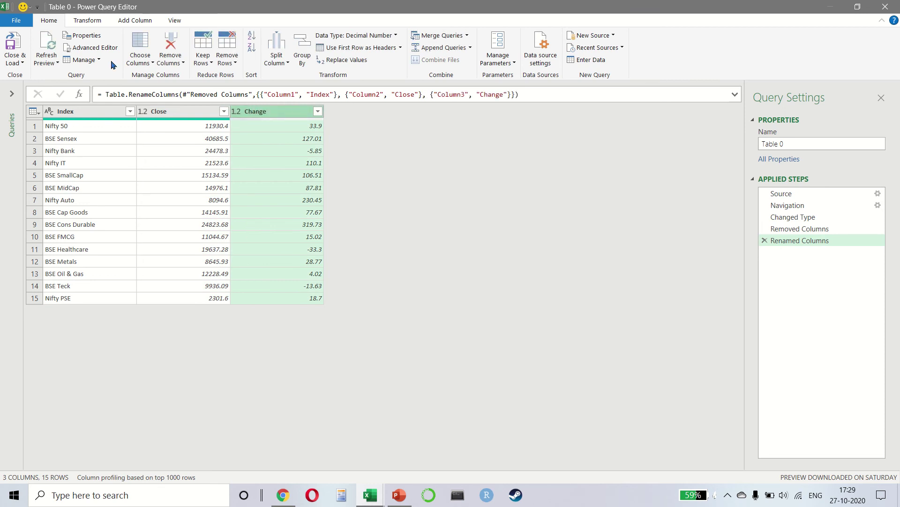
{"action": "left_click", "coordinate": [5, 45]}
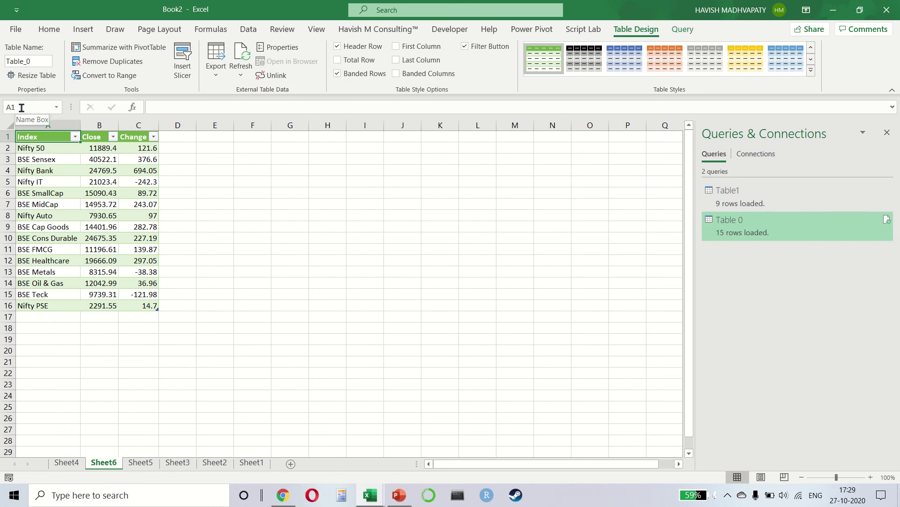
Refresh the loaded Table 0 on Sheet6 from the moneycontrol.com web source
{"action": "left_click", "coordinate": [74, 160]}
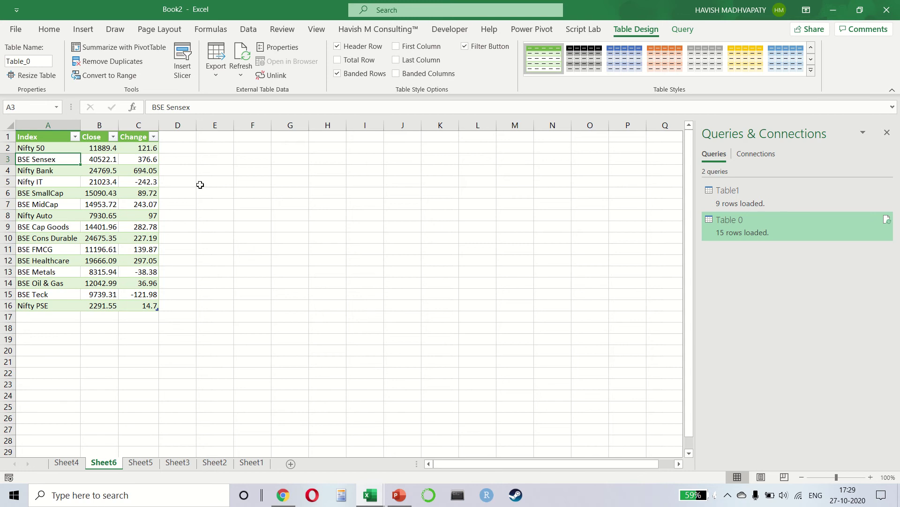
{"action": "left_click", "coordinate": [145, 184]}
{"action": "right_click", "coordinate": [145, 185]}
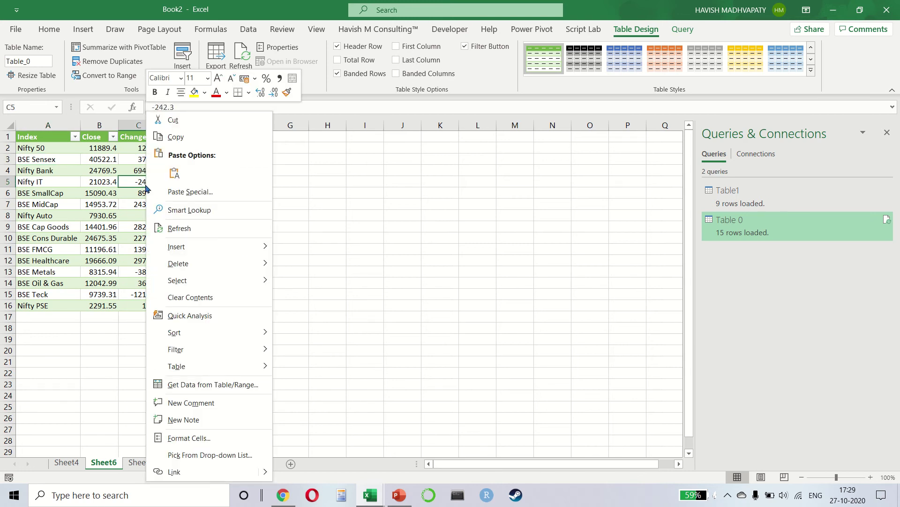
{"action": "left_click", "coordinate": [205, 228]}
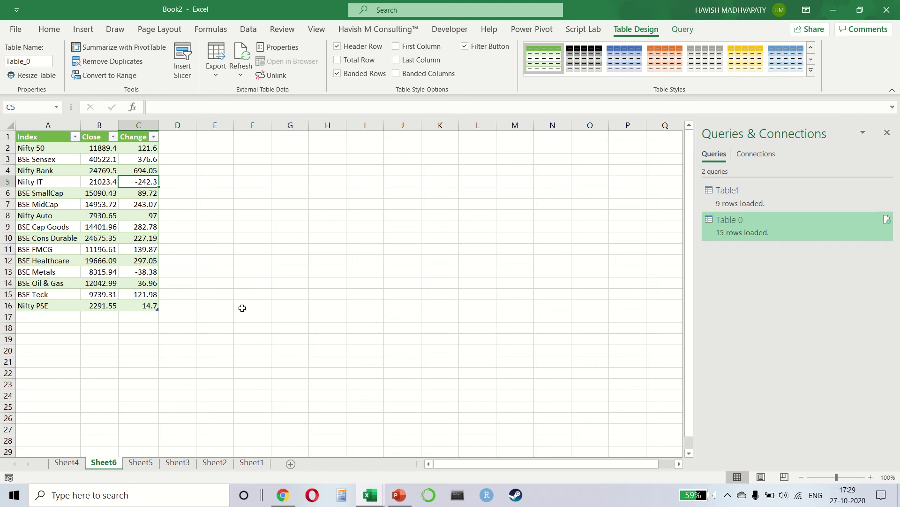
{"action": "left_click", "coordinate": [248, 29]}
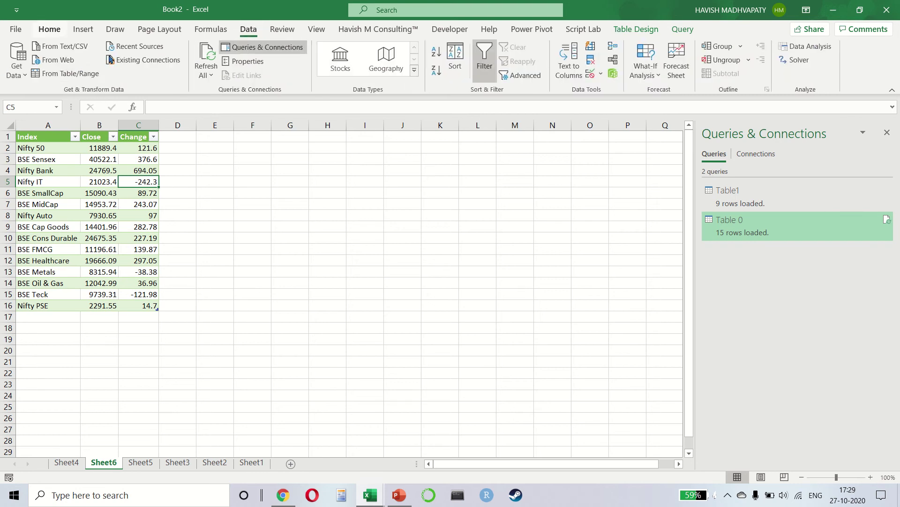
{"action": "left_click", "coordinate": [17, 68]}
{"action": "mouse_move", "coordinate": [57, 105]}
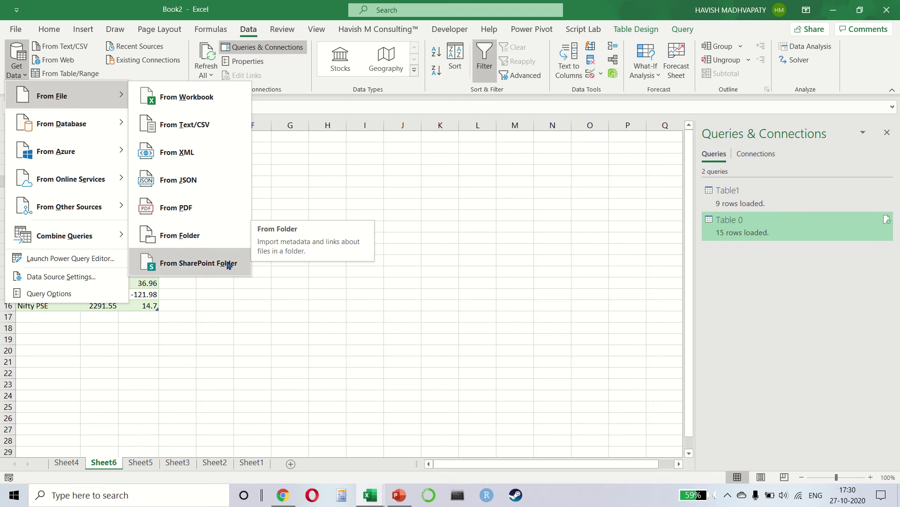
{"action": "mouse_move", "coordinate": [117, 124]}
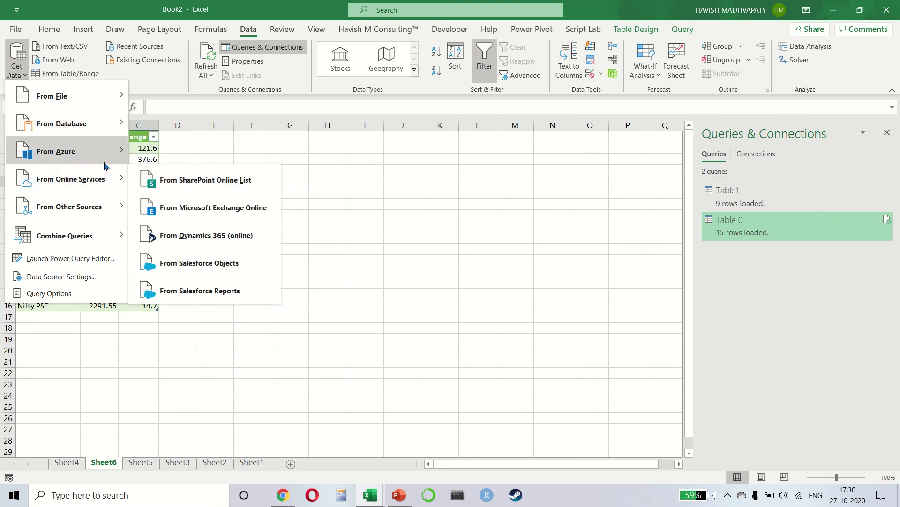
{"action": "mouse_move", "coordinate": [106, 176]}
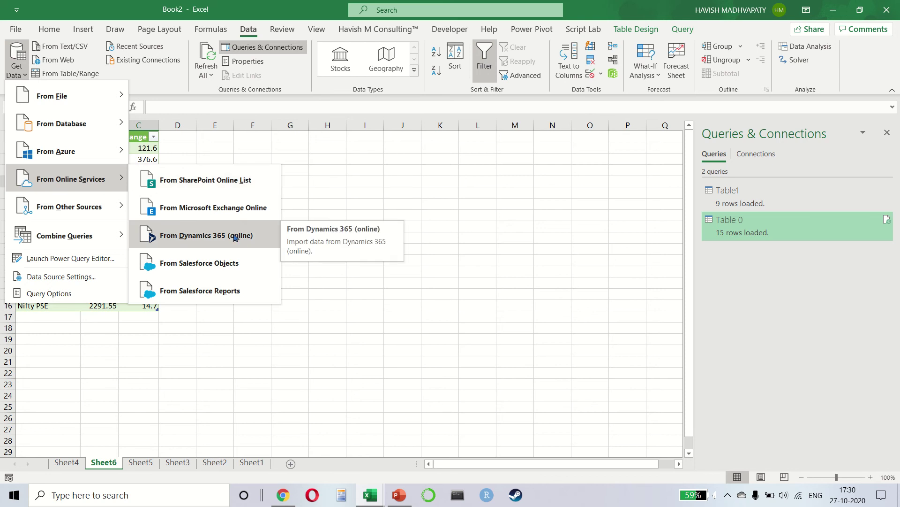
{"action": "mouse_move", "coordinate": [109, 215]}
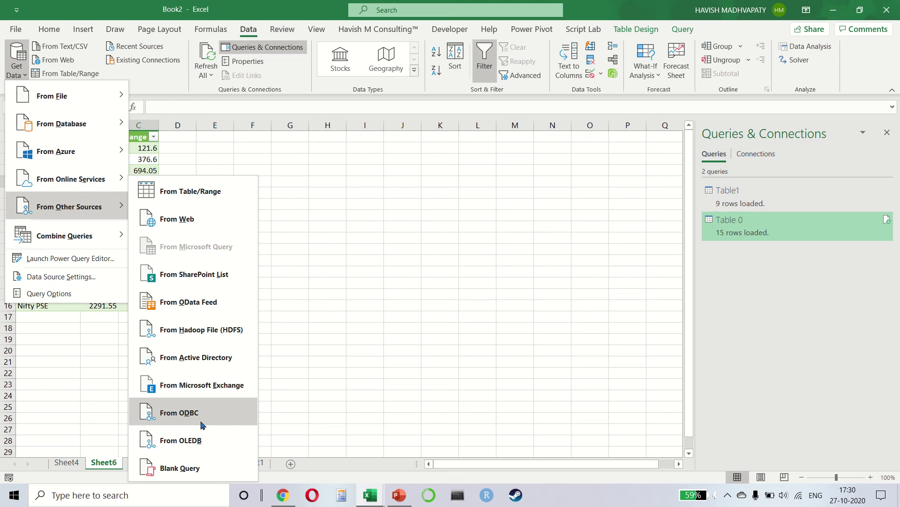
{"action": "mouse_move", "coordinate": [102, 241]}
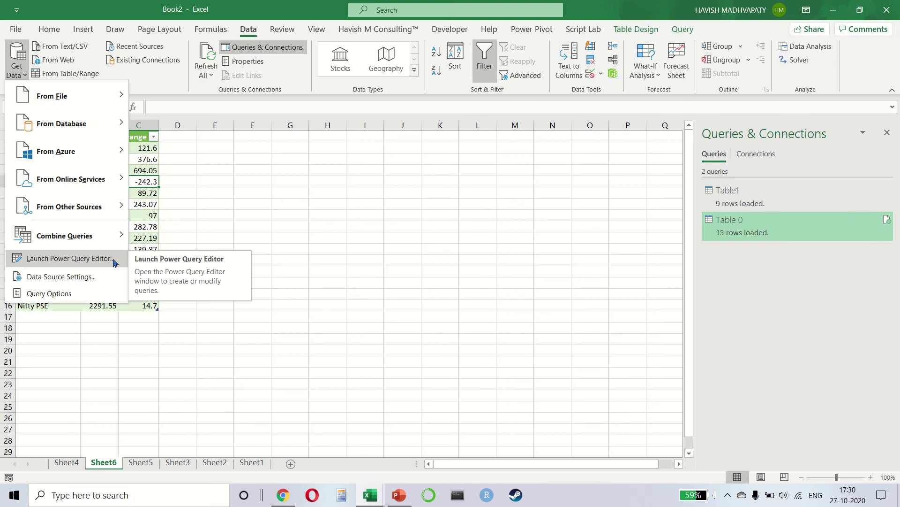
{"action": "left_click", "coordinate": [333, 230]}
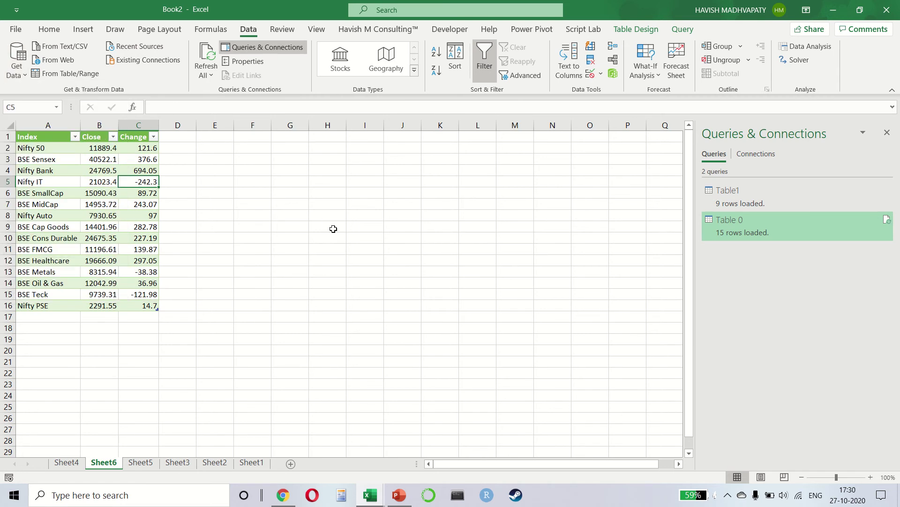
On a new Sheet7, type 'india' in B2 and 'tesla' in B5
{"action": "left_click", "coordinate": [291, 464]}
{"action": "scroll", "coordinate": [177, 261], "scroll_direction": "up", "scroll_amount": 8}
{"action": "key", "text": "ctrl+Home"}
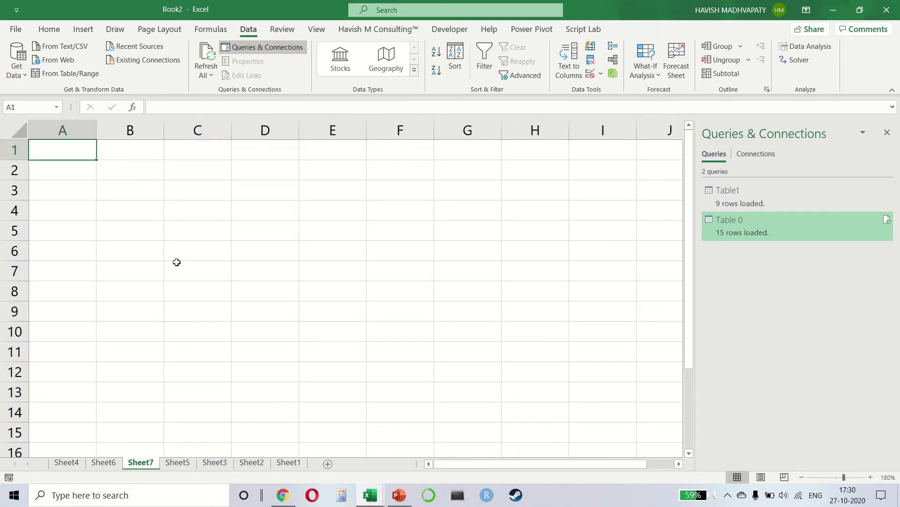
{"action": "key", "text": "Down"}
{"action": "key", "text": "Right"}
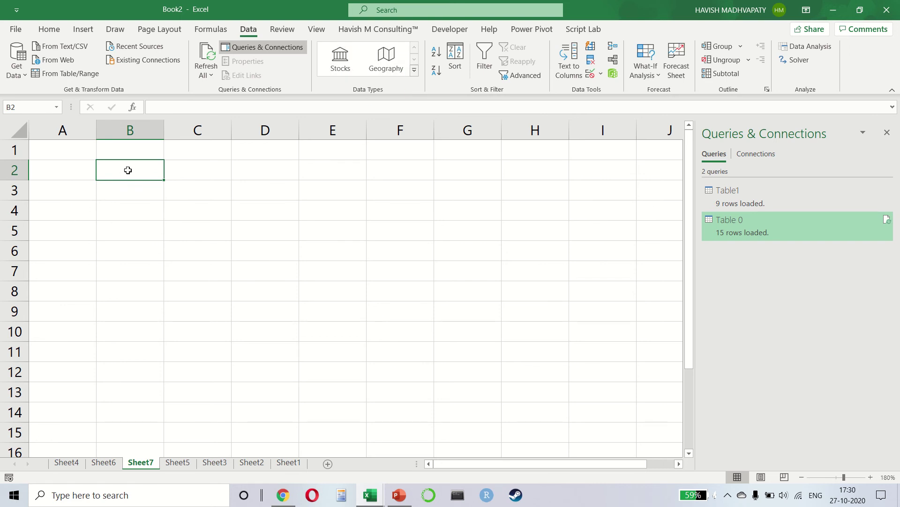
{"action": "type", "text": "india"}
{"action": "key", "text": "Return"}
{"action": "key", "text": "Return"}
{"action": "key", "text": "Return"}
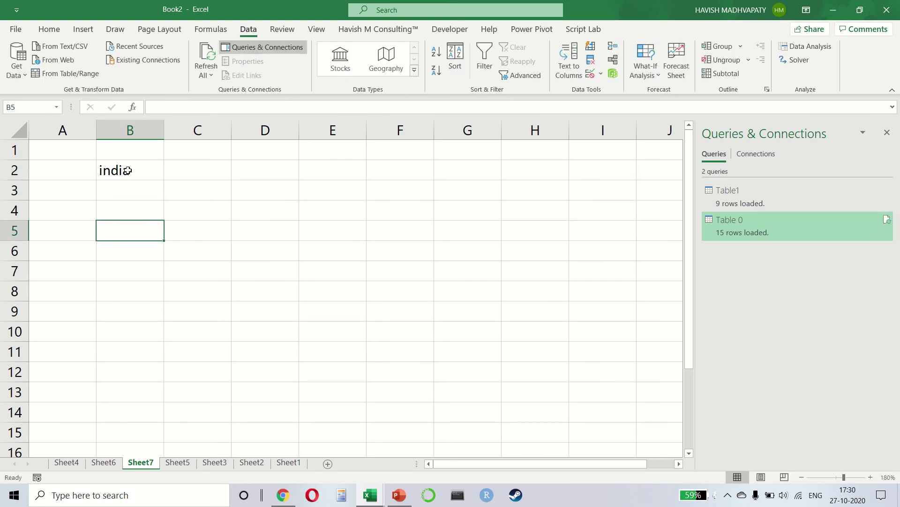
{"action": "type", "text": "tesla"}
{"action": "key", "text": "Return"}
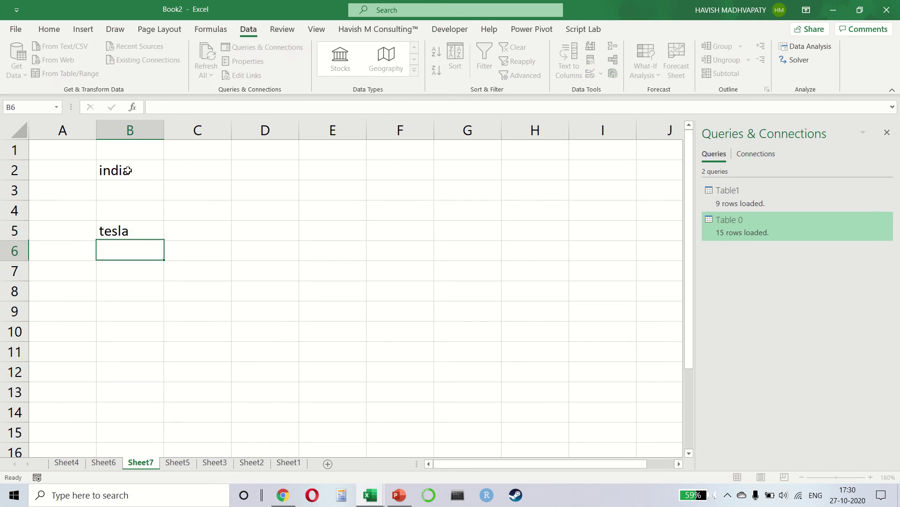
{"action": "key", "text": "Up"}
{"action": "key", "text": "Up"}
{"action": "key", "text": "Up"}
{"action": "key", "text": "Up"}
Convert B2 into the Geography data type linked to India
{"action": "left_click", "coordinate": [338, 61]}
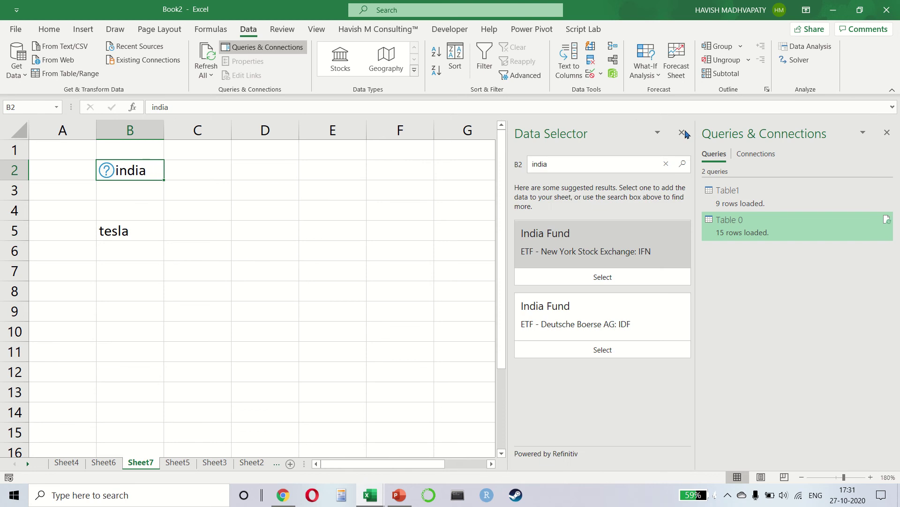
{"action": "left_click", "coordinate": [682, 133]}
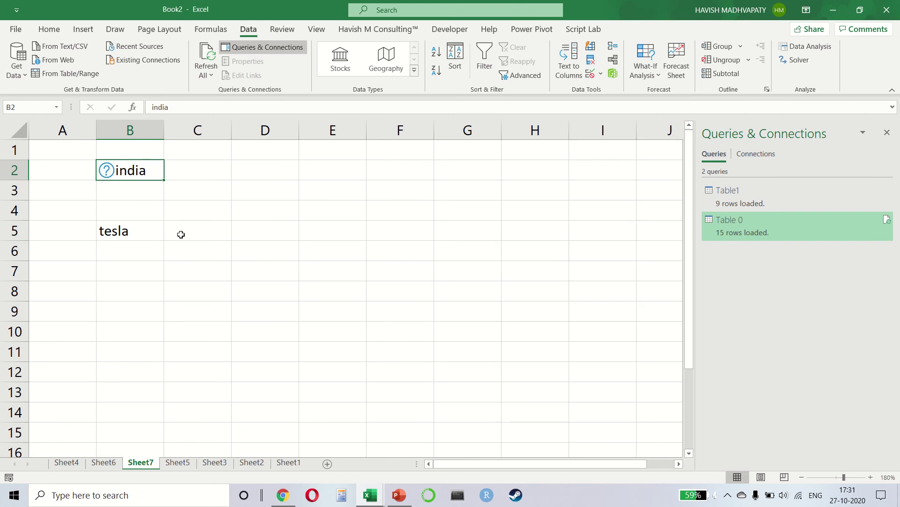
{"action": "left_click", "coordinate": [388, 57]}
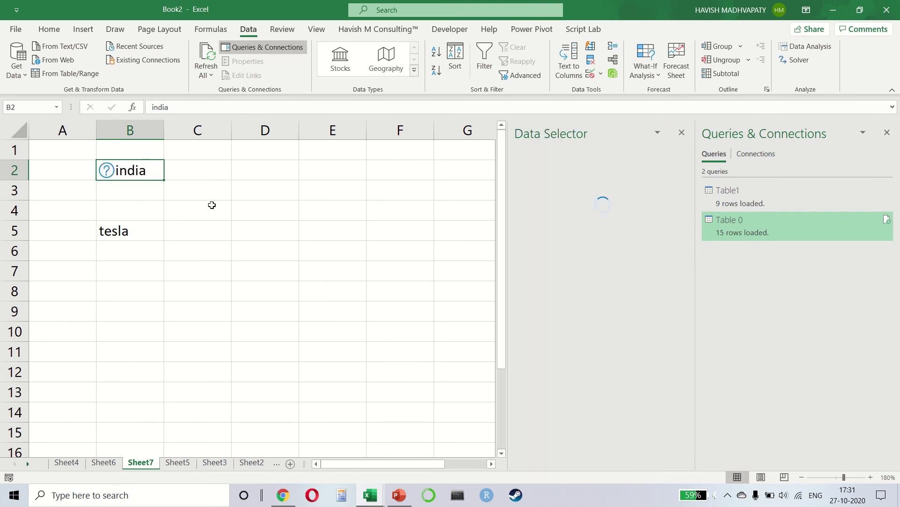
{"action": "left_click", "coordinate": [569, 283]}
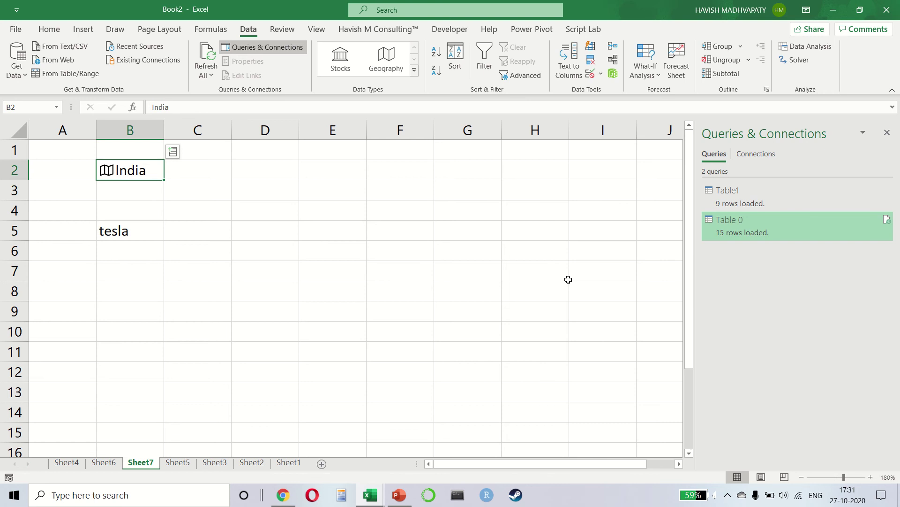
Link B5 as the stock TESLA, INC. (XNAS:TSLA) and widen column B
{"action": "left_click", "coordinate": [125, 229]}
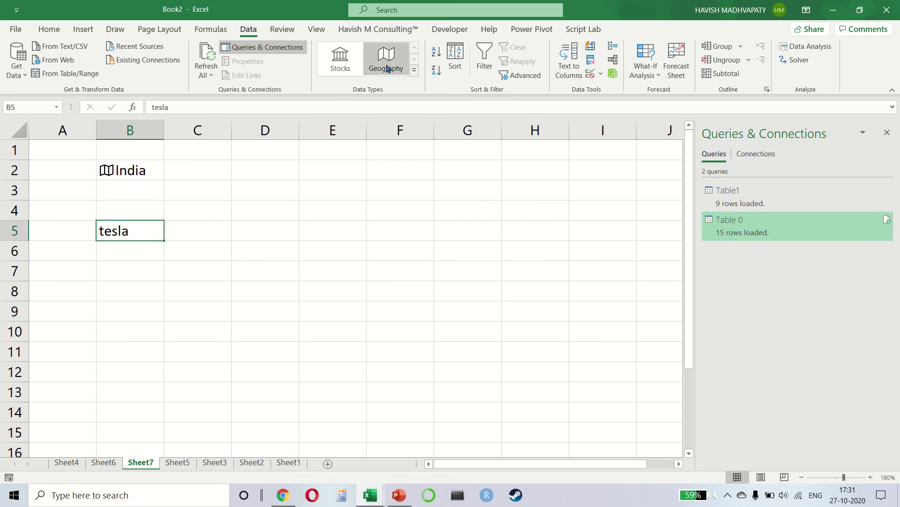
{"action": "left_click", "coordinate": [331, 65]}
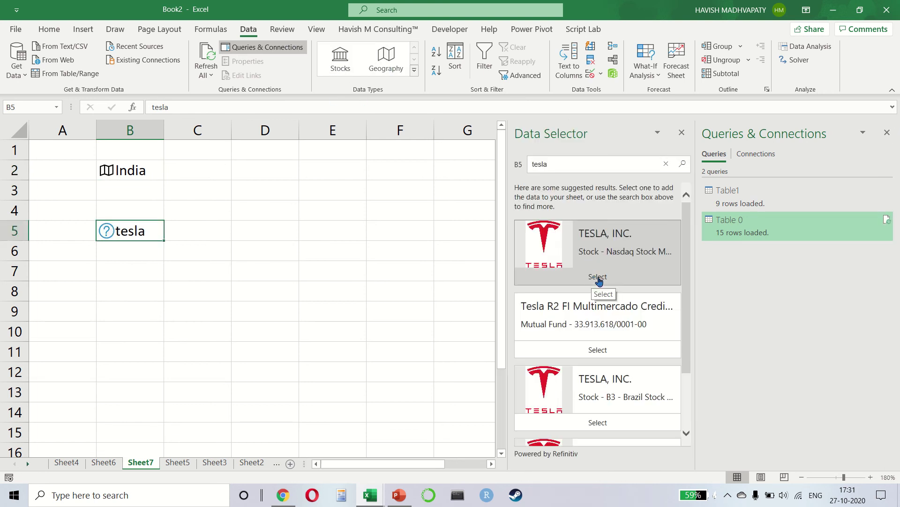
{"action": "left_click", "coordinate": [593, 277]}
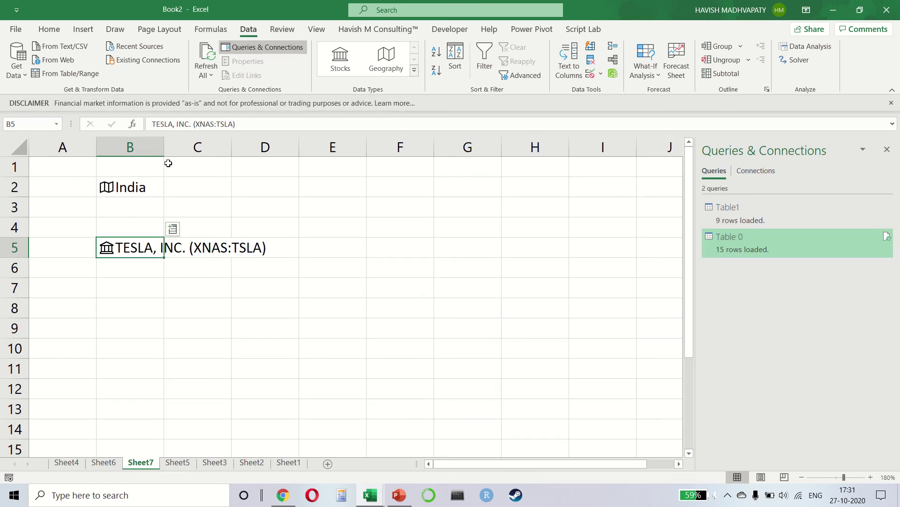
{"action": "left_click_drag", "start_coordinate": [164, 146], "coordinate": [296, 178]}
Enter =B2.gdp in D2 to show India's GDP, replacing the initial Population field
{"action": "left_click", "coordinate": [404, 192]}
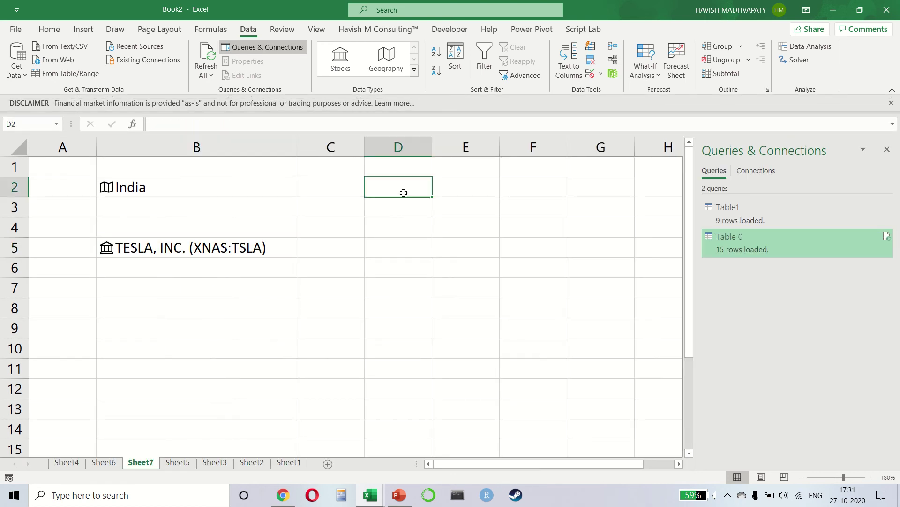
{"action": "type", "text": "="}
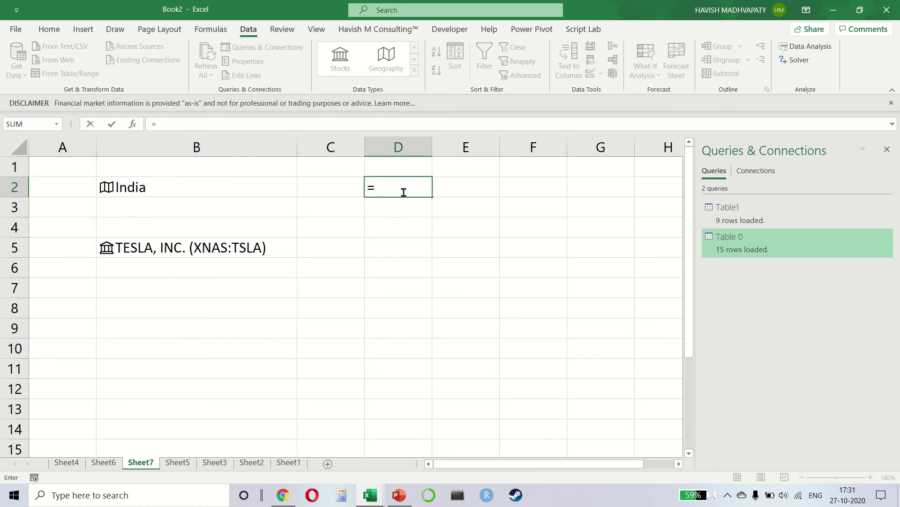
{"action": "key", "text": "Left"}
{"action": "key", "text": "Left"}
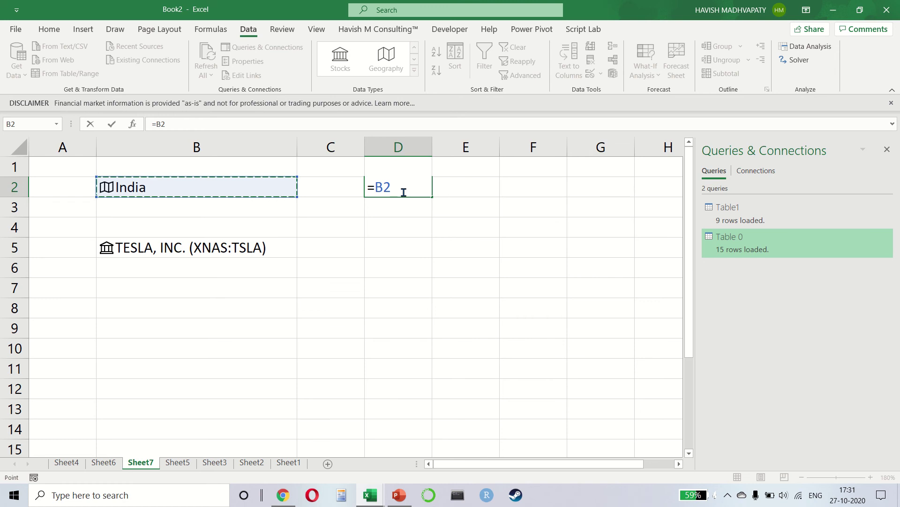
{"action": "type", "text": ".pop"}
{"action": "key", "text": "Return"}
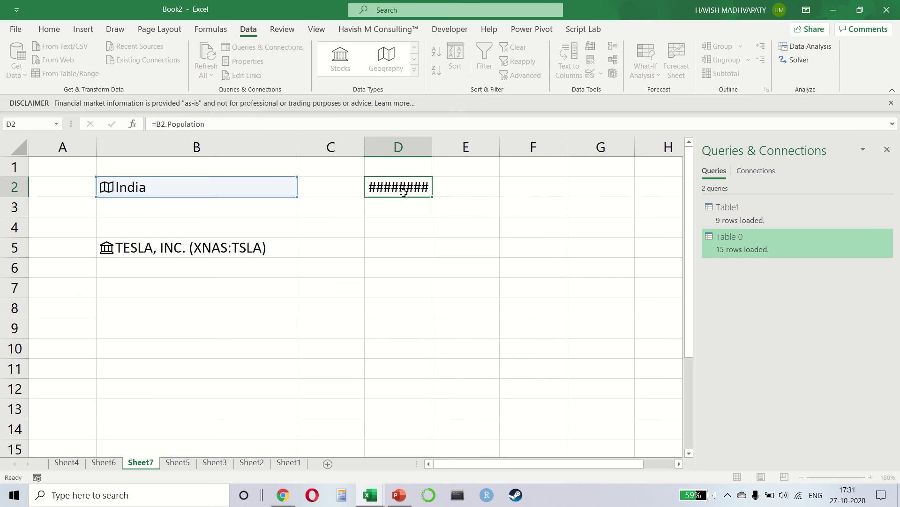
{"action": "key", "text": "Up"}
{"action": "key", "text": "F2"}
{"action": "double_click", "coordinate": [404, 188]}
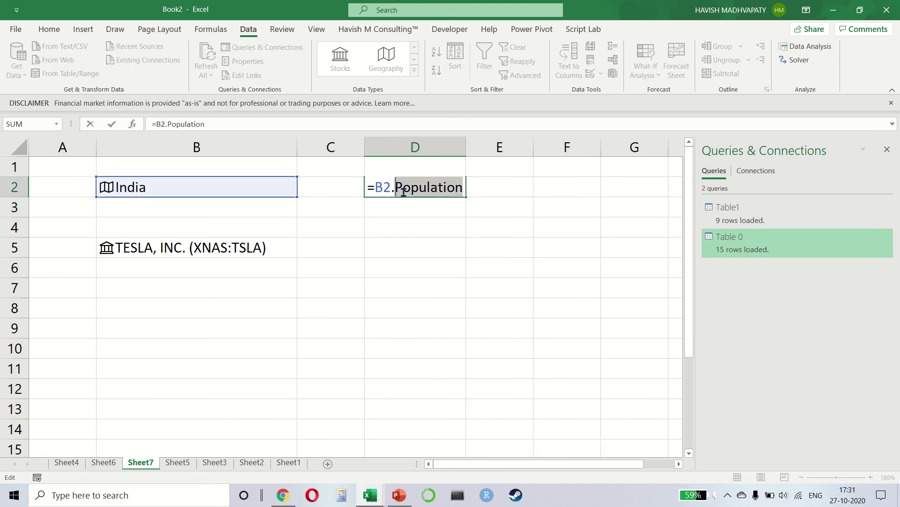
{"action": "type", "text": "gdp"}
{"action": "key", "text": "Return"}
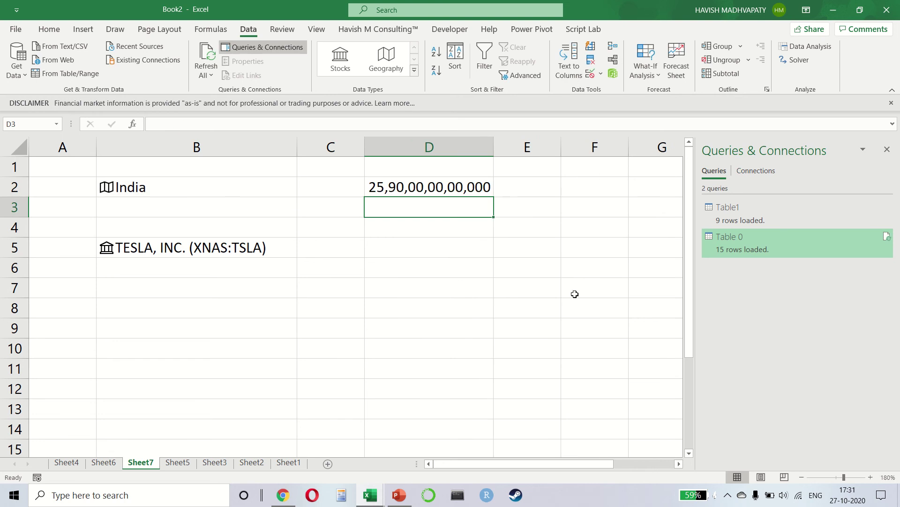
Enter =B5.Headquarters in D5 to show Tesla's headquarters address instead of the High price
{"action": "key", "text": "Down"}
{"action": "key", "text": "Down"}
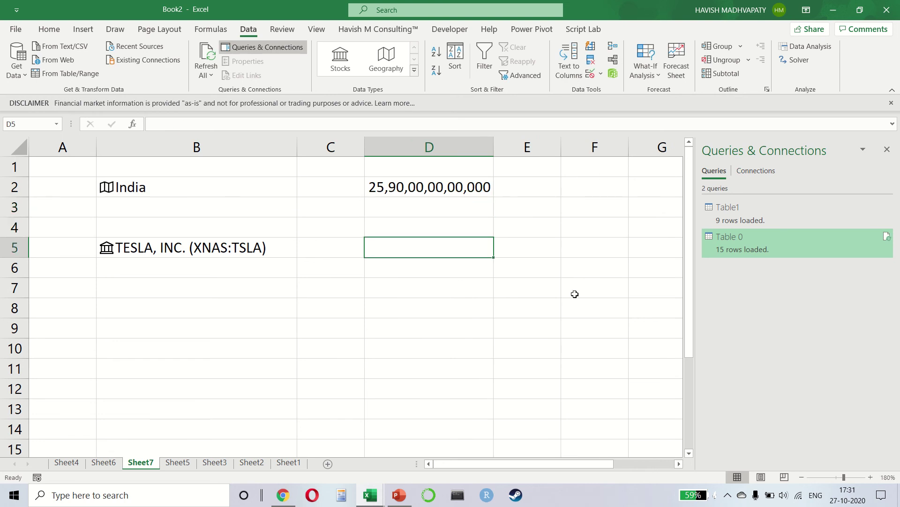
{"action": "type", "text": "="}
{"action": "key", "text": "Left"}
{"action": "key", "text": "Left"}
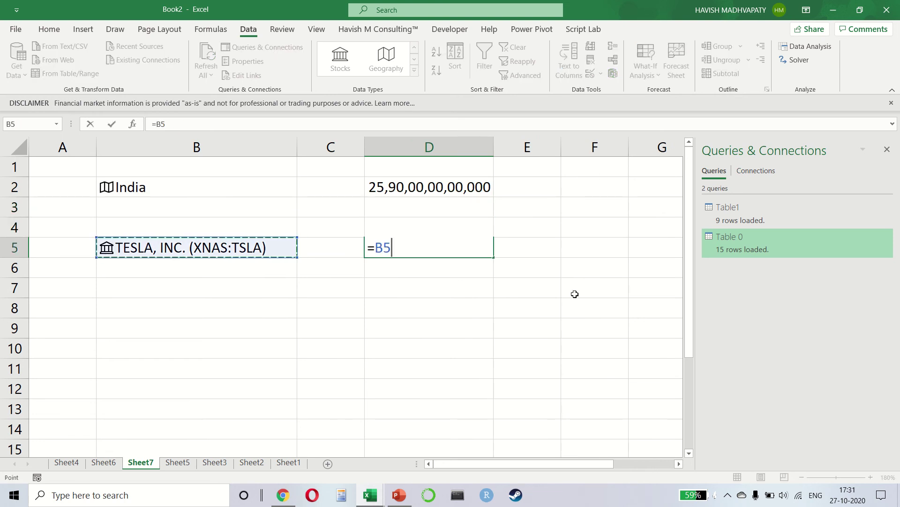
{"action": "type", "text": ".high"}
{"action": "key", "text": "Tab"}
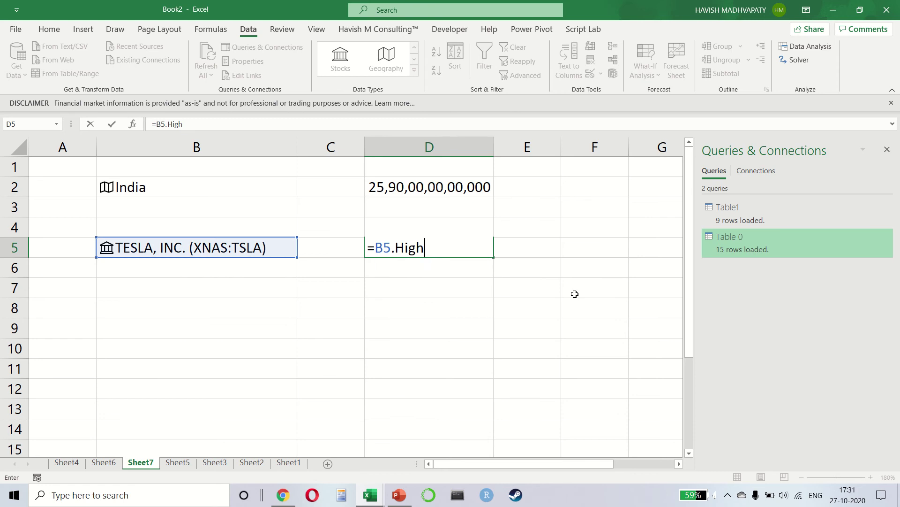
{"action": "key", "text": "Return"}
{"action": "key", "text": "Up"}
{"action": "key", "text": "F2"}
{"action": "key", "text": "ctrl+shift+Left"}
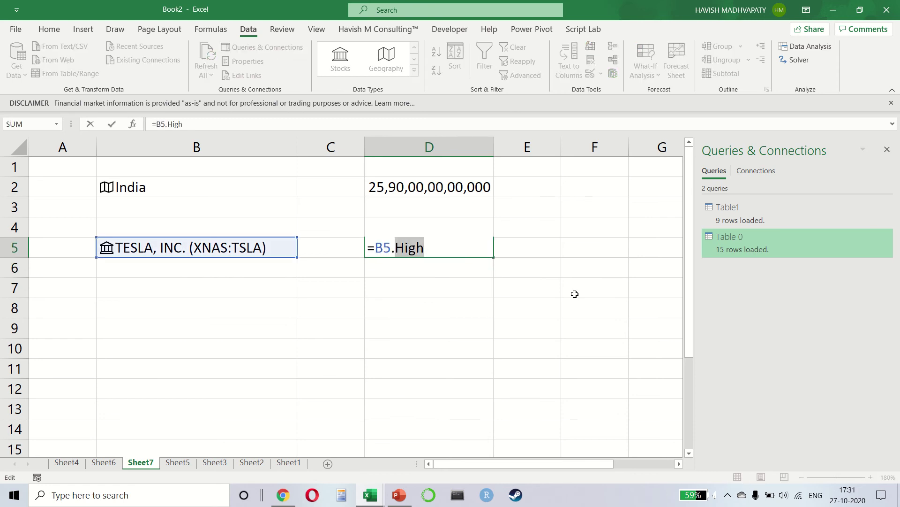
{"action": "key", "text": "BackSpace"}
{"action": "key", "text": "Down"}
{"action": "key", "text": "Down"}
{"action": "key", "text": "Down"}
{"action": "key", "text": "Down"}
{"action": "key", "text": "Down"}
{"action": "key", "text": "Down"}
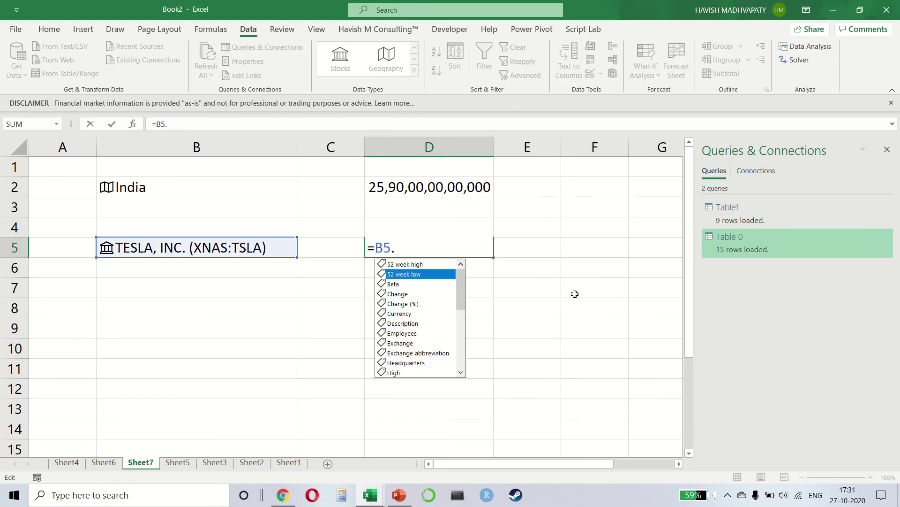
{"action": "key", "text": "Up"}
{"action": "key", "text": "Down"}
{"action": "key", "text": "Down"}
{"action": "key", "text": "Down"}
{"action": "key", "text": "Down"}
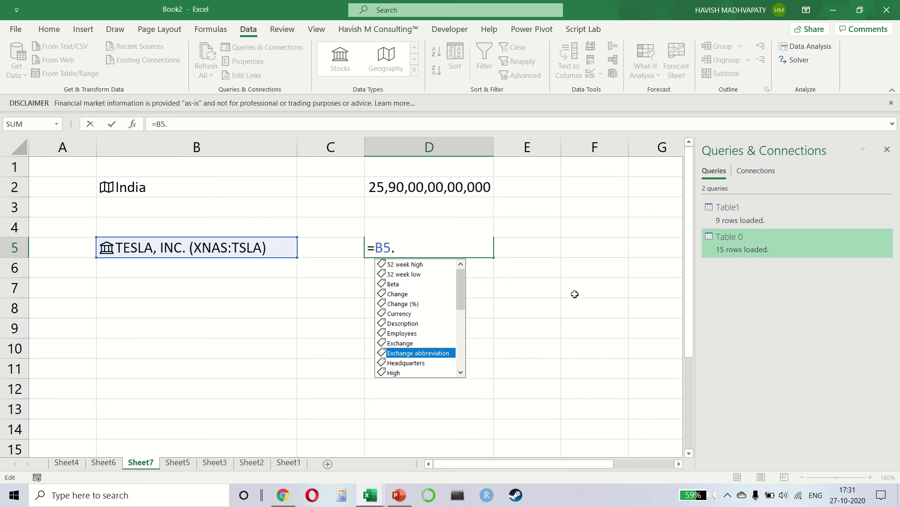
{"action": "key", "text": "Down"}
{"action": "key", "text": "Tab"}
{"action": "key", "text": "Return"}
{"action": "key", "text": "Up"}
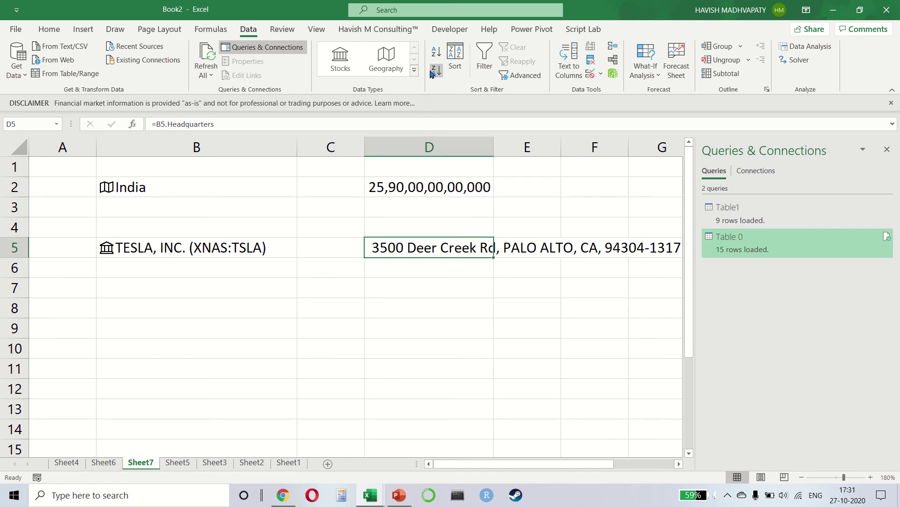
Check Home's Sort & Filter options, then add a blank Sheet8 after Sheet7
{"action": "left_click", "coordinate": [49, 29]}
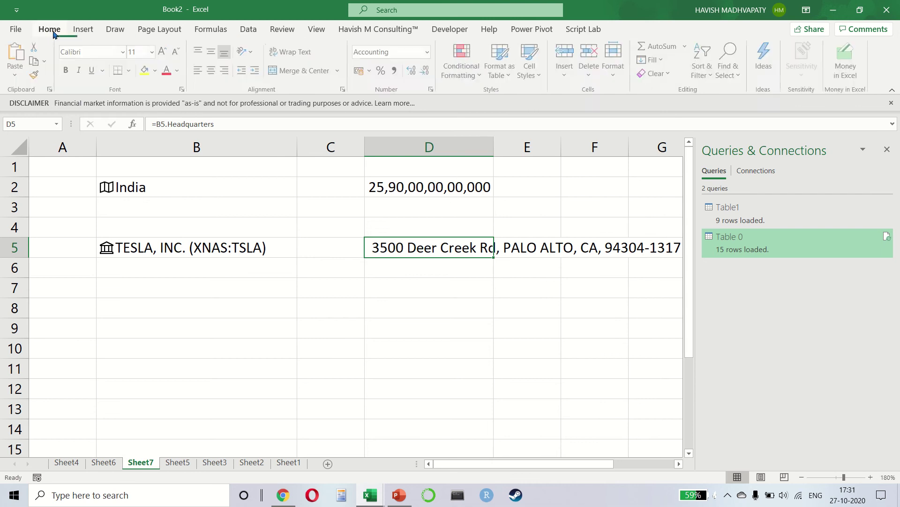
{"action": "left_click", "coordinate": [704, 68]}
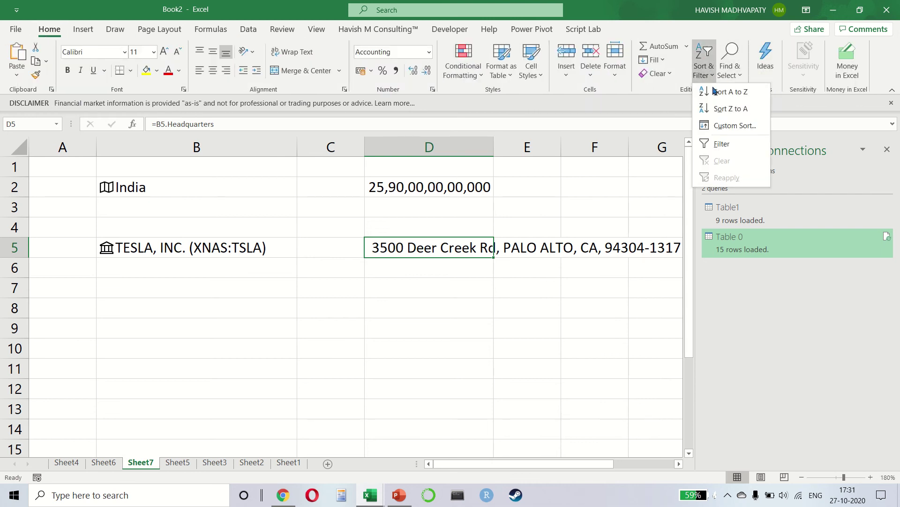
{"action": "left_click", "coordinate": [247, 29]}
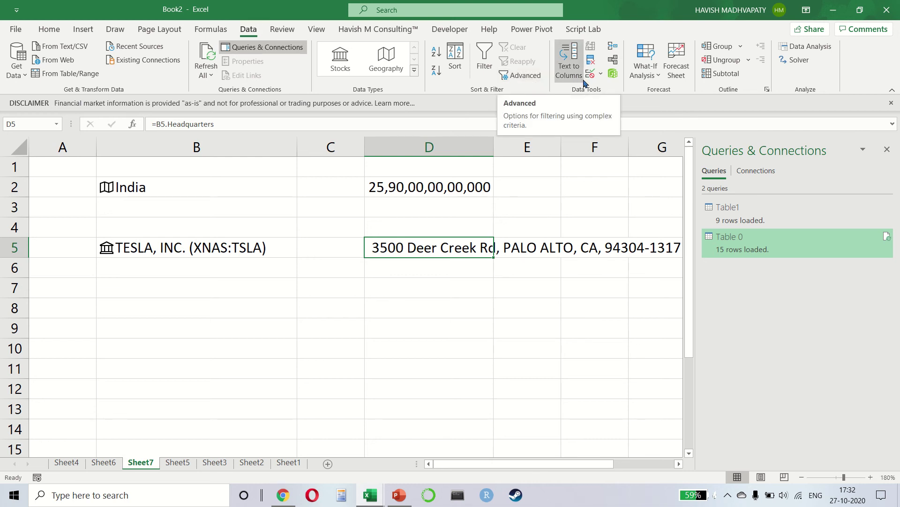
{"action": "left_click", "coordinate": [328, 463]}
{"action": "left_click", "coordinate": [104, 175]}
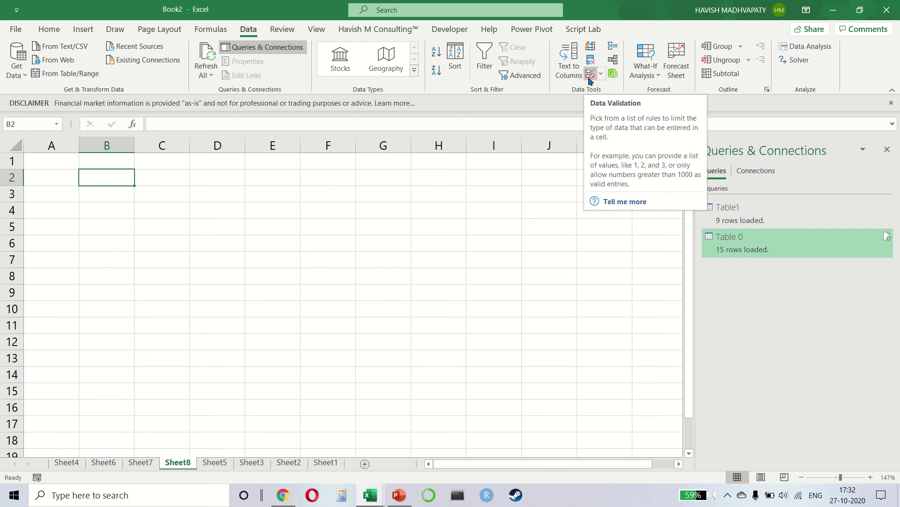
{"action": "left_click", "coordinate": [590, 79]}
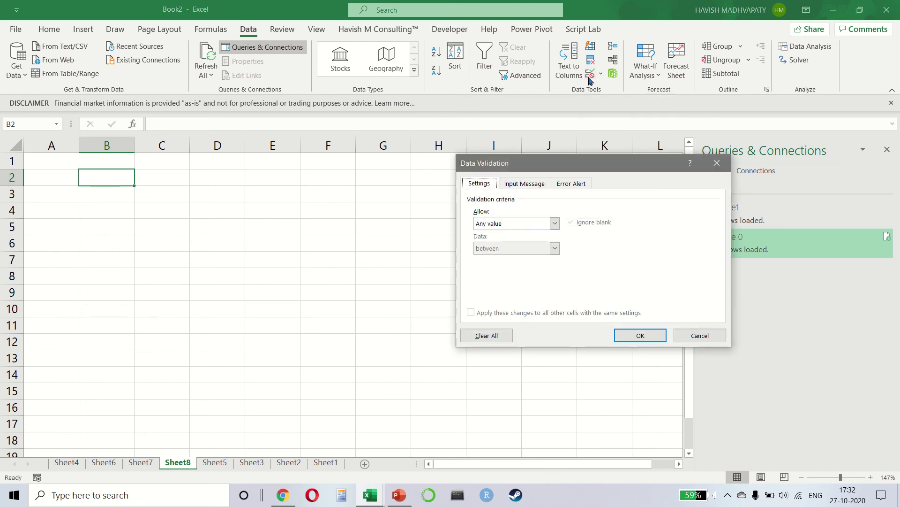
{"action": "left_click", "coordinate": [530, 225]}
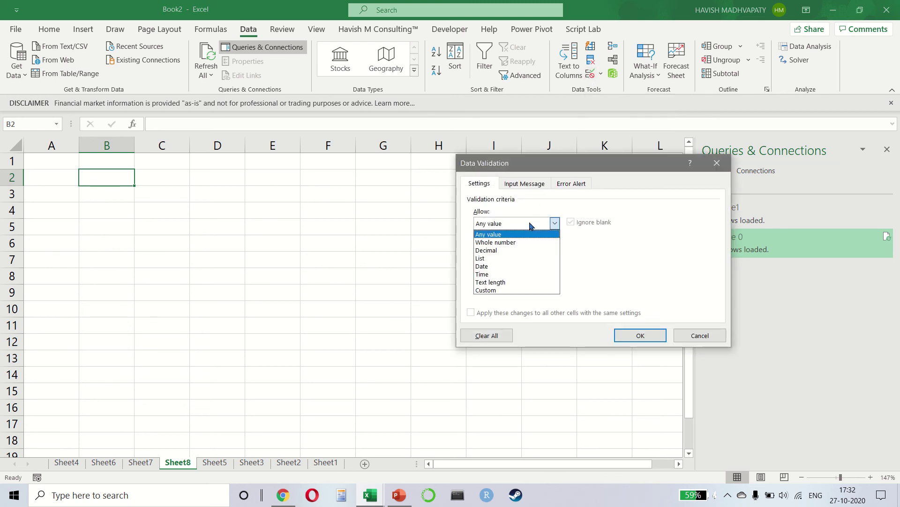
{"action": "left_click", "coordinate": [514, 243]}
{"action": "type", "text": "10"}
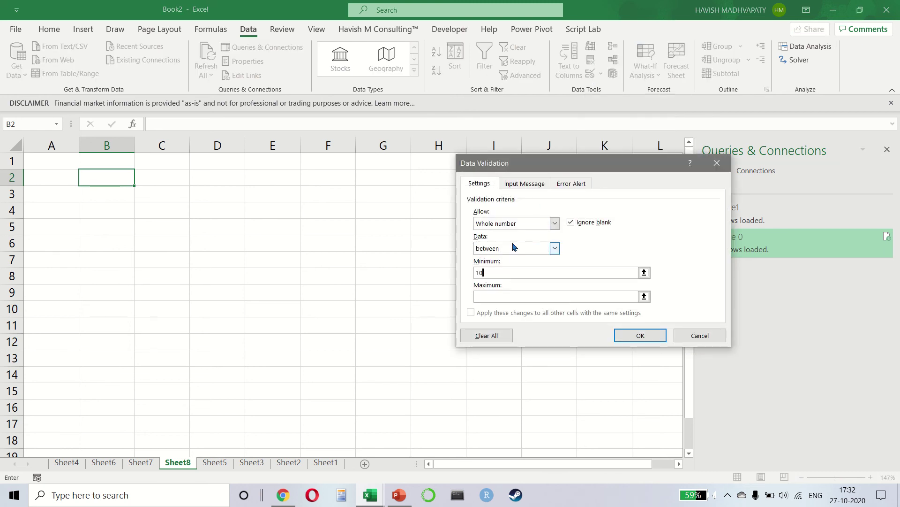
{"action": "key", "text": "Tab"}
{"action": "type", "text": "20"}
{"action": "key", "text": "Return"}
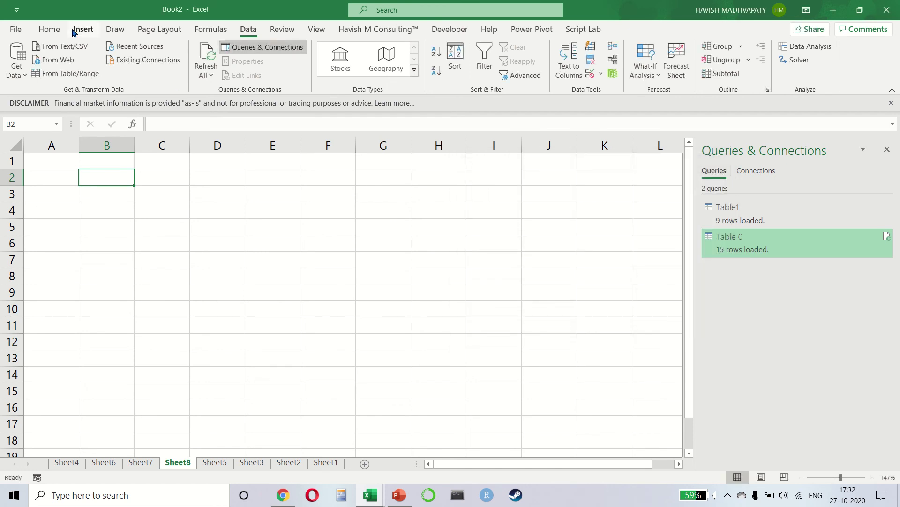
{"action": "left_click", "coordinate": [50, 29]}
{"action": "left_click", "coordinate": [148, 73]}
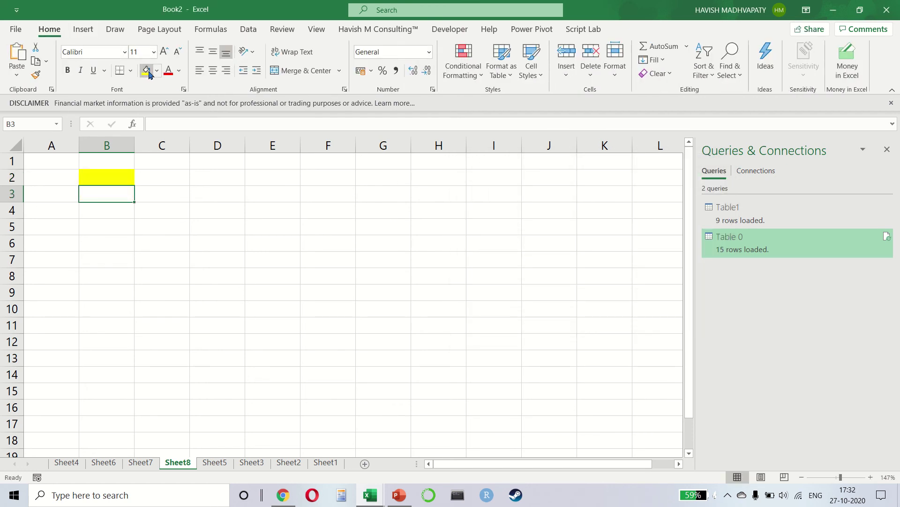
{"action": "type", "text": "14"}
{"action": "key", "text": "Return"}
{"action": "key", "text": "Down"}
{"action": "key", "text": "Up"}
{"action": "key", "text": "Up"}
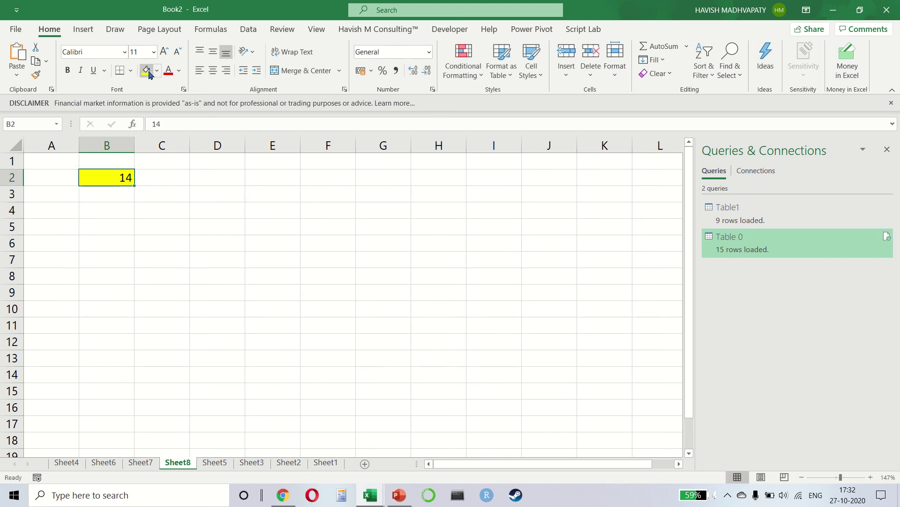
{"action": "type", "text": "5"}
{"action": "key", "text": "Return"}
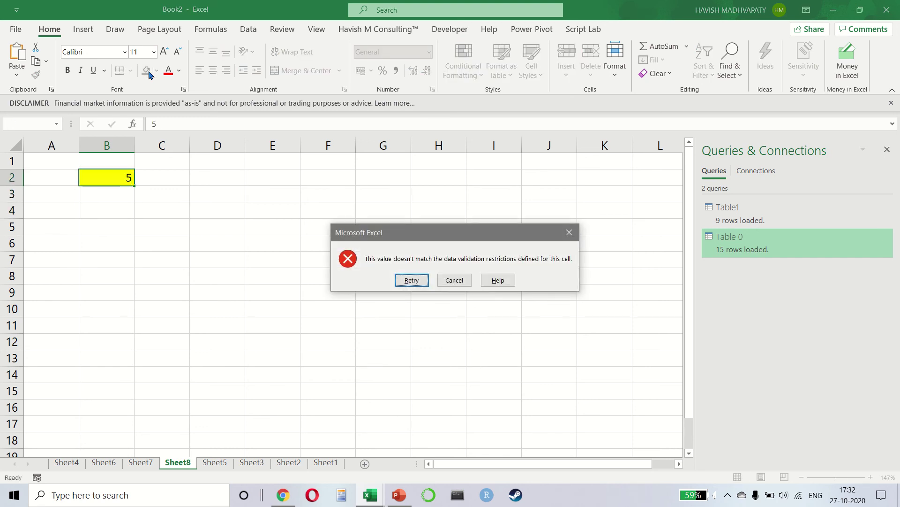
{"action": "key", "text": "Escape"}
{"action": "type", "text": "25"}
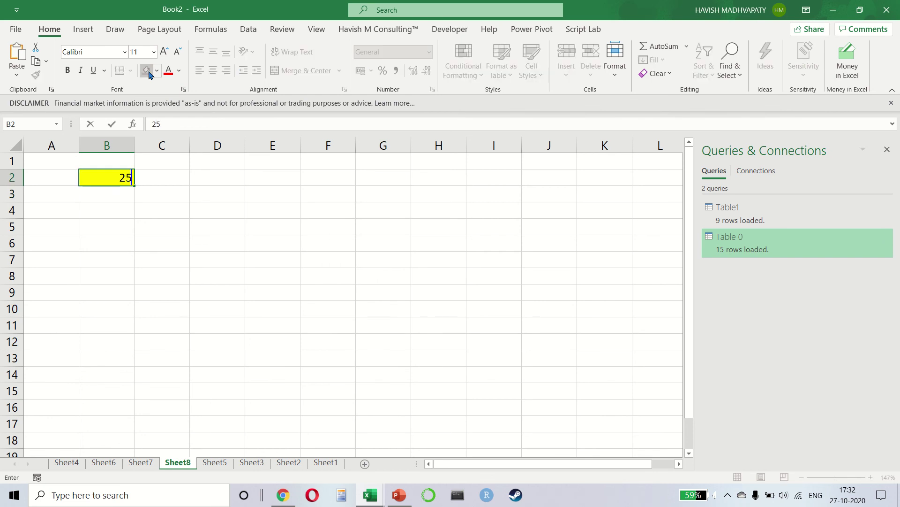
{"action": "key", "text": "Return"}
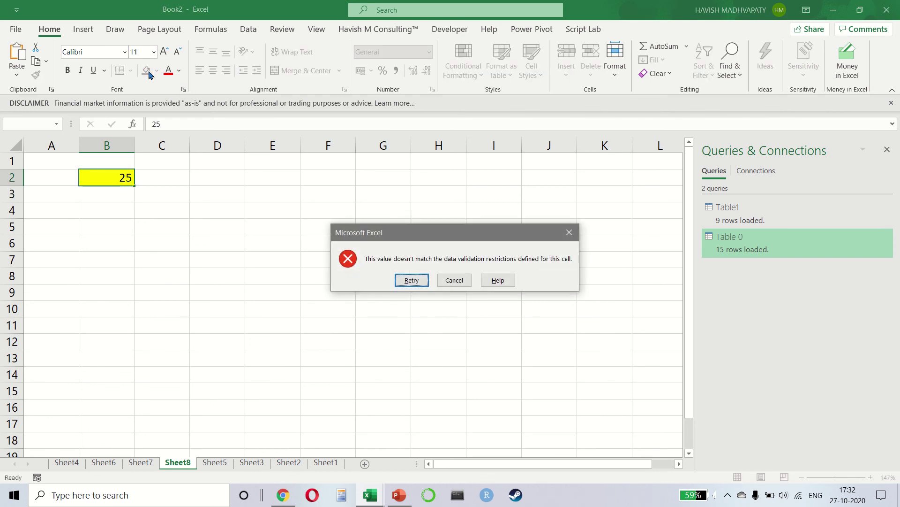
{"action": "key", "text": "Escape"}
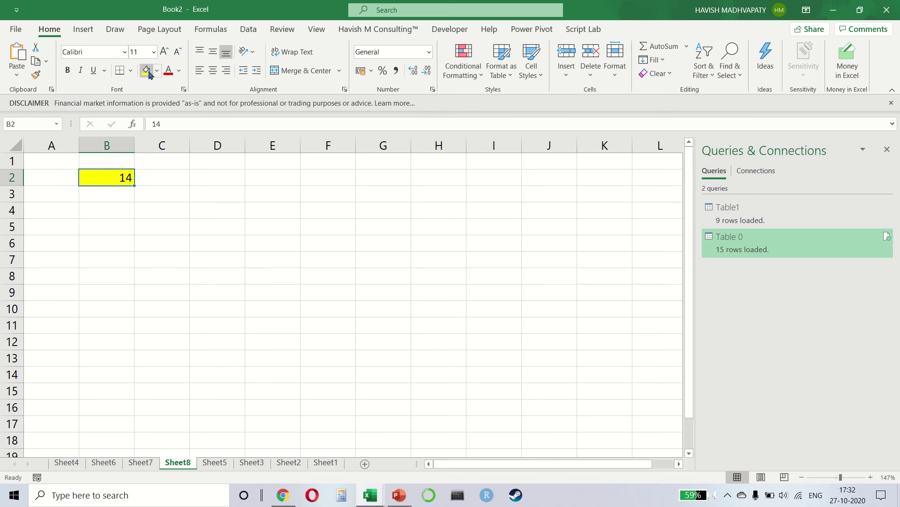
{"action": "key", "text": "Right"}
{"action": "key", "text": "Right"}
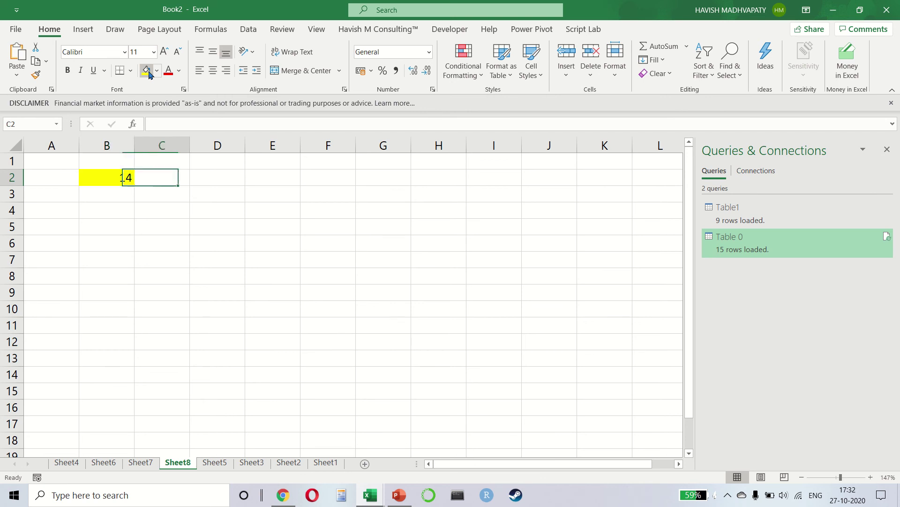
Give D2 a List data validation with source NORTH, SOUTH, WEST
{"action": "left_click", "coordinate": [248, 29]}
{"action": "left_click", "coordinate": [591, 76]}
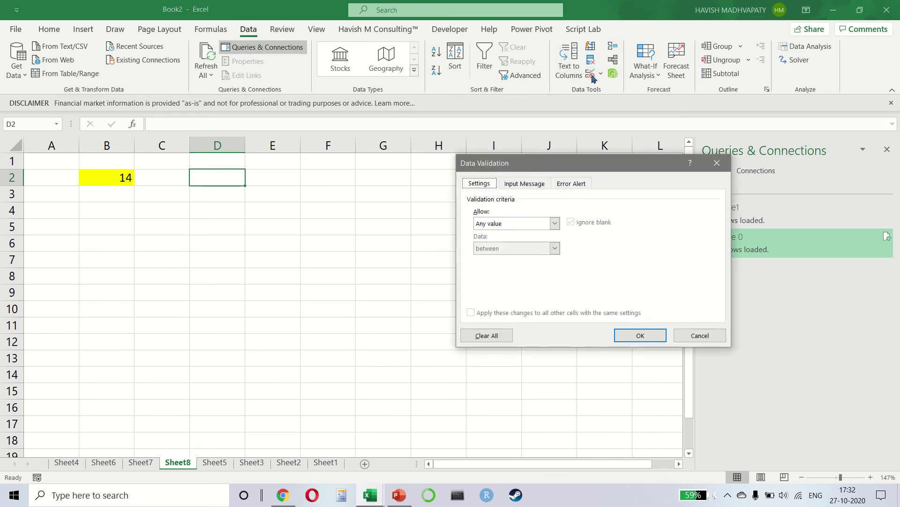
{"action": "left_click", "coordinate": [502, 224]}
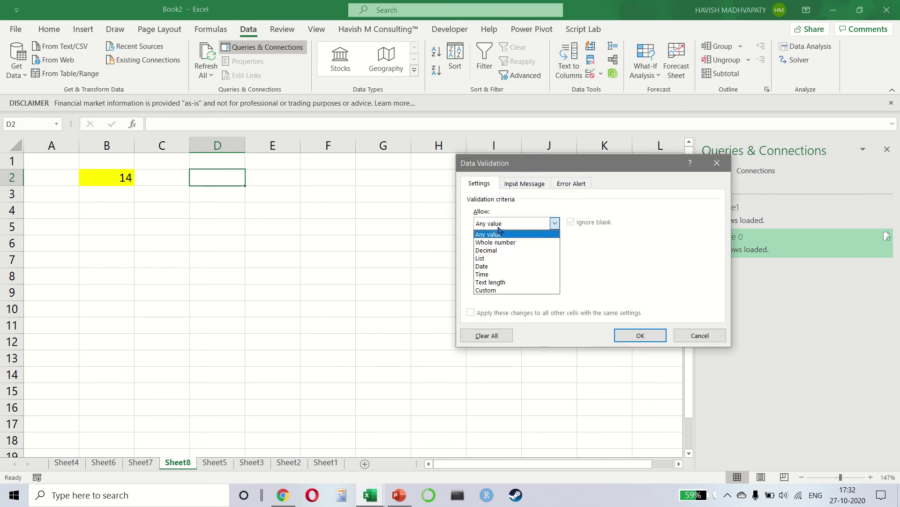
{"action": "left_click", "coordinate": [490, 258]}
{"action": "left_click", "coordinate": [491, 272]}
{"action": "type", "text": "north"}
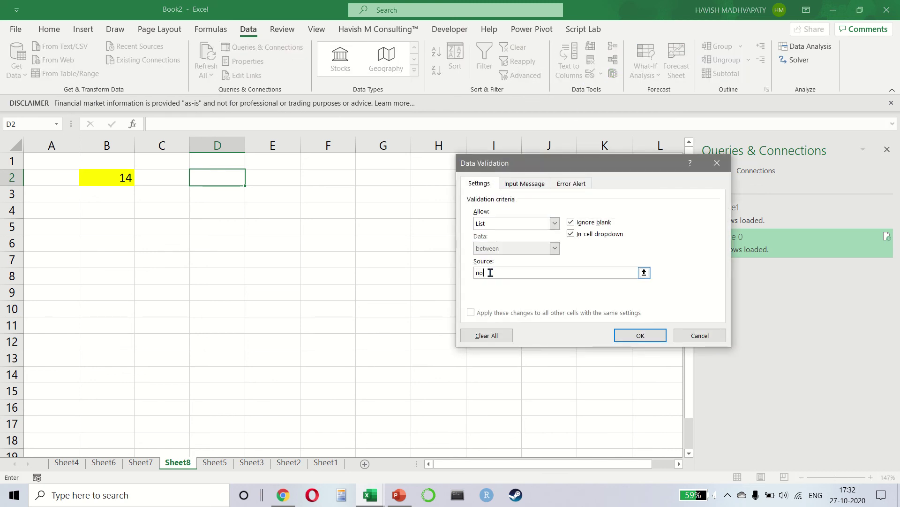
{"action": "key", "text": "Caps_Lock"}
{"action": "key", "text": "shift+Left"}
{"action": "key", "text": "shift+Left"}
{"action": "key", "text": "BackSpace"}
{"action": "key", "text": "BackSpace"}
{"action": "key", "text": "BackSpace"}
{"action": "key", "text": "BackSpace"}
{"action": "key", "text": "BackSpace"}
{"action": "key", "text": "BackSpace"}
{"action": "key", "text": "BackSpace"}
{"action": "key", "text": "BackSpace"}
{"action": "key", "text": "BackSpace"}
{"action": "key", "text": "BackSpace"}
{"action": "key", "text": "BackSpace"}
{"action": "key", "text": "BackSpace"}
{"action": "key", "text": "BackSpace"}
{"action": "key", "text": "BackSpace"}
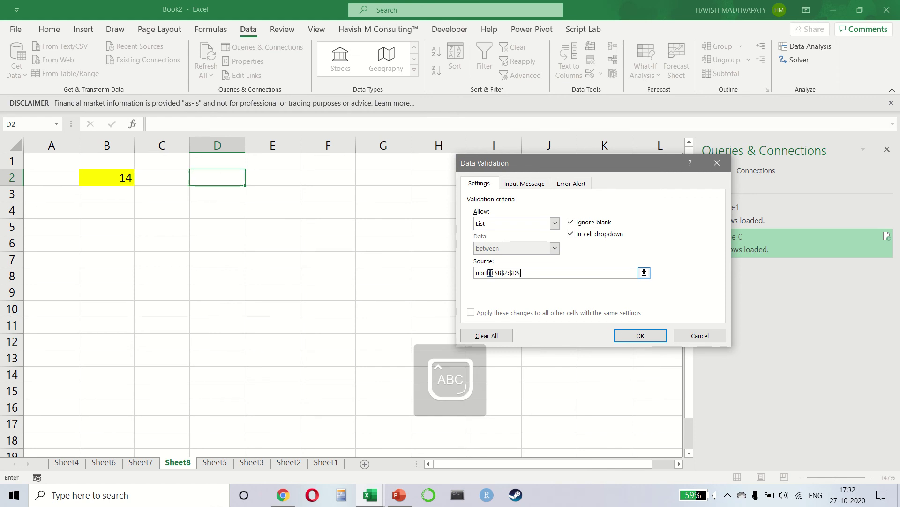
{"action": "type", "text": "NORTH"}
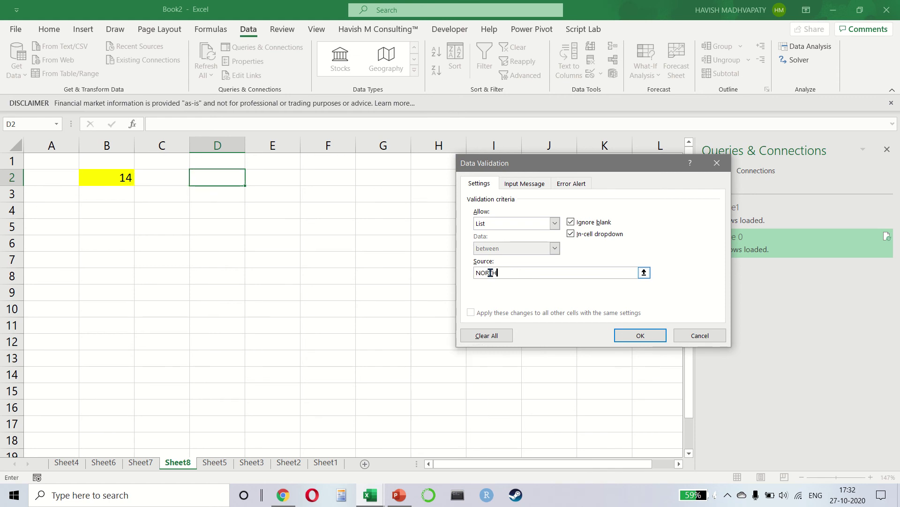
{"action": "type", "text": ", SOUTH"}
{"action": "key", "text": "BackSpace"}
{"action": "key", "text": "BackSpace"}
{"action": "key", "text": "BackSpace"}
{"action": "type", "text": "UTH, EAST"}
{"action": "key", "text": "Return"}
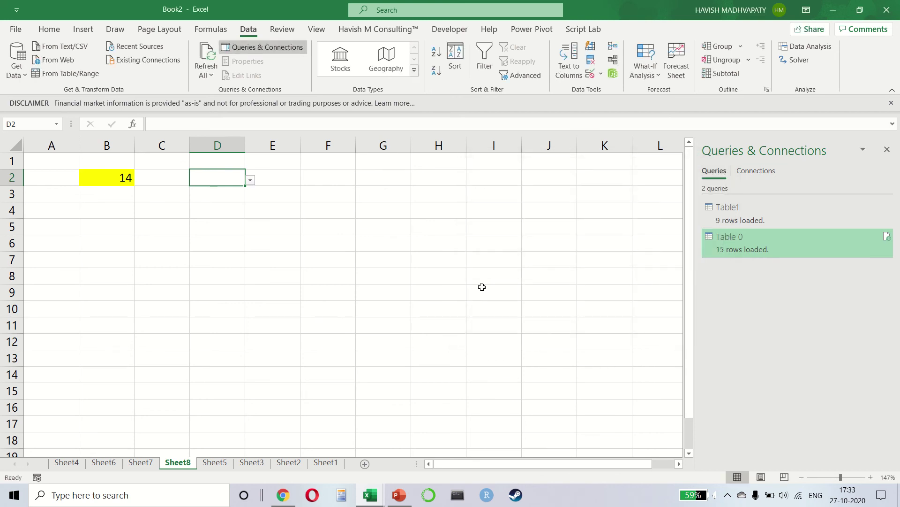
Browse D2's region dropdown, widen column D, and confirm SOUTHWEST is rejected
{"action": "key", "text": "alt+Down"}
{"action": "key", "text": "Down"}
{"action": "key", "text": "Down"}
{"action": "key", "text": "Up"}
{"action": "key", "text": "Down"}
{"action": "key", "text": "Up"}
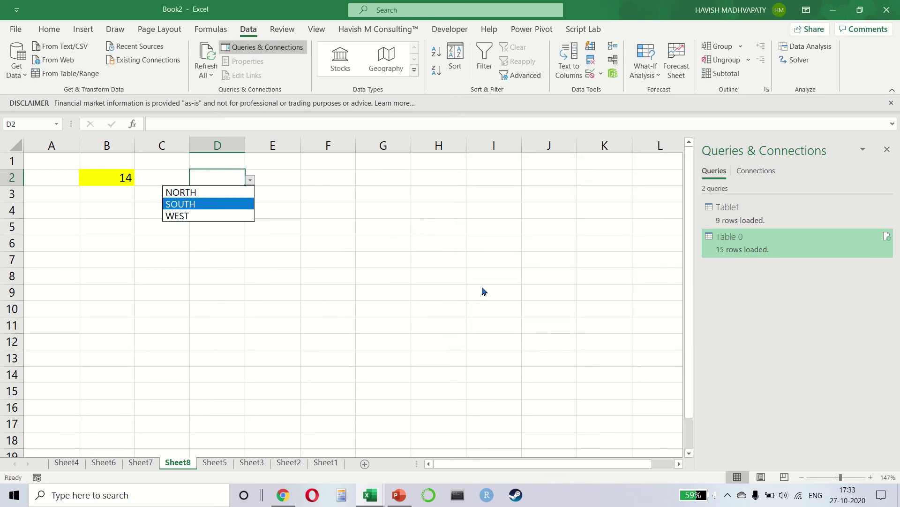
{"action": "key", "text": "Up"}
{"action": "key", "text": "Escape"}
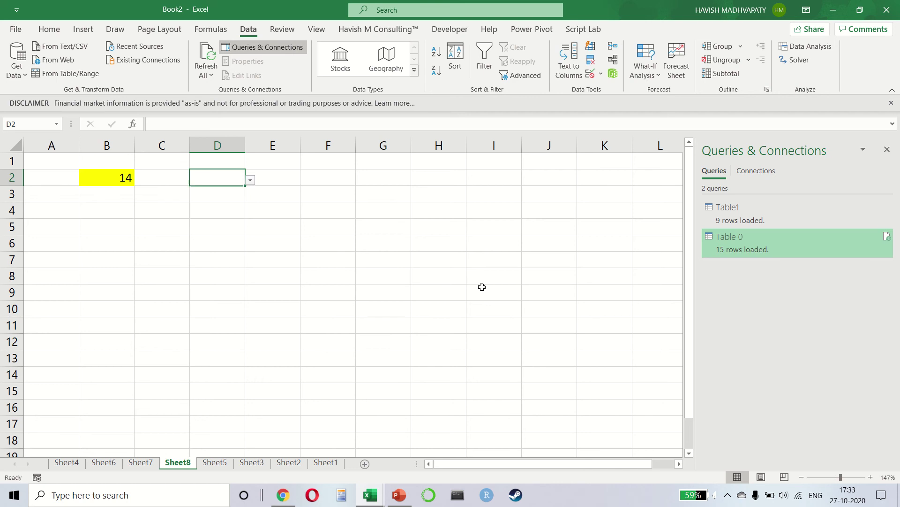
{"action": "left_click_drag", "start_coordinate": [244, 144], "coordinate": [332, 147]}
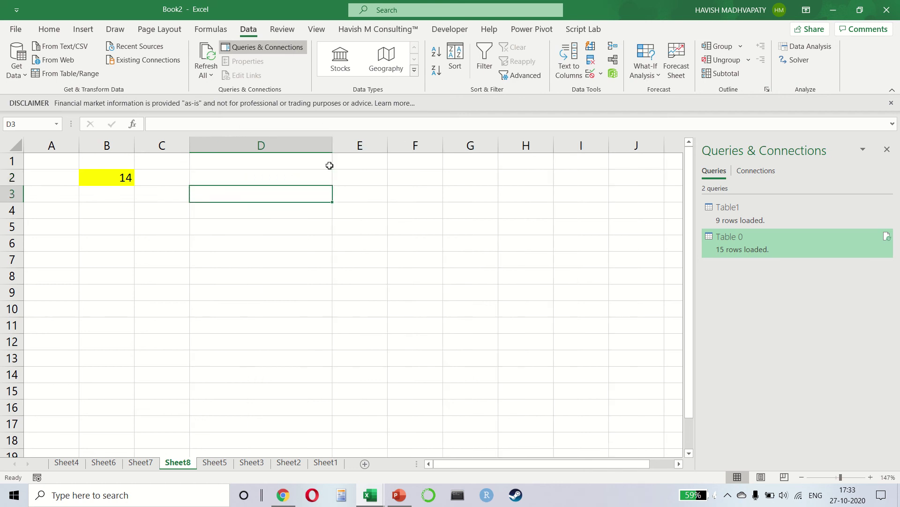
{"action": "type", "text": "SOUTHWEST"}
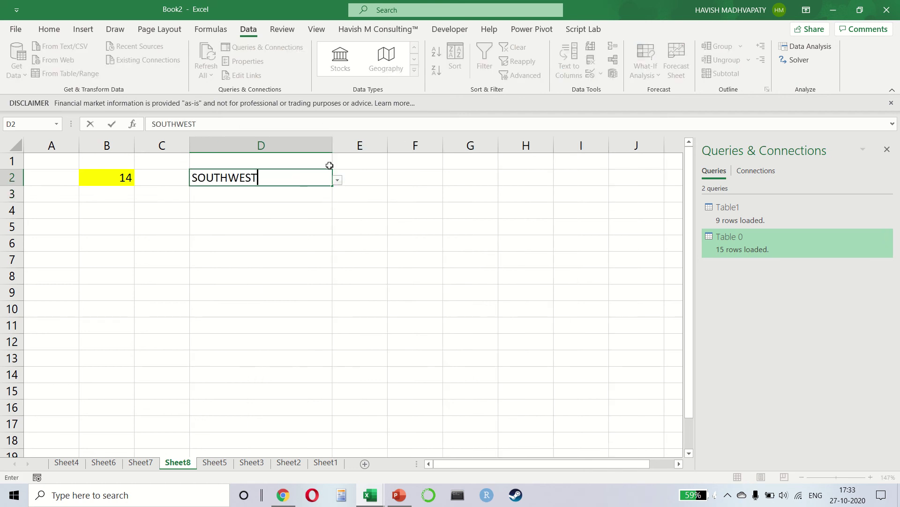
{"action": "key", "text": "Return"}
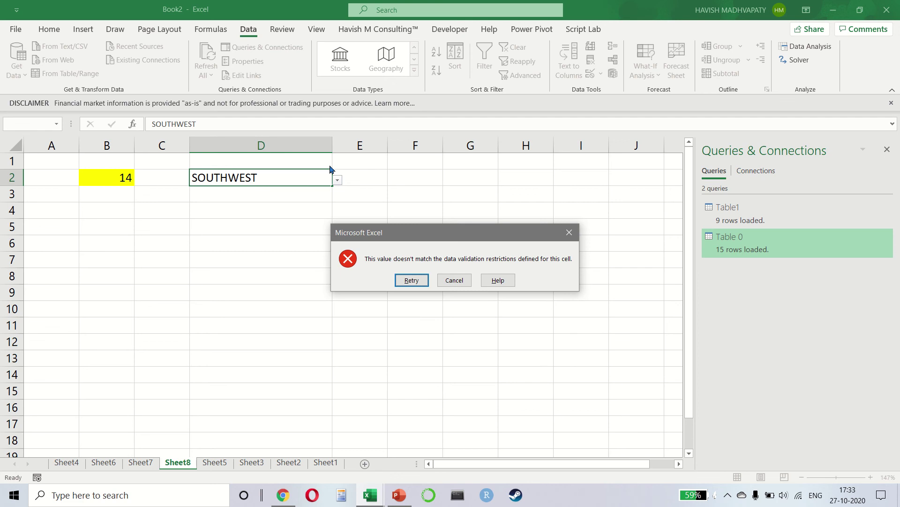
{"action": "key", "text": "Escape"}
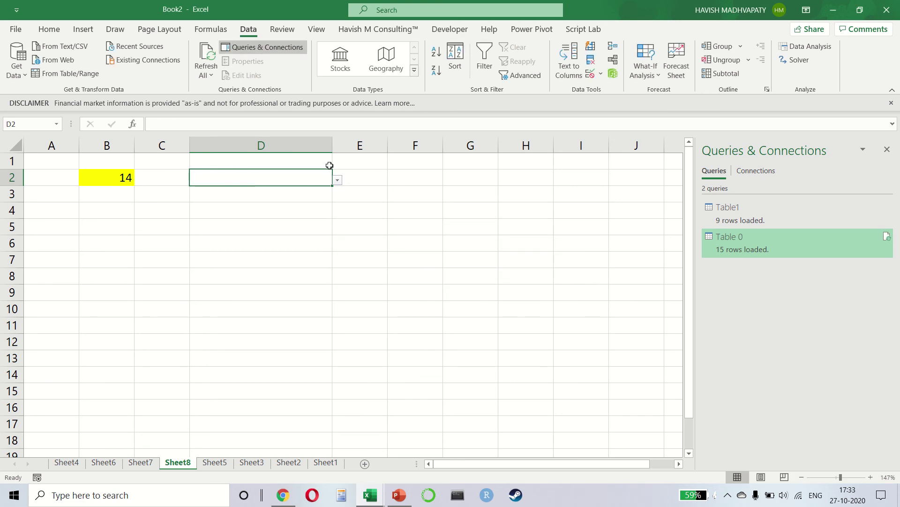
{"action": "left_click", "coordinate": [590, 75]}
{"action": "left_click", "coordinate": [527, 221]}
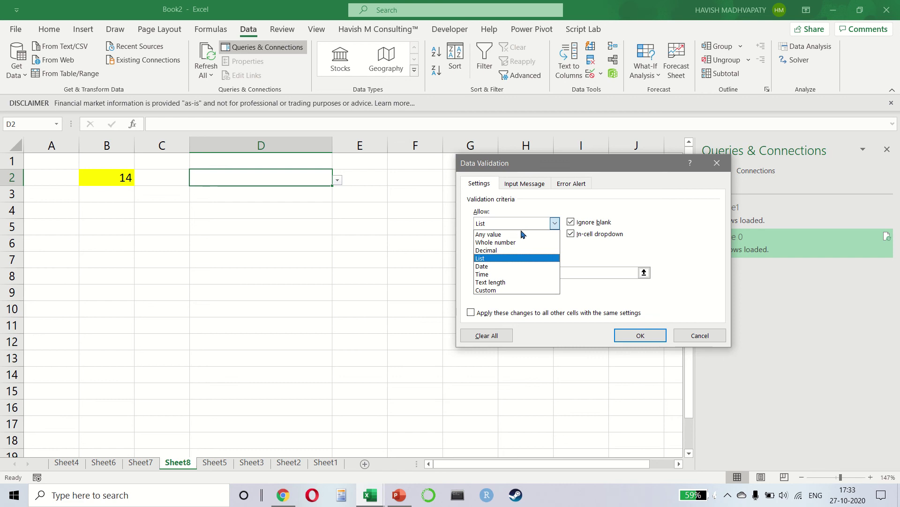
{"action": "left_click", "coordinate": [509, 290]}
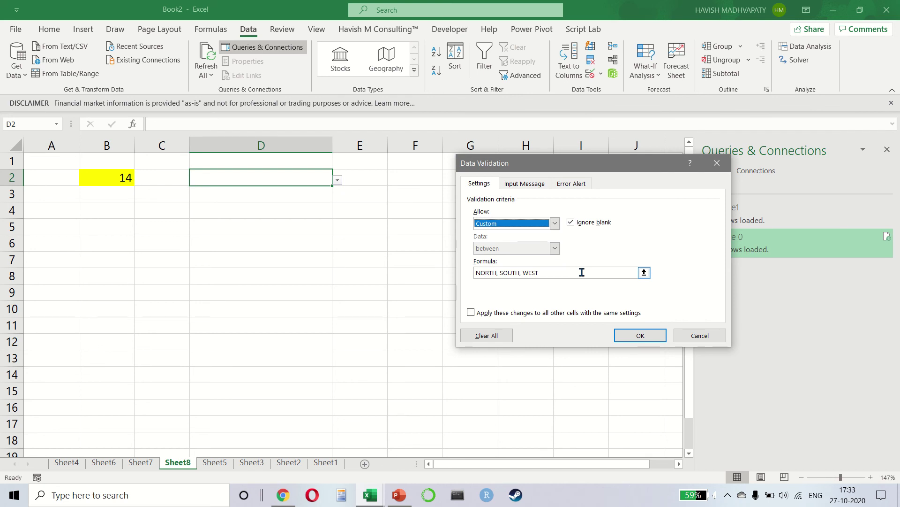
{"action": "key", "text": "Return"}
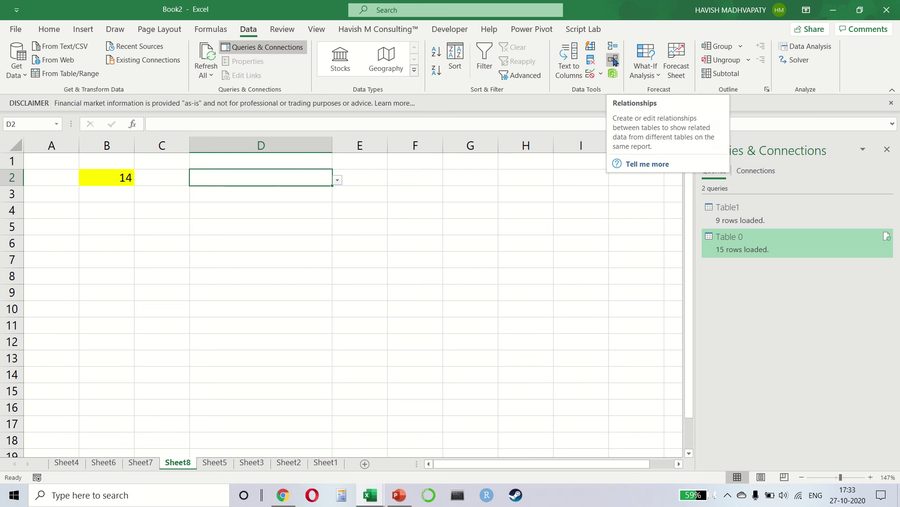
{"action": "left_click", "coordinate": [615, 62]}
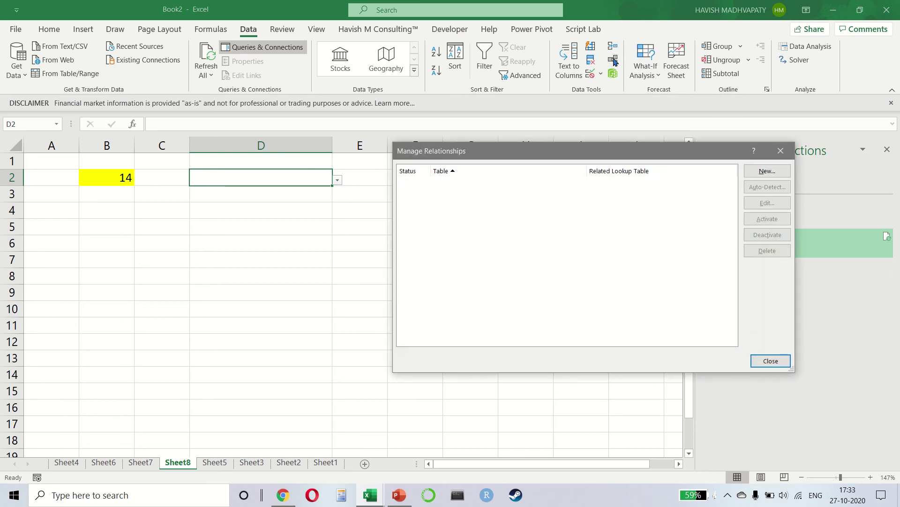
{"action": "left_click", "coordinate": [781, 150]}
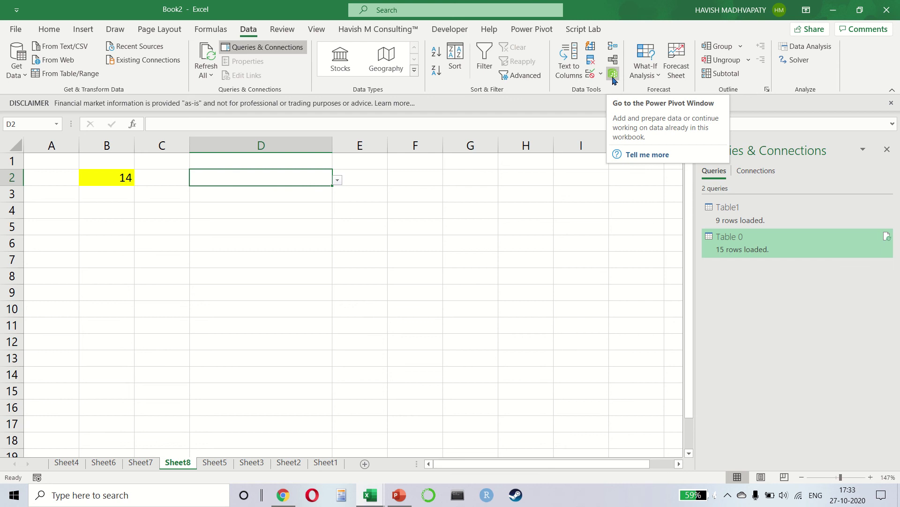
{"action": "left_click", "coordinate": [536, 31]}
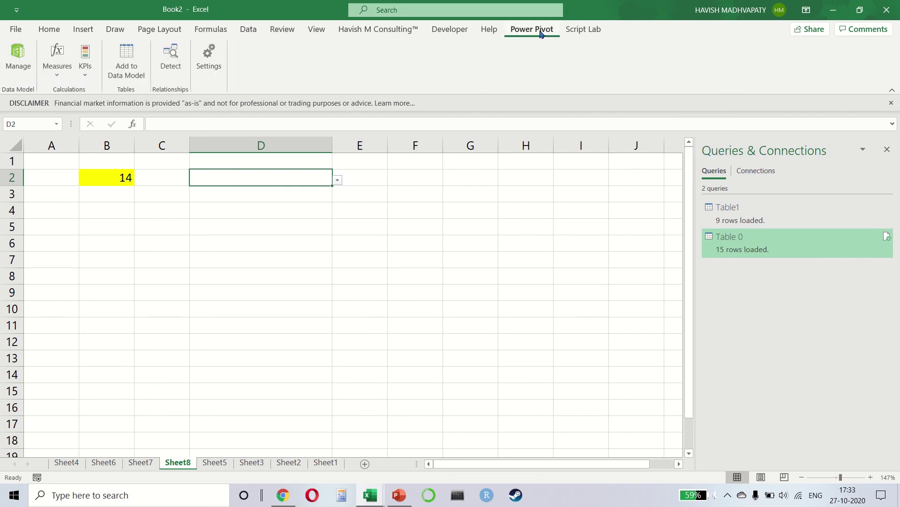
{"action": "left_click", "coordinate": [250, 32]}
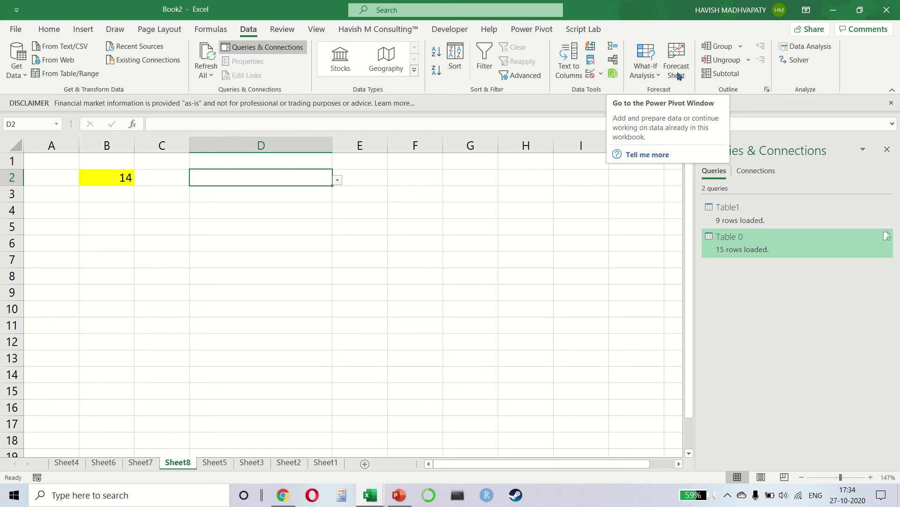
{"action": "left_click", "coordinate": [655, 74]}
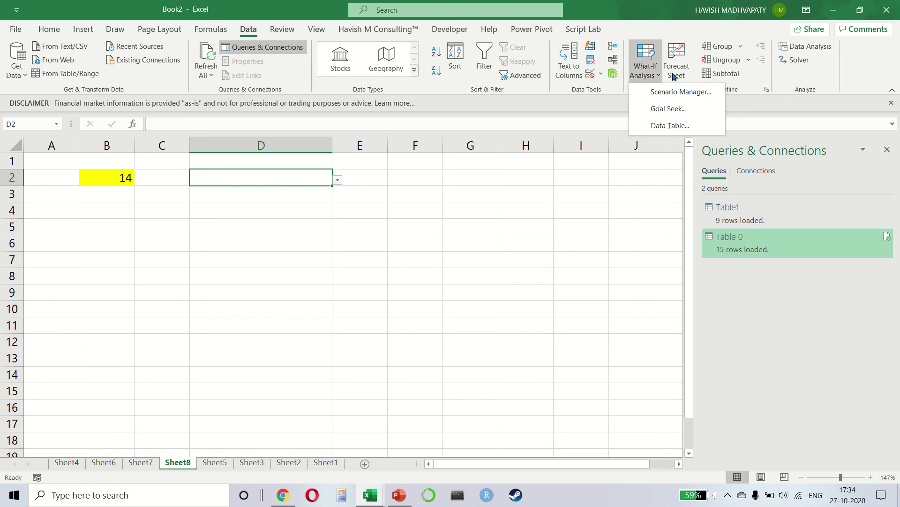
{"action": "left_click", "coordinate": [657, 32]}
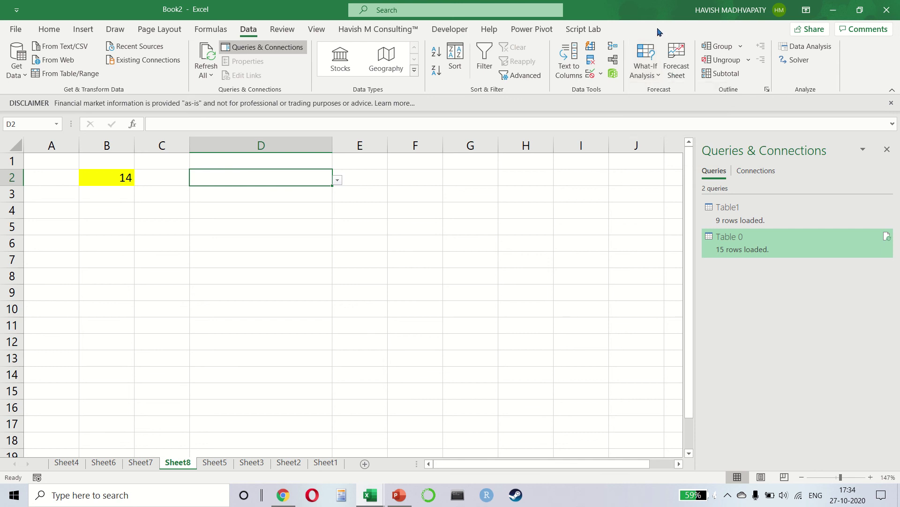
In SuperStore, create the Row ID forecast through 30-12-2017 on Sheet3, then return to DND
{"action": "key", "text": "alt+Tab"}
{"action": "key", "text": "Tab"}
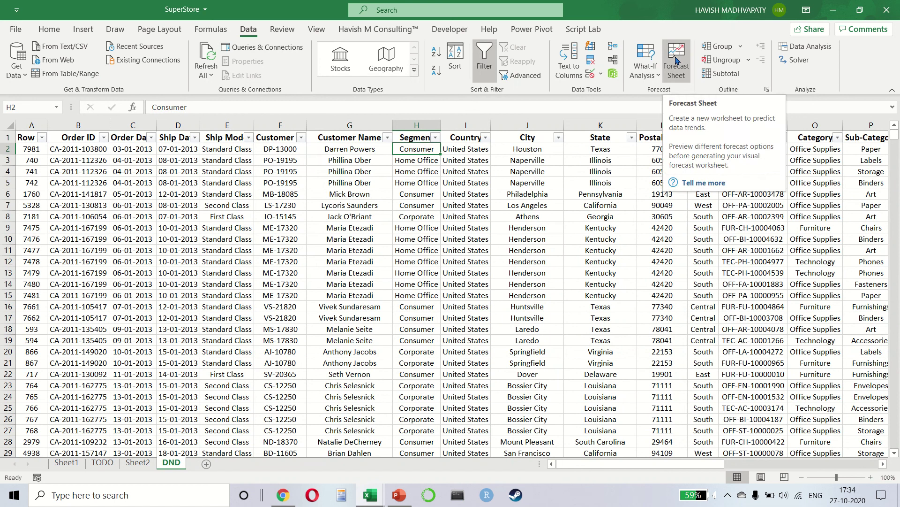
{"action": "key", "text": "Home"}
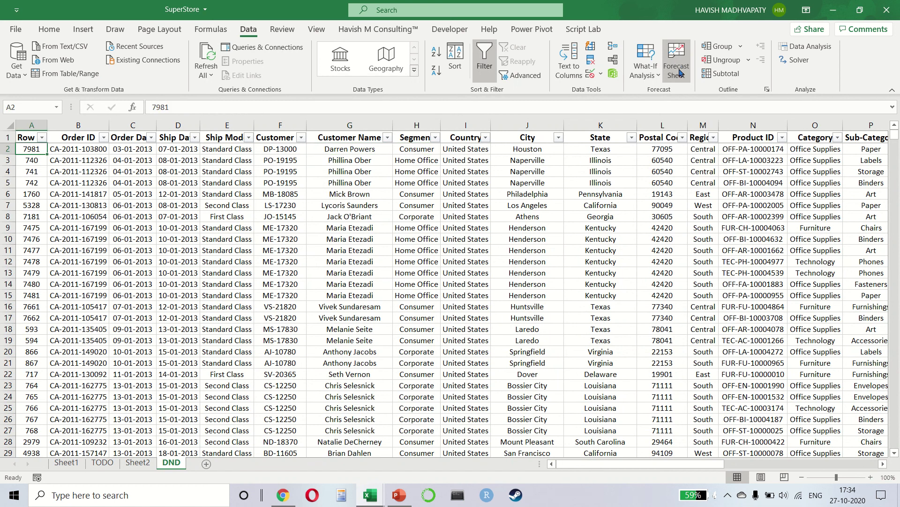
{"action": "left_click", "coordinate": [680, 68]}
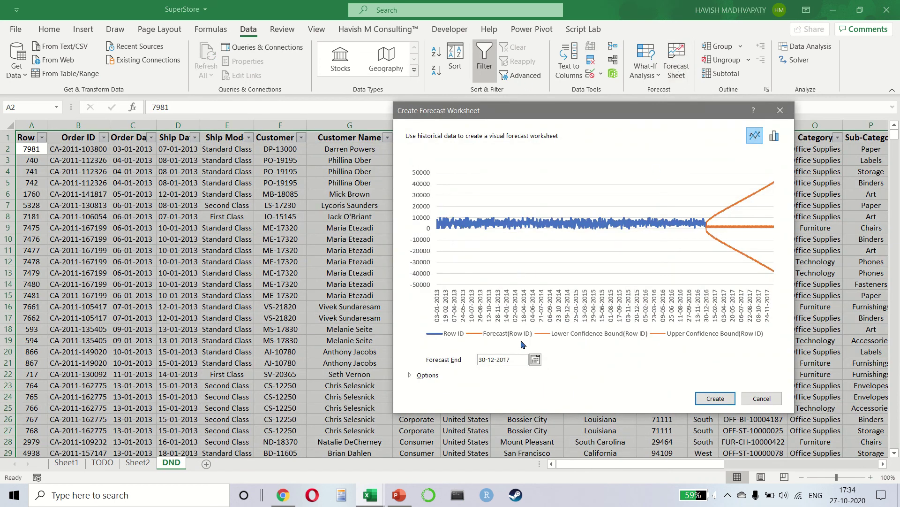
{"action": "left_click", "coordinate": [413, 375]}
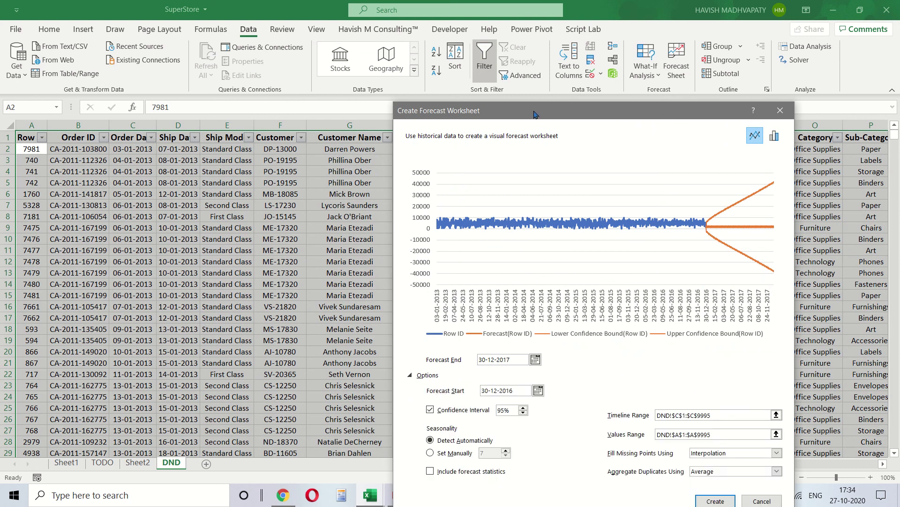
{"action": "left_click_drag", "start_coordinate": [535, 110], "coordinate": [470, 52]}
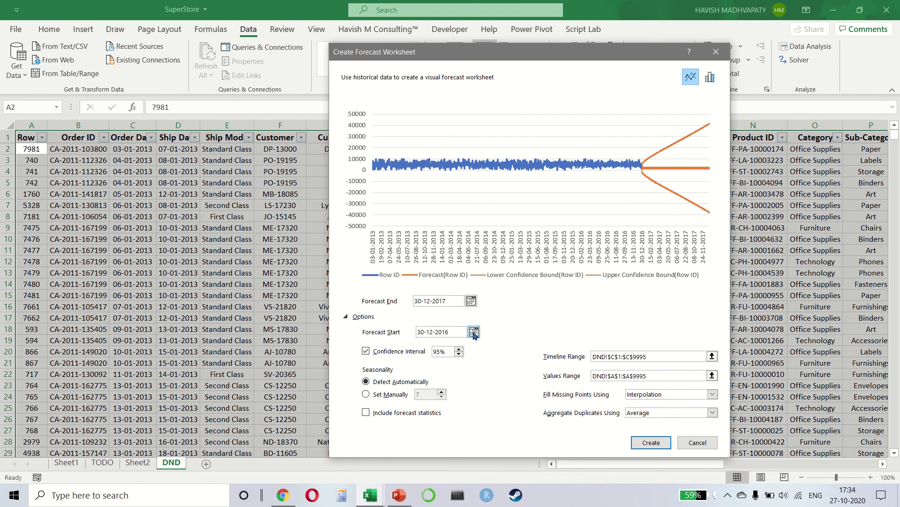
{"action": "left_click", "coordinate": [663, 444]}
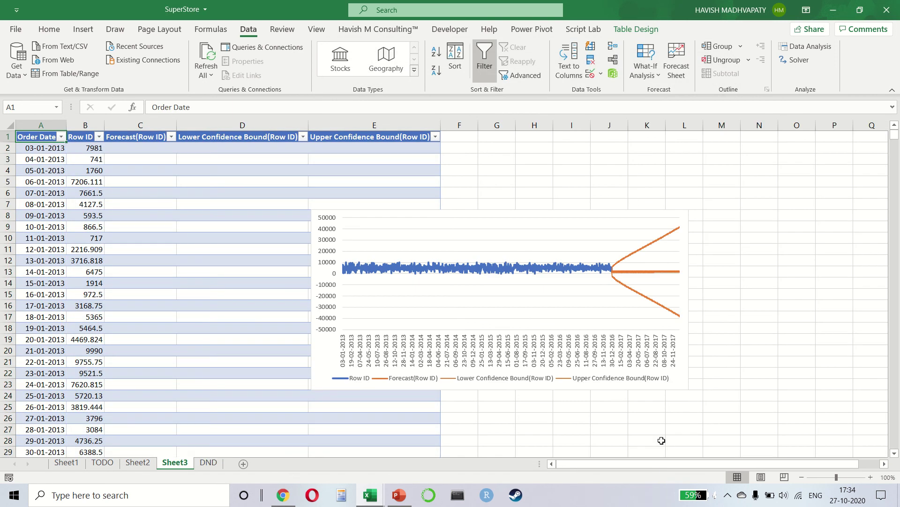
{"action": "left_click", "coordinate": [503, 292]}
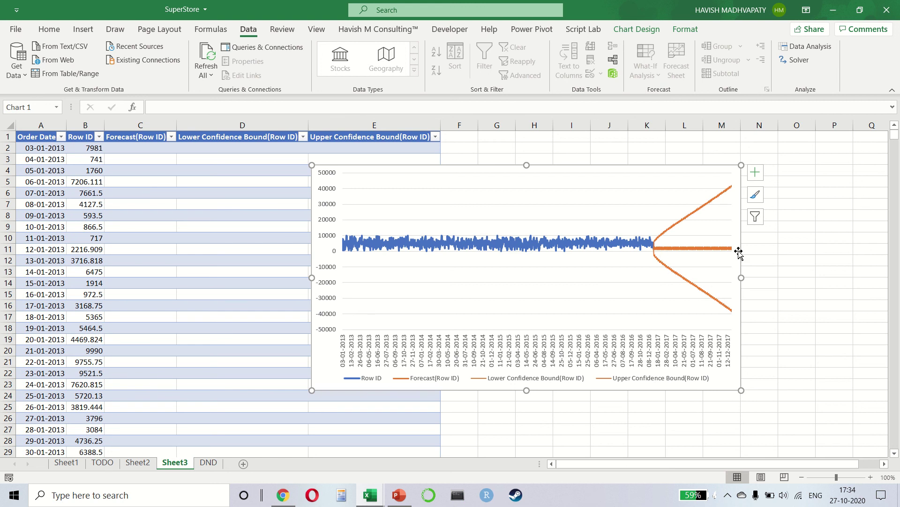
{"action": "key", "text": "ctrl+Page_Down"}
Copy the first 22 rows of DND data (A1:U23) into a new sheet
{"action": "left_click", "coordinate": [738, 252]}
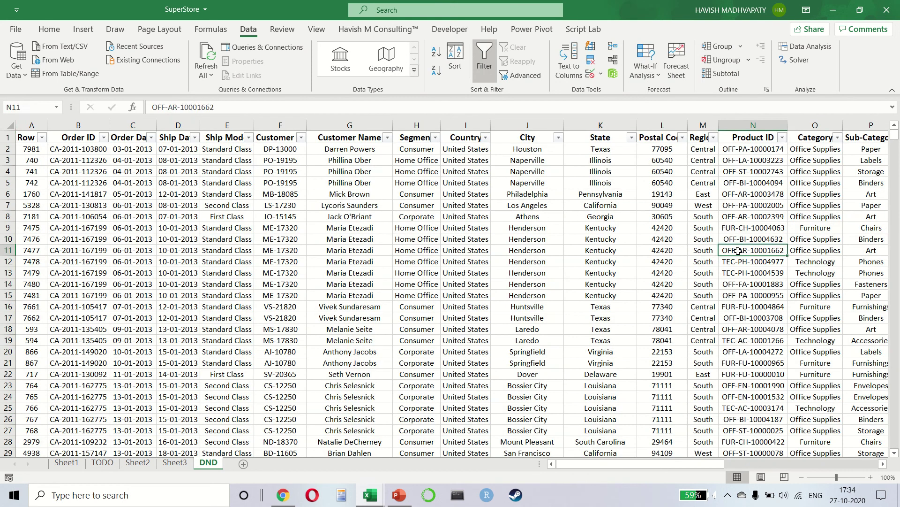
{"action": "left_click_drag", "start_coordinate": [32, 137], "coordinate": [32, 385]}
{"action": "key", "text": "ctrl+shift+Right"}
{"action": "key", "text": "ctrl+c"}
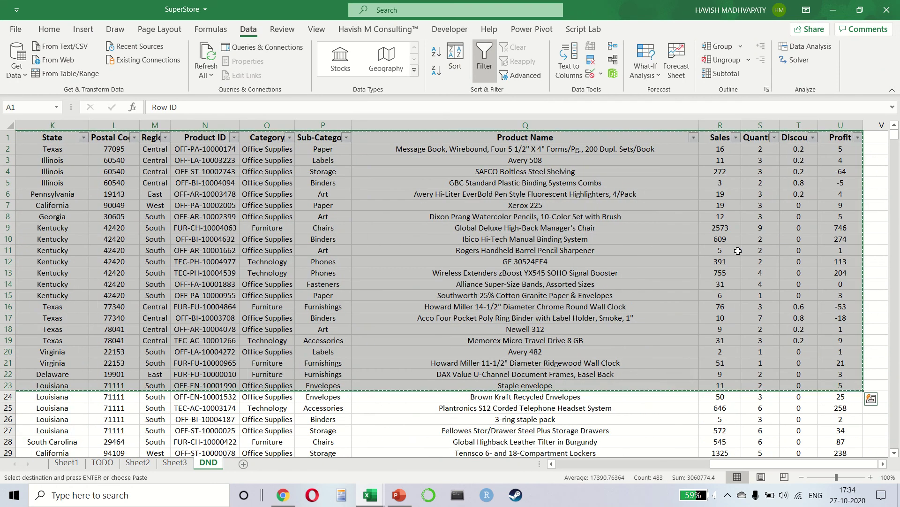
{"action": "key", "text": "shift+F11"}
{"action": "key", "text": "ctrl+v"}
Delete the Ship Date through Product Name columns and the Row ID column
{"action": "key", "text": "Left"}
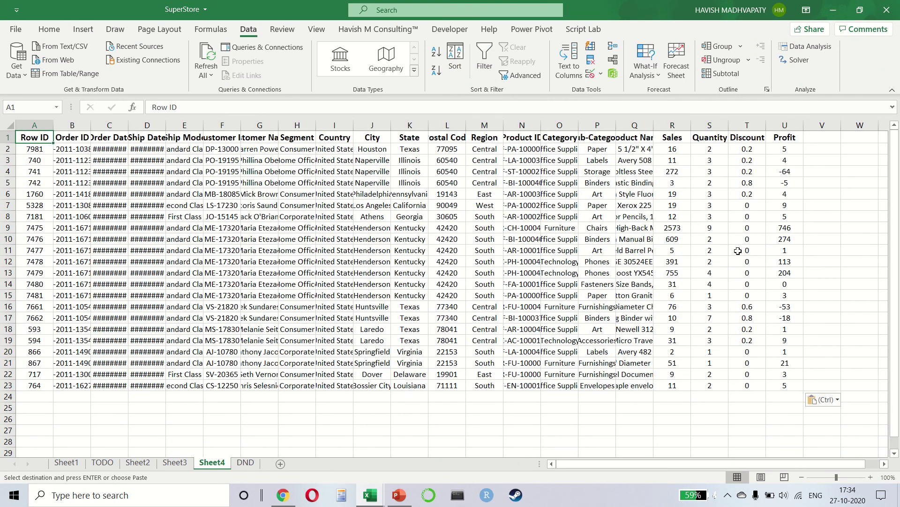
{"action": "key", "text": "Right"}
{"action": "key", "text": "Right"}
{"action": "key", "text": "ctrl+shift+Right"}
{"action": "key", "text": "Left"}
{"action": "key", "text": "Right"}
{"action": "key", "text": "Right"}
{"action": "key", "text": "ctrl+shift+Right"}
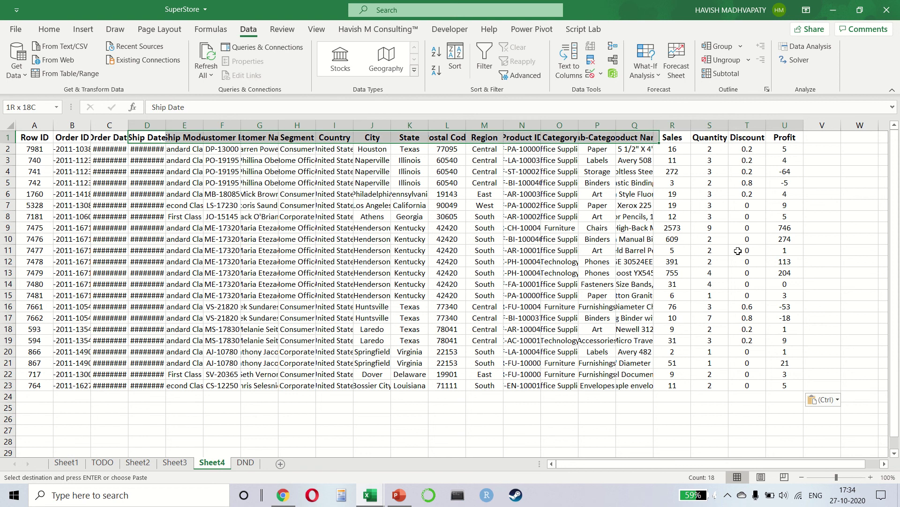
{"action": "key", "text": "shift+Left"}
{"action": "key", "text": "shift+Left"}
{"action": "key", "text": "shift+Left"}
{"action": "key", "text": "shift+Left"}
{"action": "key", "text": "ctrl+space"}
{"action": "key", "text": "ctrl+minus"}
{"action": "key", "text": "Left"}
{"action": "key", "text": "Left"}
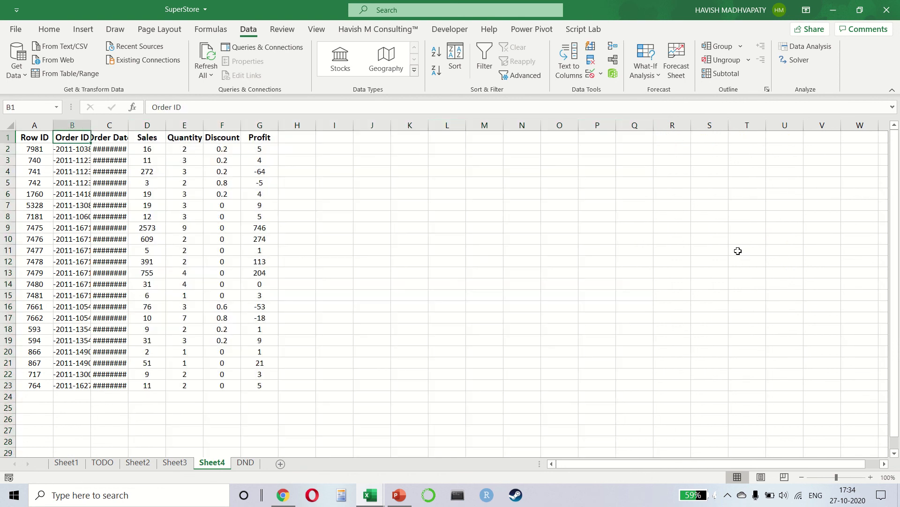
{"action": "key", "text": "shift+Left"}
{"action": "key", "text": "ctrl+shift+Down"}
{"action": "key", "text": "Left"}
{"action": "key", "text": "ctrl+space"}
{"action": "key", "text": "ctrl+minus"}
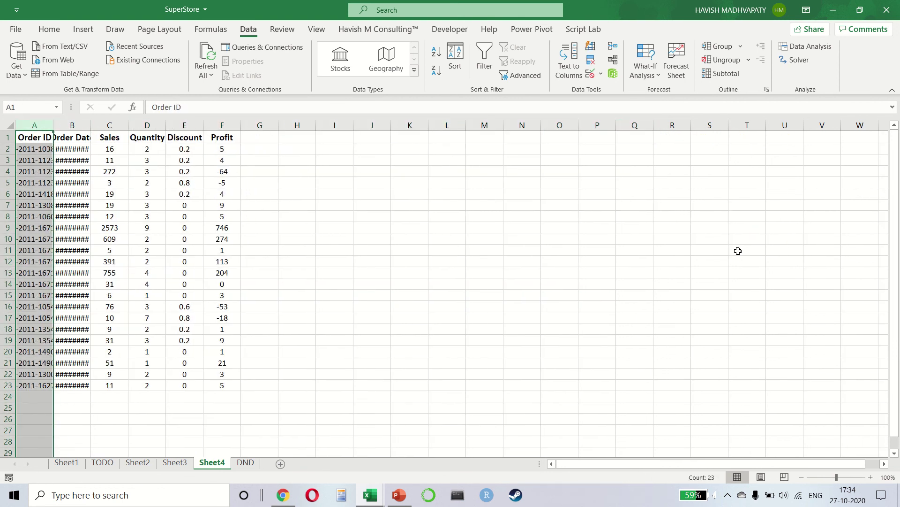
Autofit Order Date, and delete the Order ID, Quantity, Discount and Profit columns
{"action": "key", "text": "Right"}
{"action": "key", "text": "ctrl+space"}
{"action": "key", "text": "alt+h"}
{"action": "key", "text": "o"}
{"action": "key", "text": "i"}
{"action": "key", "text": "Left"}
{"action": "key", "text": "ctrl+space"}
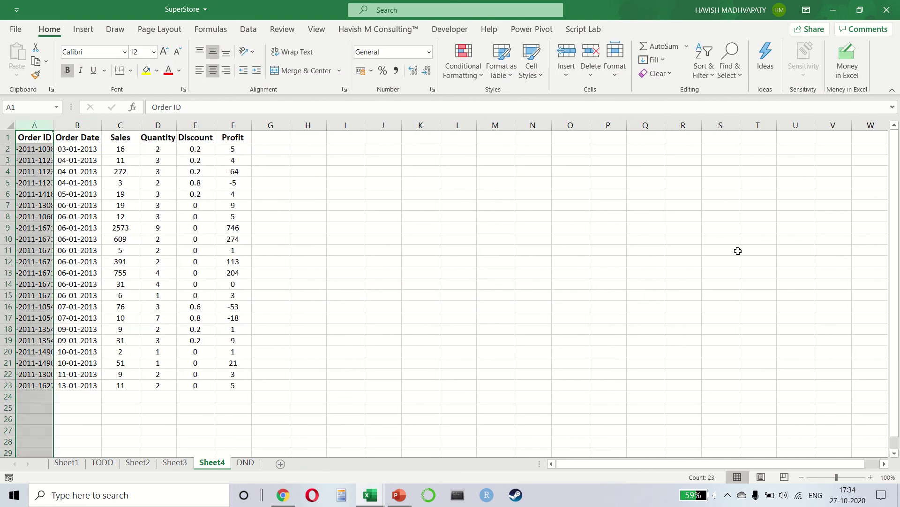
{"action": "key", "text": "ctrl+minus"}
{"action": "key", "text": "Right"}
{"action": "key", "text": "Right"}
{"action": "key", "text": "shift+Right"}
{"action": "key", "text": "shift+Right"}
{"action": "key", "text": "ctrl+space"}
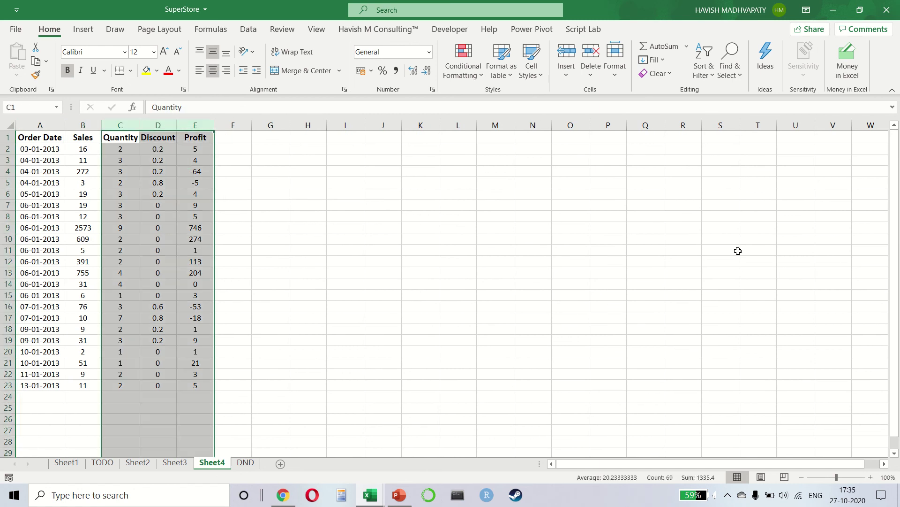
{"action": "key", "text": "ctrl+minus"}
{"action": "key", "text": "Left"}
{"action": "key", "text": "Left"}
Select the Order Date and Sales data, open Forecast Sheet, and cancel it
{"action": "key", "text": "ctrl+shift+Down"}
{"action": "key", "text": "shift+Right"}
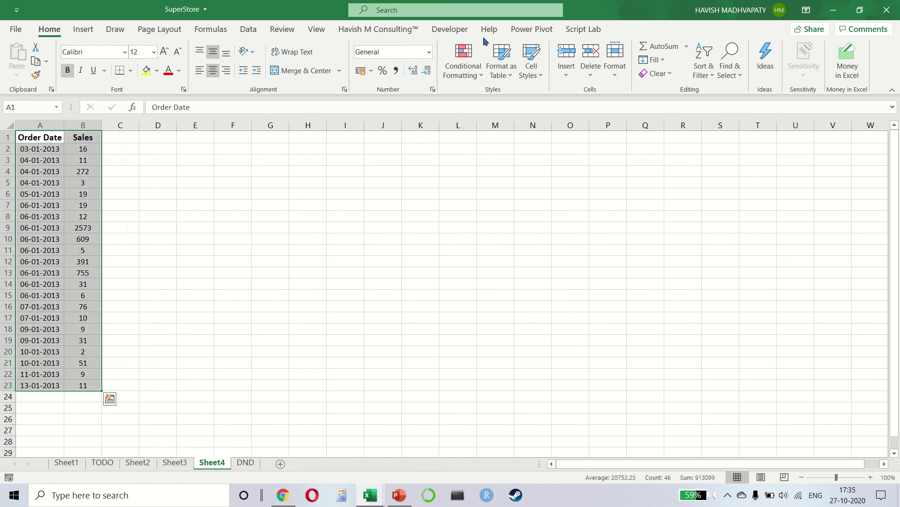
{"action": "key", "text": "alt+a"}
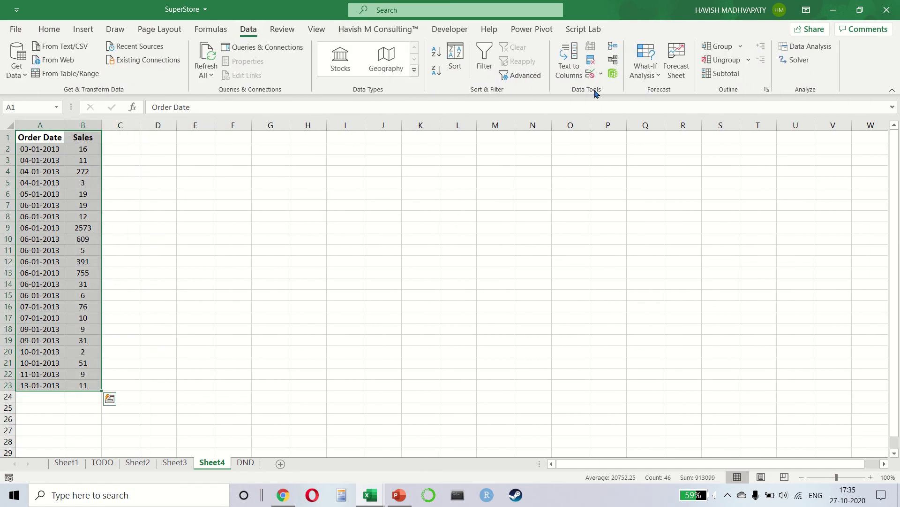
{"action": "left_click", "coordinate": [677, 66]}
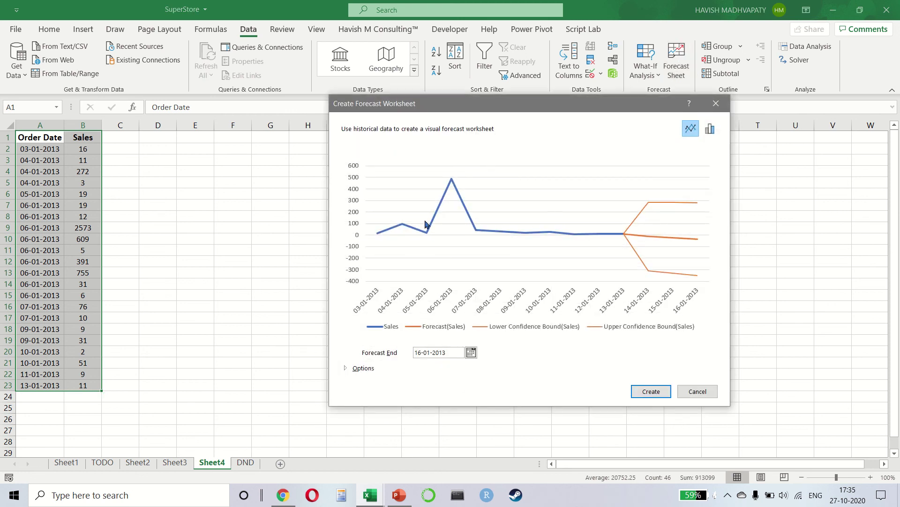
{"action": "key", "text": "Escape"}
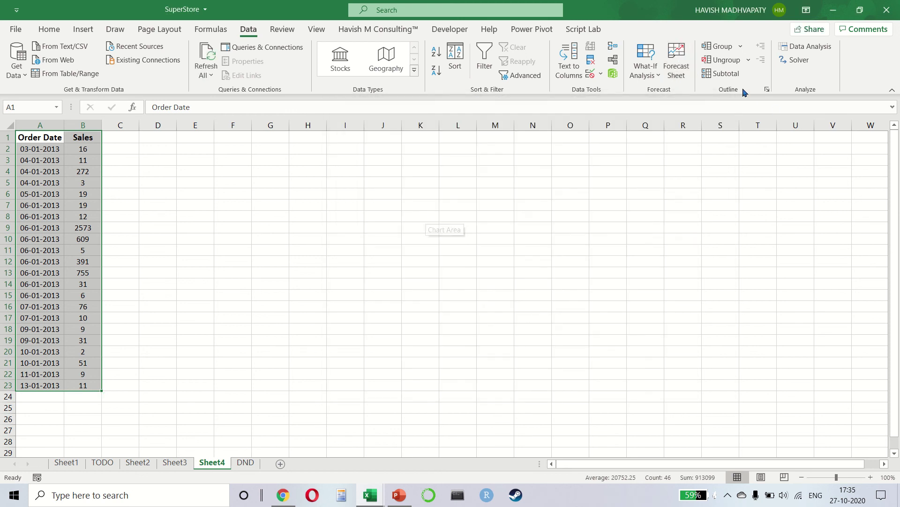
{"action": "scroll", "coordinate": [408, 150], "scroll_direction": "right", "scroll_amount": 3}
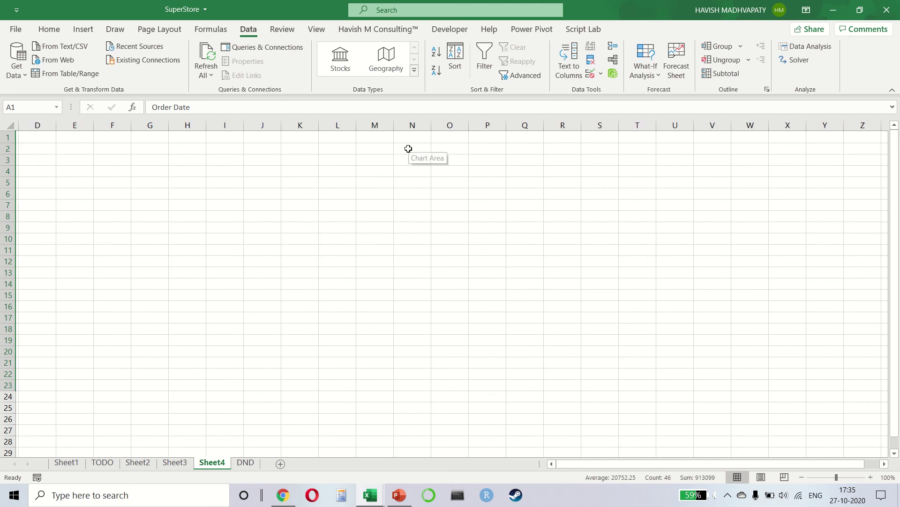
{"action": "left_click", "coordinate": [401, 161]}
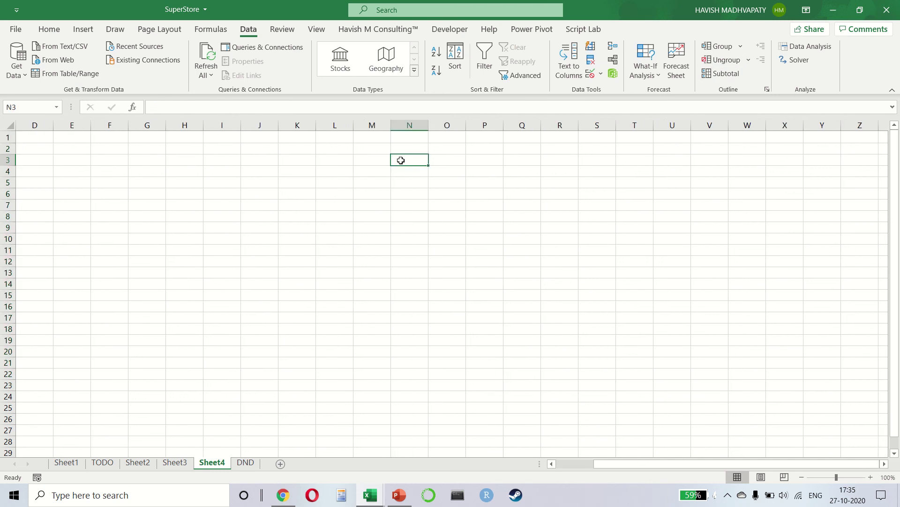
{"action": "left_click_drag", "start_coordinate": [410, 125], "coordinate": [443, 125]}
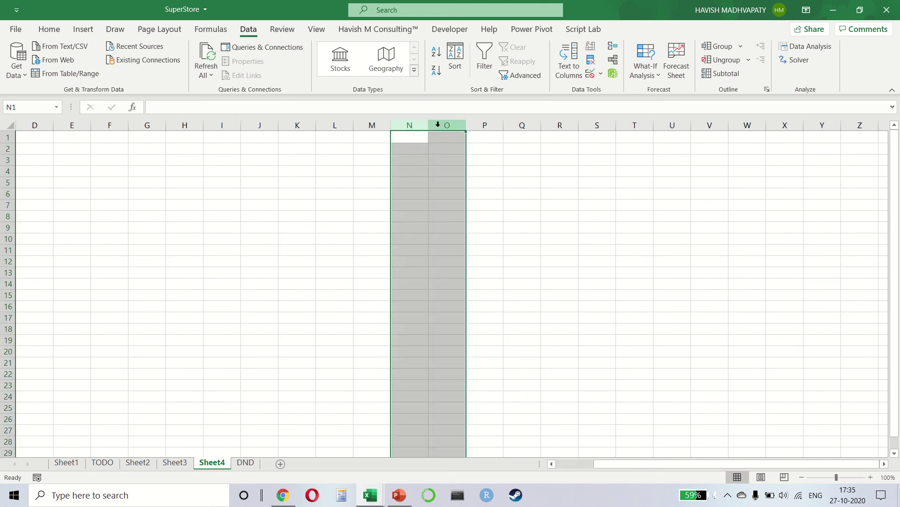
{"action": "left_click", "coordinate": [712, 48]}
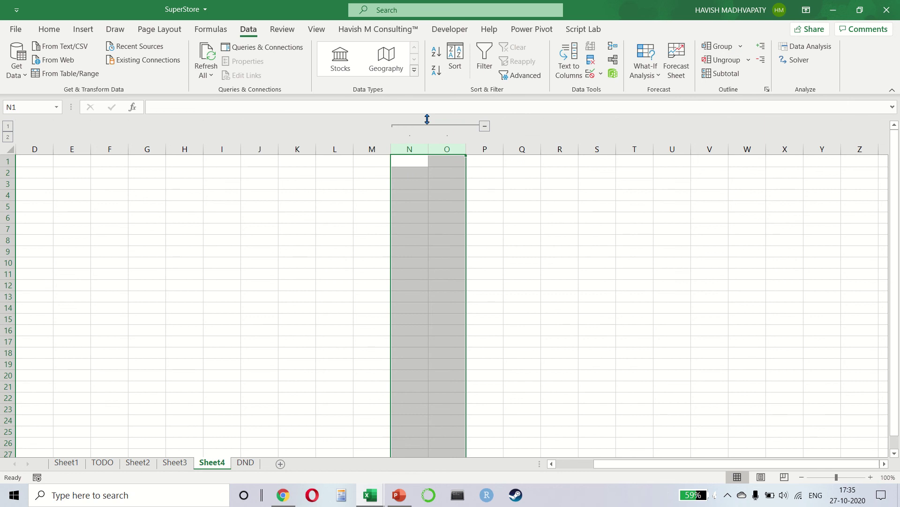
{"action": "left_click", "coordinate": [520, 172]}
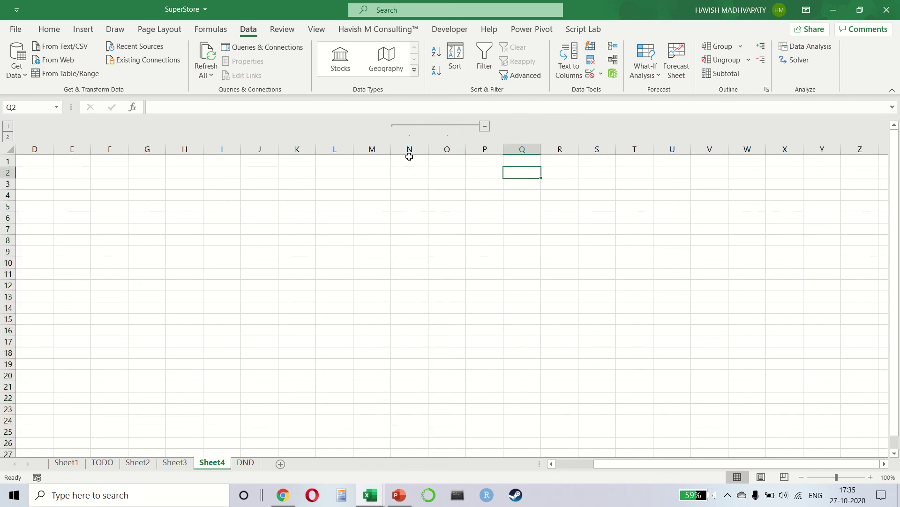
{"action": "left_click_drag", "start_coordinate": [408, 149], "coordinate": [522, 149]}
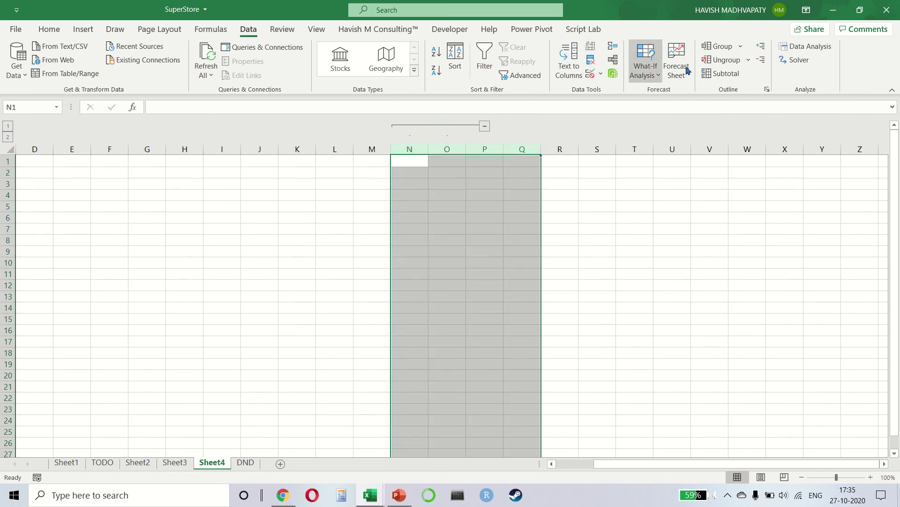
{"action": "left_click", "coordinate": [719, 47]}
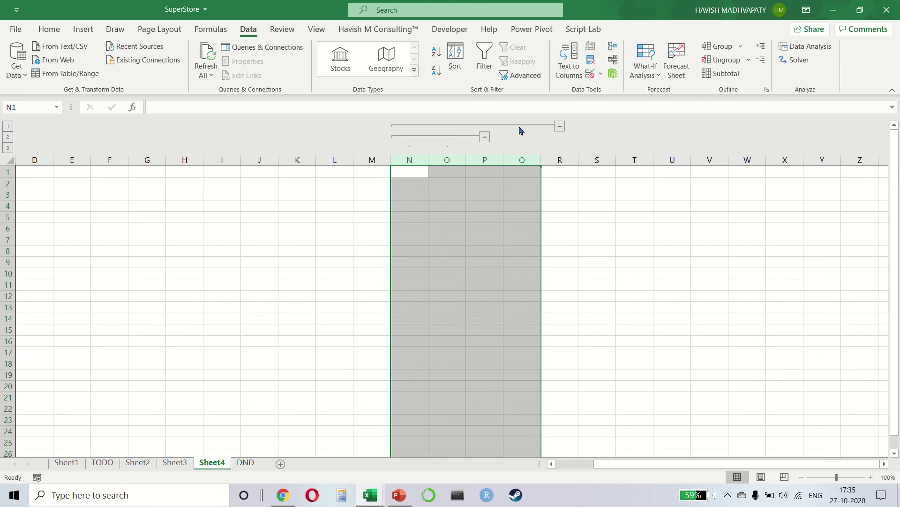
{"action": "left_click", "coordinate": [486, 136]}
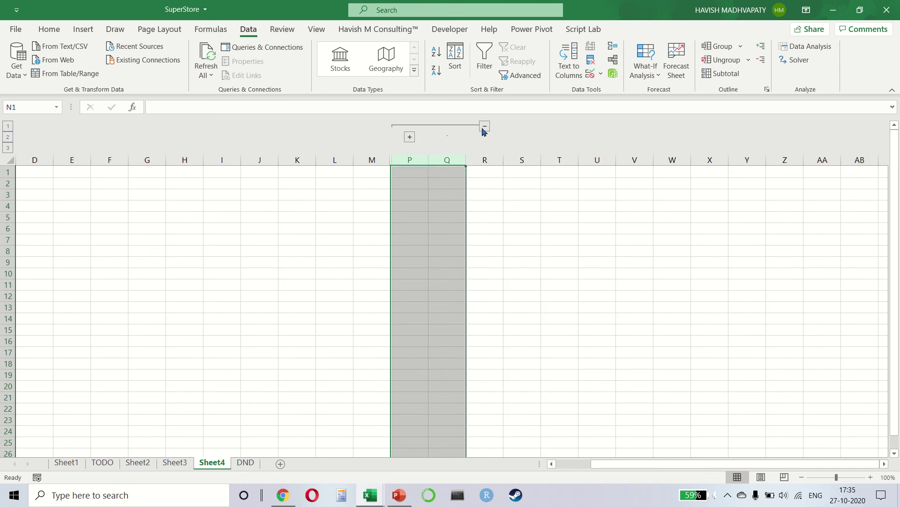
{"action": "left_click", "coordinate": [484, 129]}
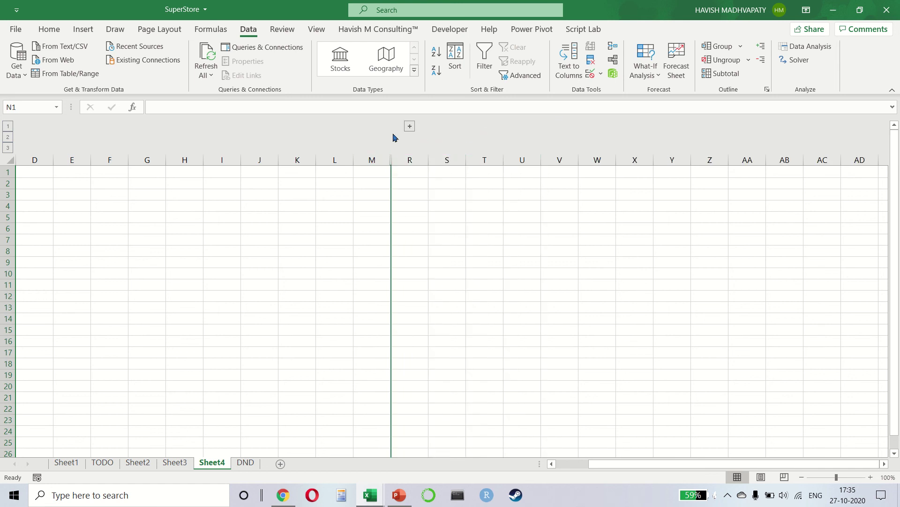
{"action": "left_click", "coordinate": [409, 126]}
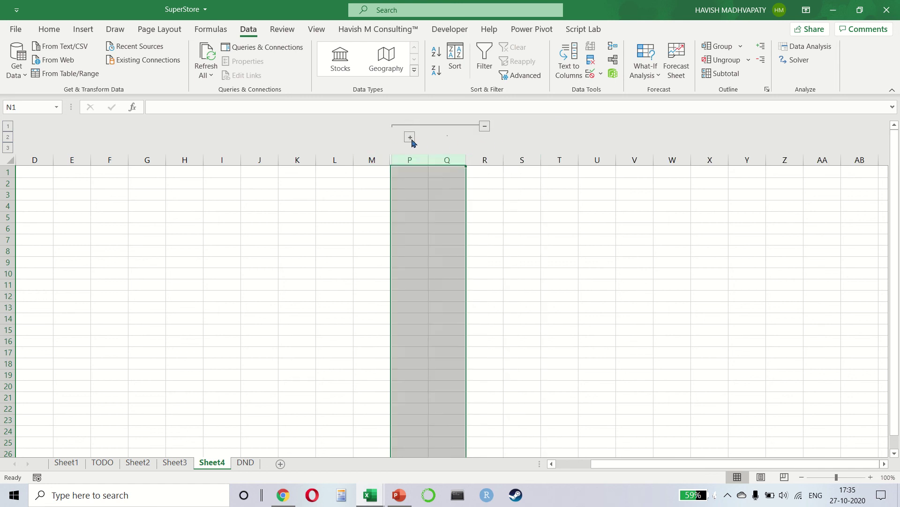
{"action": "left_click", "coordinate": [411, 139]}
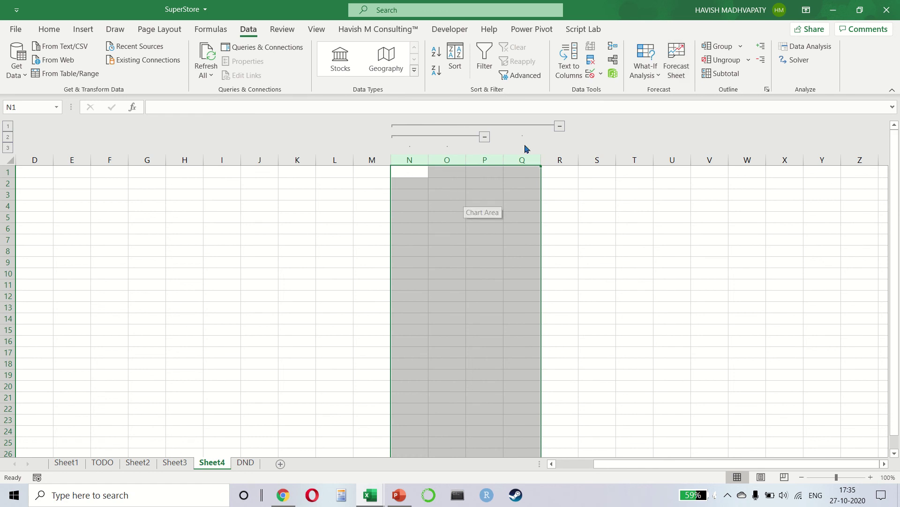
{"action": "left_click", "coordinate": [723, 64]}
{"action": "left_click", "coordinate": [722, 64]}
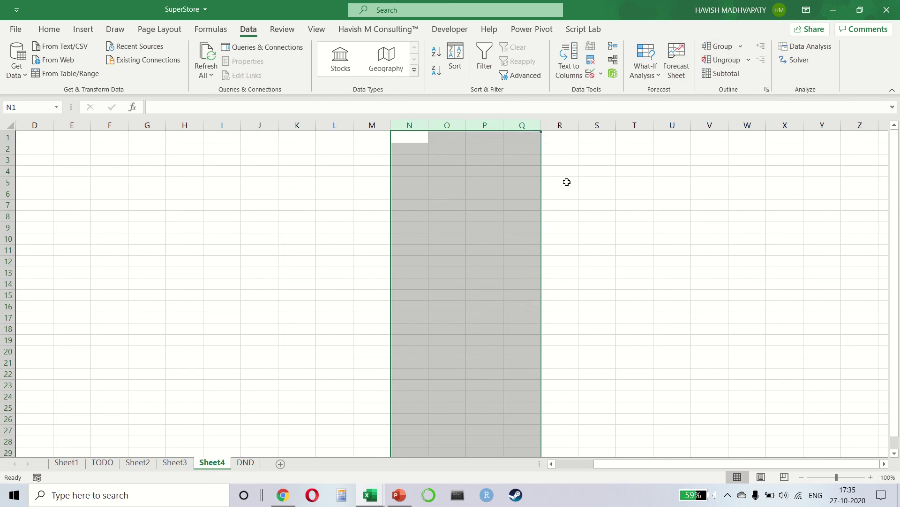
{"action": "left_click", "coordinate": [368, 185]}
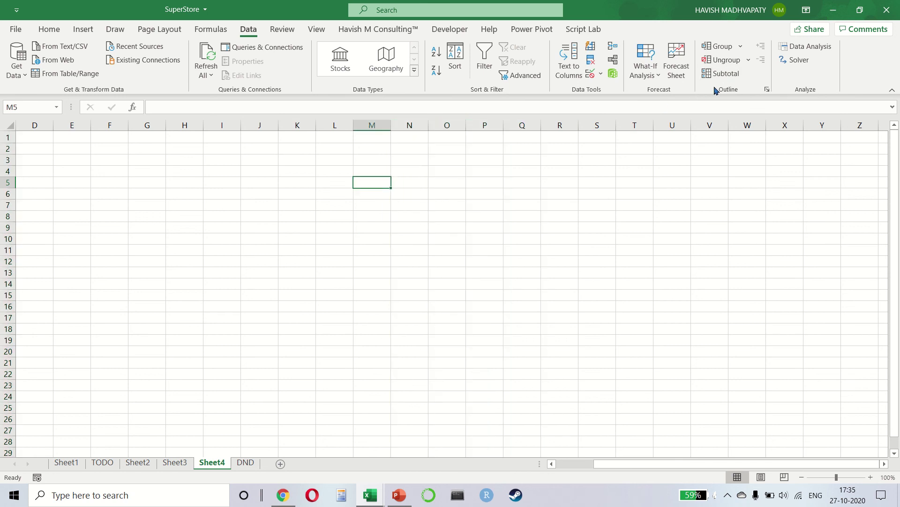
{"action": "scroll", "coordinate": [330, 203], "scroll_direction": "up", "scroll_amount": 2}
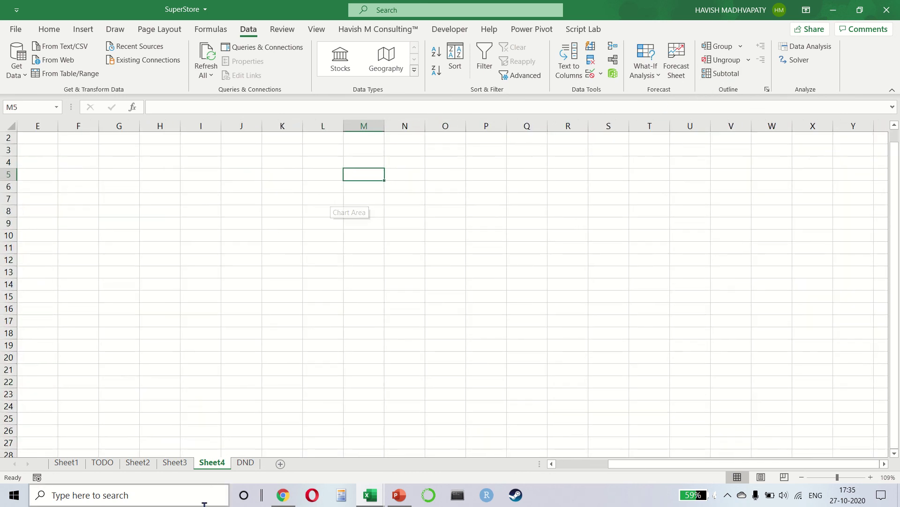
On a new sheet, enter region codes N, S and W down B2:B13
{"action": "left_click", "coordinate": [280, 464]}
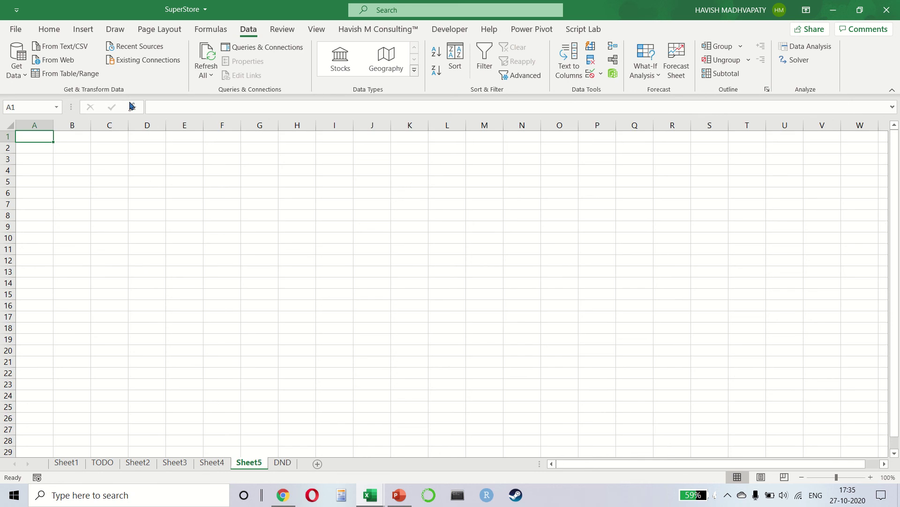
{"action": "left_click", "coordinate": [115, 153]}
{"action": "scroll", "coordinate": [115, 152], "scroll_direction": "up", "scroll_amount": 5}
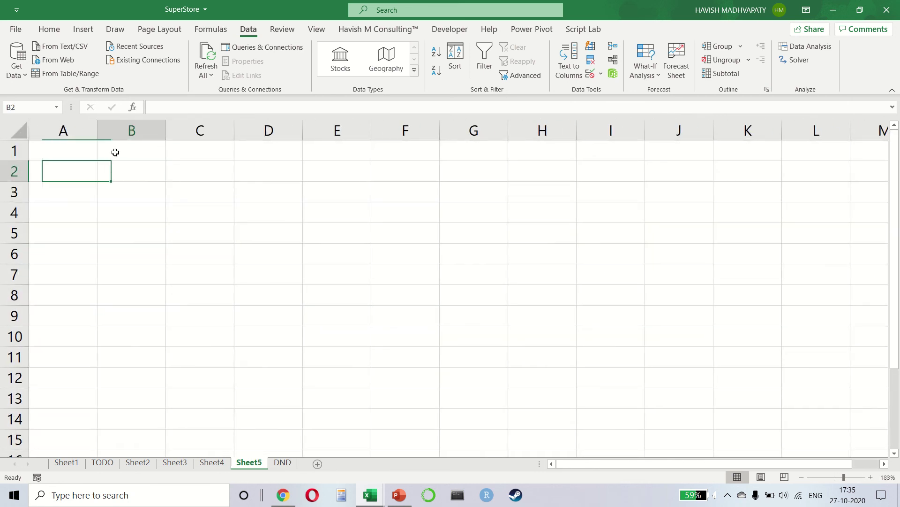
{"action": "type", "text": "N"}
{"action": "key", "text": "Return"}
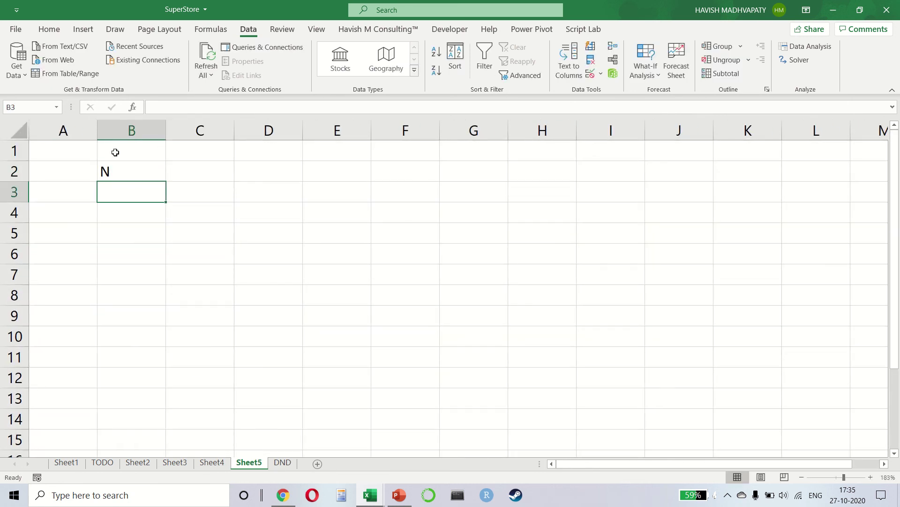
{"action": "type", "text": "N"}
{"action": "key", "text": "Return"}
{"action": "type", "text": "N"}
{"action": "key", "text": "Return"}
{"action": "type", "text": "N"}
{"action": "key", "text": "Return"}
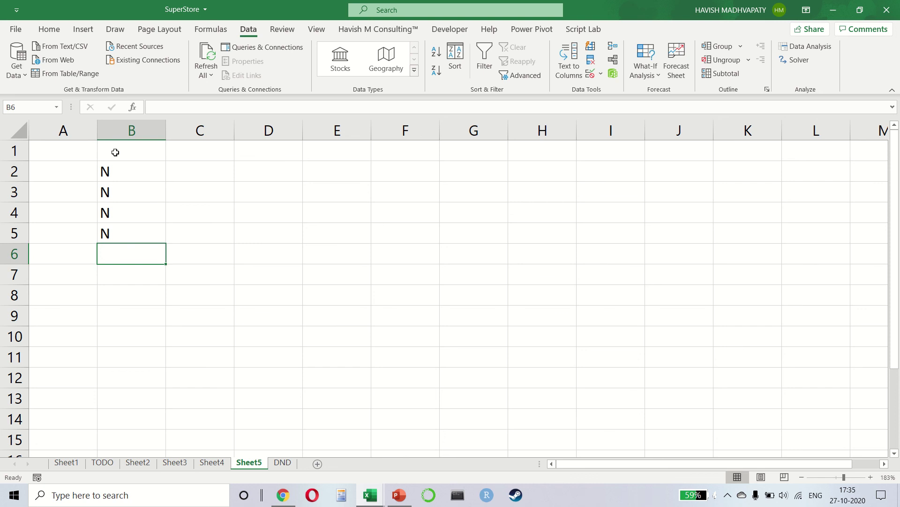
{"action": "type", "text": "S"}
{"action": "key", "text": "Return"}
{"action": "type", "text": "S"}
{"action": "key", "text": "Return"}
{"action": "type", "text": "S"}
{"action": "key", "text": "Return"}
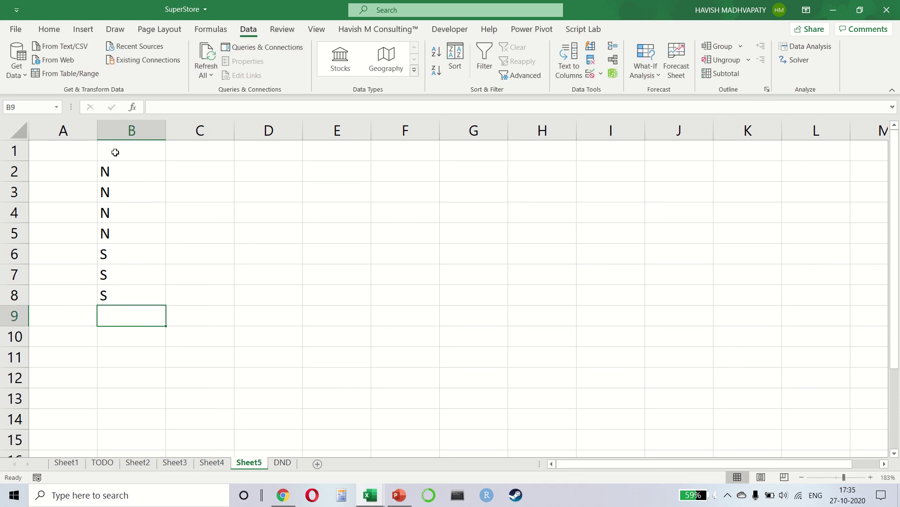
{"action": "type", "text": "W W"}
{"action": "key", "text": "Return"}
{"action": "type", "text": "W"}
{"action": "key", "text": "Return"}
{"action": "type", "text": "W"}
{"action": "key", "text": "Return"}
{"action": "type", "text": "W"}
{"action": "key", "text": "Return"}
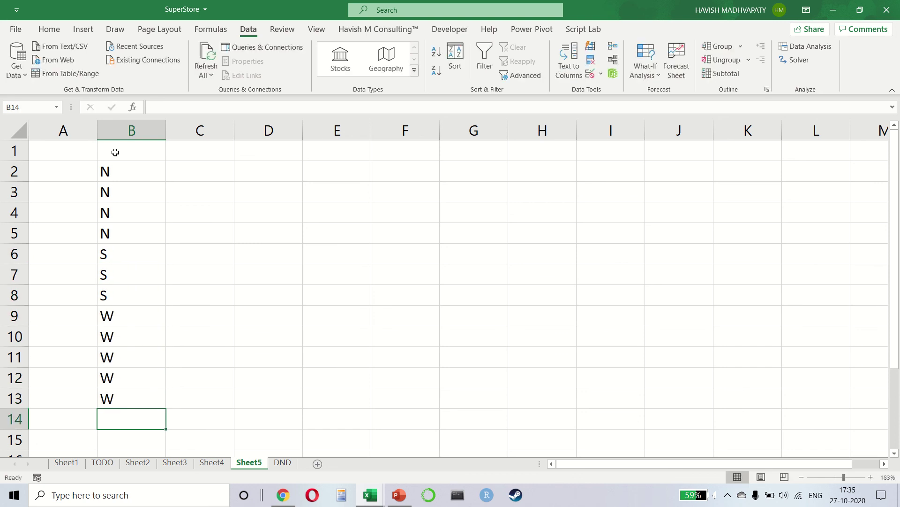
Fill C2:C13 with =RANDBETWEEN(100,200) and convert the results to static values
{"action": "key", "text": "Right"}
{"action": "key", "text": "ctrl+Up"}
{"action": "key", "text": "Down"}
{"action": "key", "text": "shift+Down"}
{"action": "key", "text": "shift+Down"}
{"action": "key", "text": "shift+Down"}
{"action": "key", "text": "shift+Down"}
{"action": "key", "text": "shift+Down"}
{"action": "key", "text": "shift+Down"}
{"action": "key", "text": "shift+Down"}
{"action": "key", "text": "shift+Down"}
{"action": "key", "text": "shift+Down"}
{"action": "key", "text": "shift+Down"}
{"action": "key", "text": "shift+Down"}
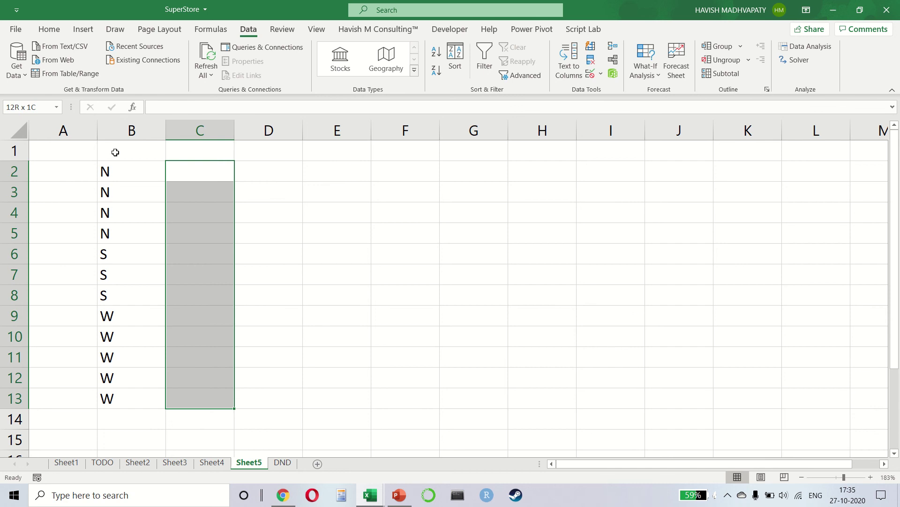
{"action": "type", "text": "=RAND"}
{"action": "key", "text": "Down"}
{"action": "key", "text": "Down"}
{"action": "key", "text": "Tab"}
{"action": "type", "text": "10"}
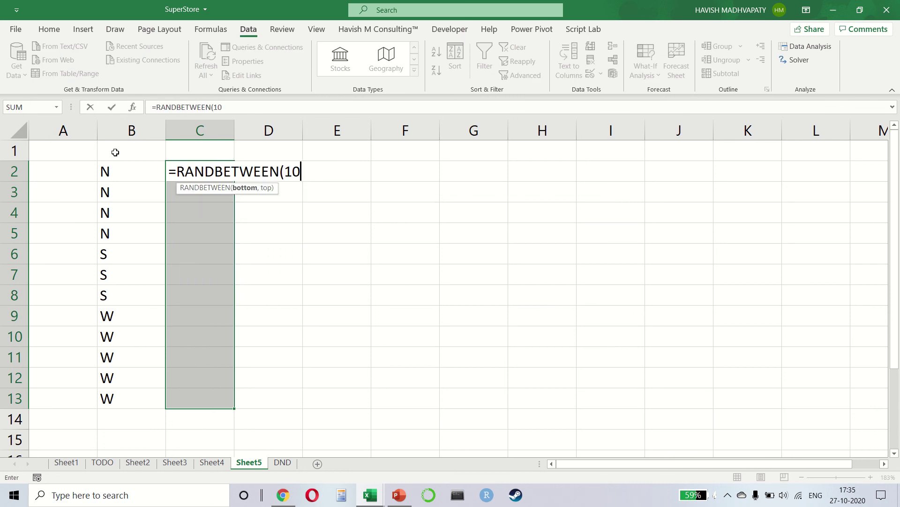
{"action": "type", "text": "0,200)"}
{"action": "key", "text": "ctrl+Return"}
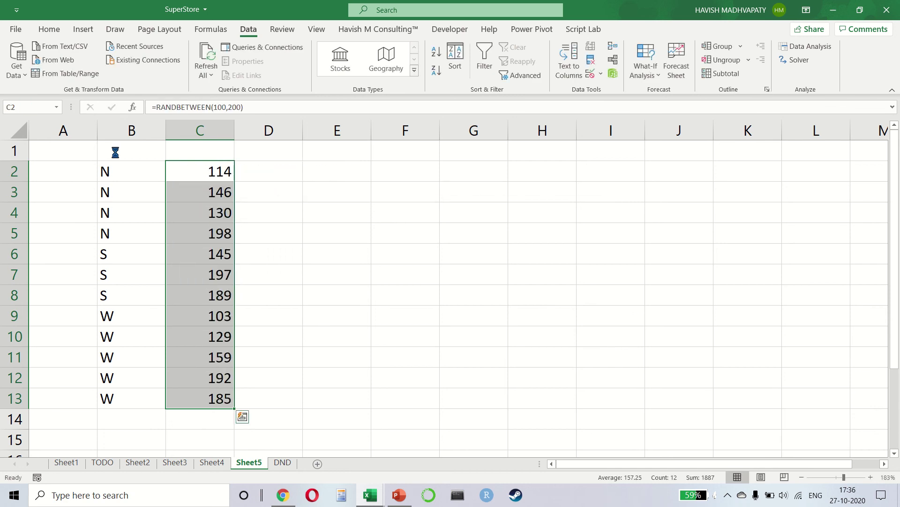
{"action": "key", "text": "ctrl+c"}
{"action": "key", "text": "ctrl+alt+v"}
{"action": "key", "text": "v"}
{"action": "key", "text": "Return"}
{"action": "key", "text": "Escape"}
{"action": "key", "text": "Down"}
{"action": "key", "text": "Left"}
{"action": "key", "text": "Up"}
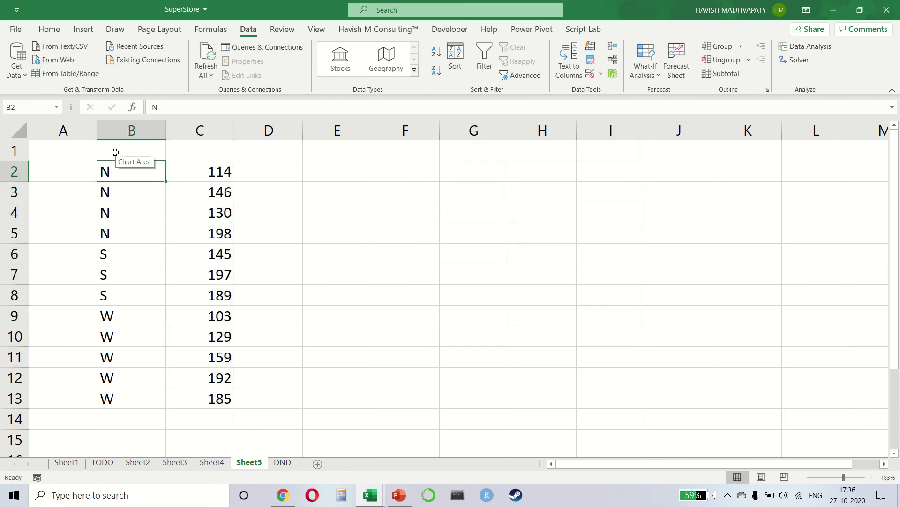
{"action": "key", "text": "ctrl+shift+Down"}
{"action": "key", "text": "ctrl+shift+Right"}
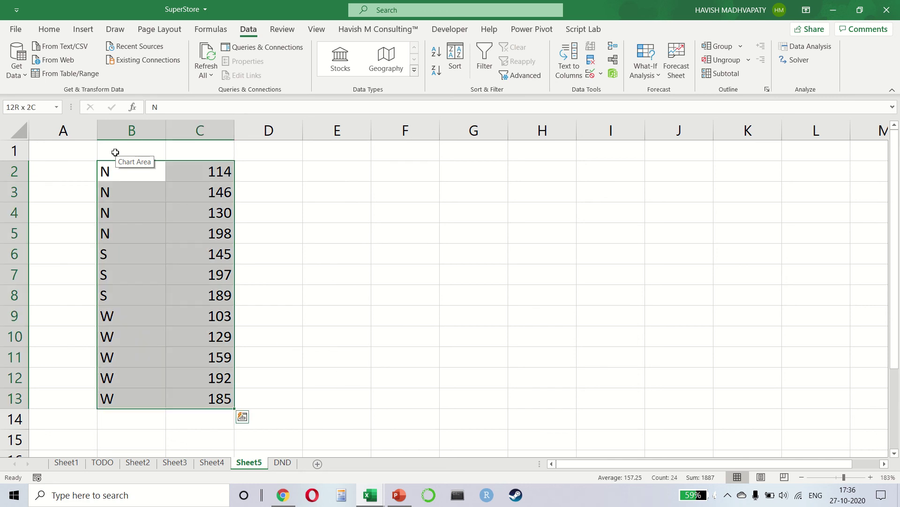
Add bold headers REGION in B1 and SALES in C1, then select the table
{"action": "left_click", "coordinate": [115, 152]}
{"action": "type", "text": "REGION"}
{"action": "key", "text": "Return"}
{"action": "key", "text": "Up"}
{"action": "key", "text": "Right"}
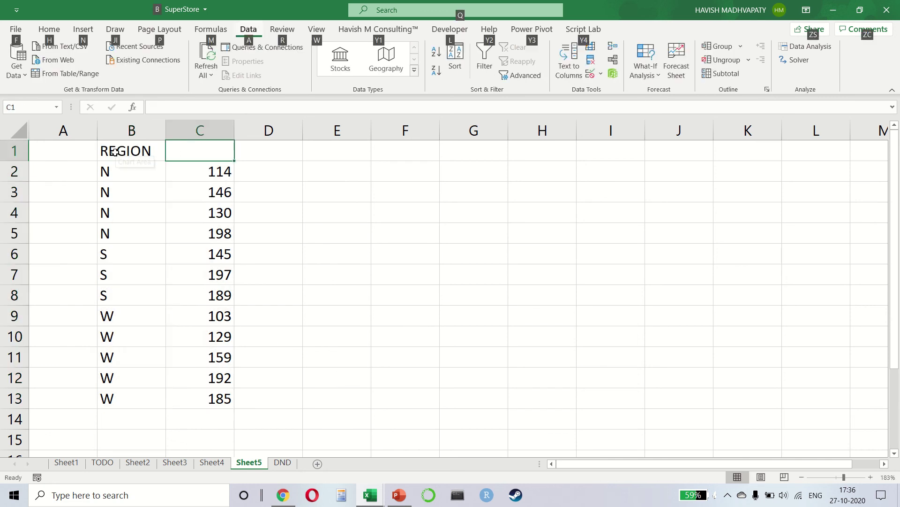
{"action": "type", "text": "SALES"}
{"action": "key", "text": "Return"}
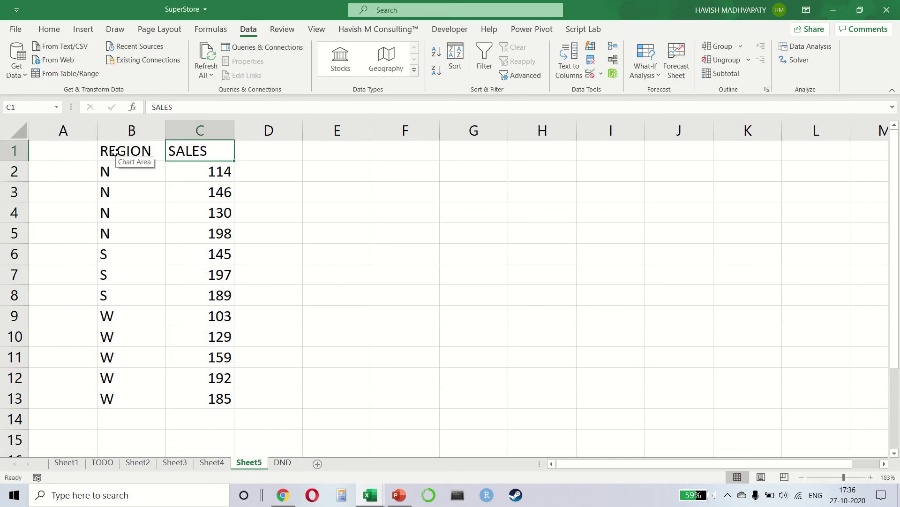
{"action": "left_click", "coordinate": [115, 152]}
{"action": "key", "text": "shift+Right"}
{"action": "key", "text": "ctrl+b"}
{"action": "key", "text": "ctrl+shift+Down"}
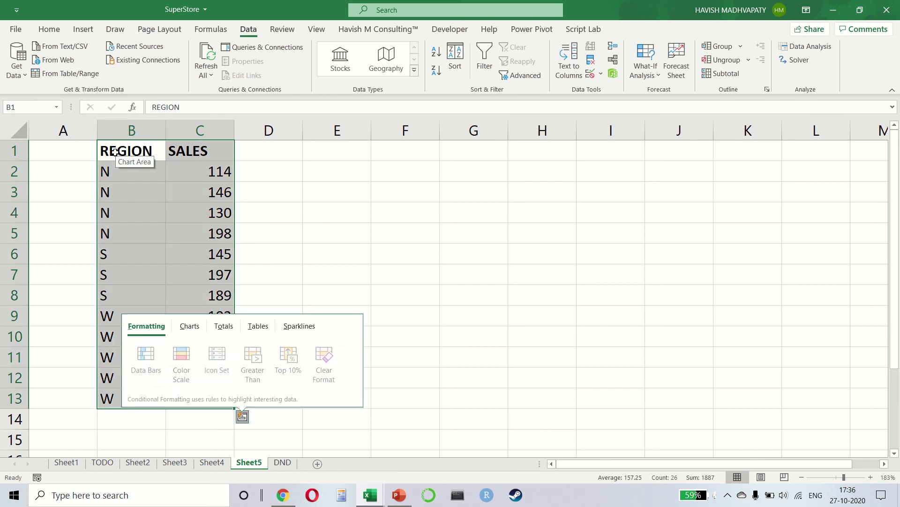
Open the Subtotal dialog for the selected B1:C13 REGION/SALES table
{"action": "left_click", "coordinate": [720, 75]}
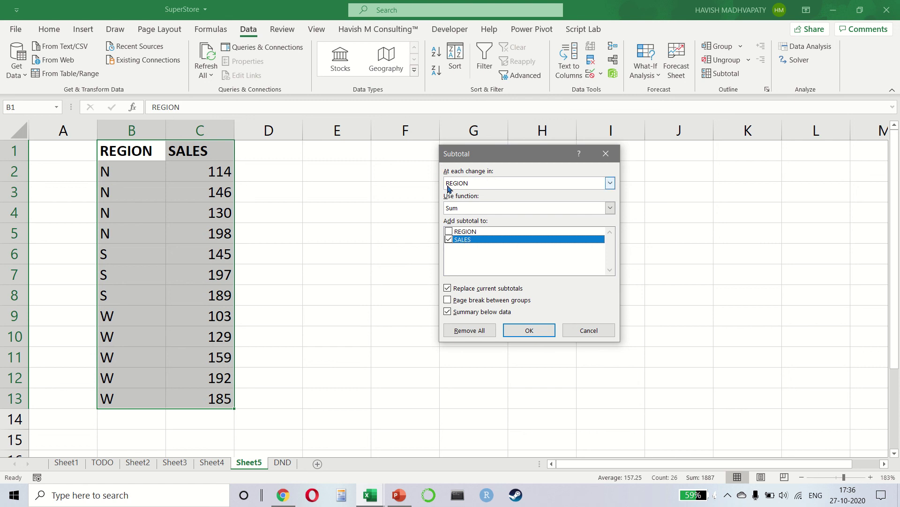
Apply Sum of SALES subtotals at each change in REGION, giving Grand Total 1887
{"action": "left_click", "coordinate": [540, 329]}
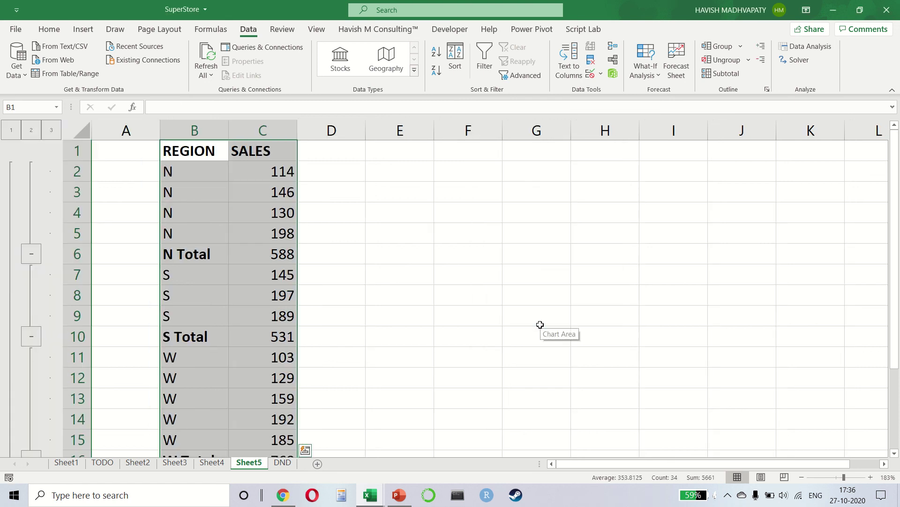
{"action": "scroll", "coordinate": [333, 316], "scroll_direction": "down", "scroll_amount": 3}
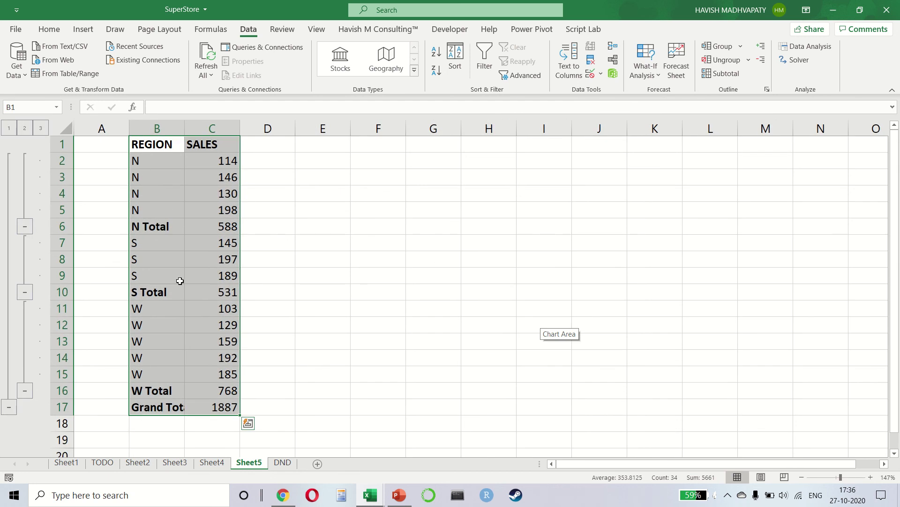
{"action": "left_click", "coordinate": [205, 406]}
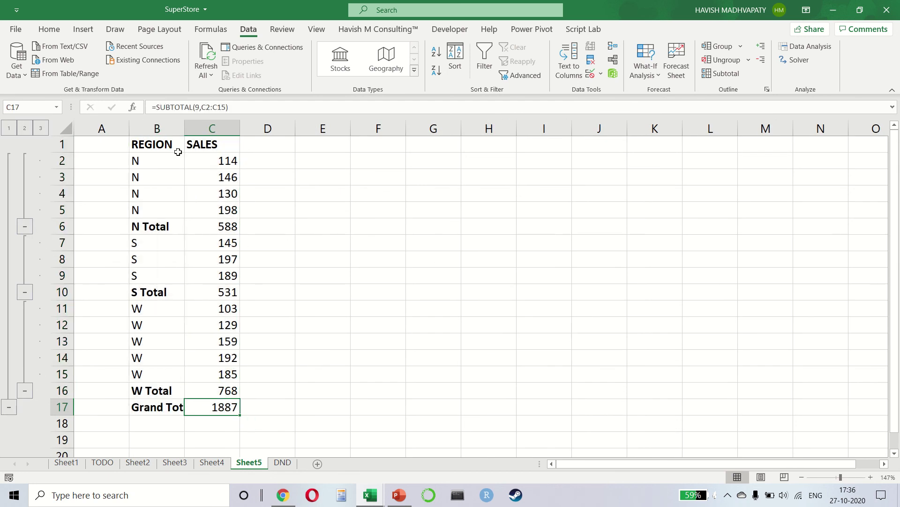
Widen column B to fit Grand Total, then collapse and re-expand the N and S groups
{"action": "left_click_drag", "start_coordinate": [185, 127], "coordinate": [250, 126]}
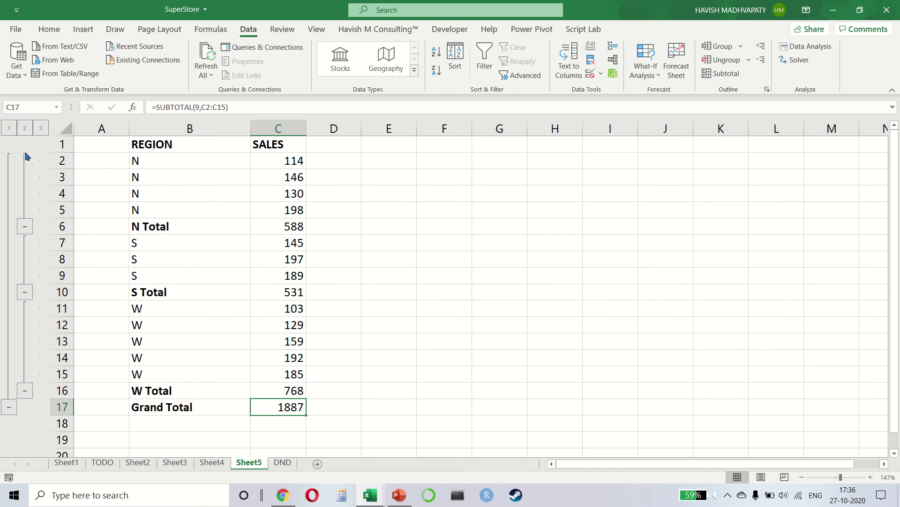
{"action": "left_click", "coordinate": [25, 226]}
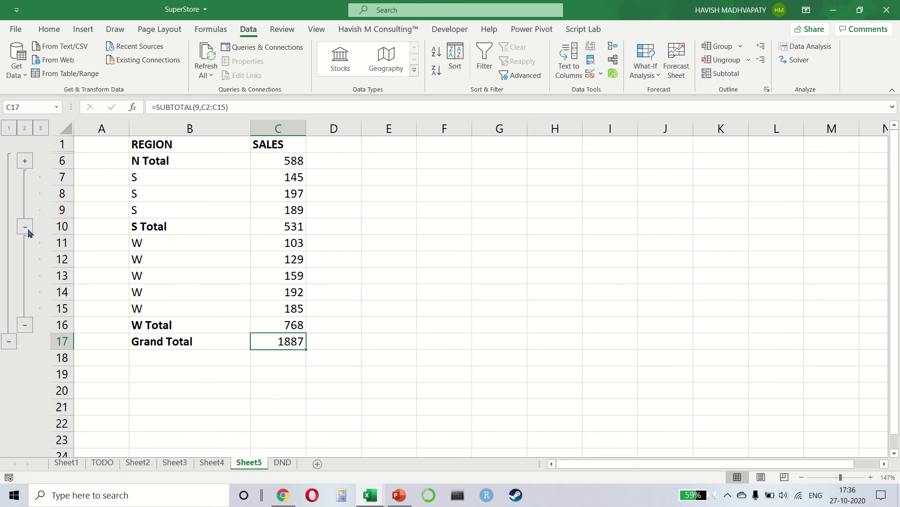
{"action": "left_click", "coordinate": [28, 231]}
{"action": "left_click", "coordinate": [26, 164]}
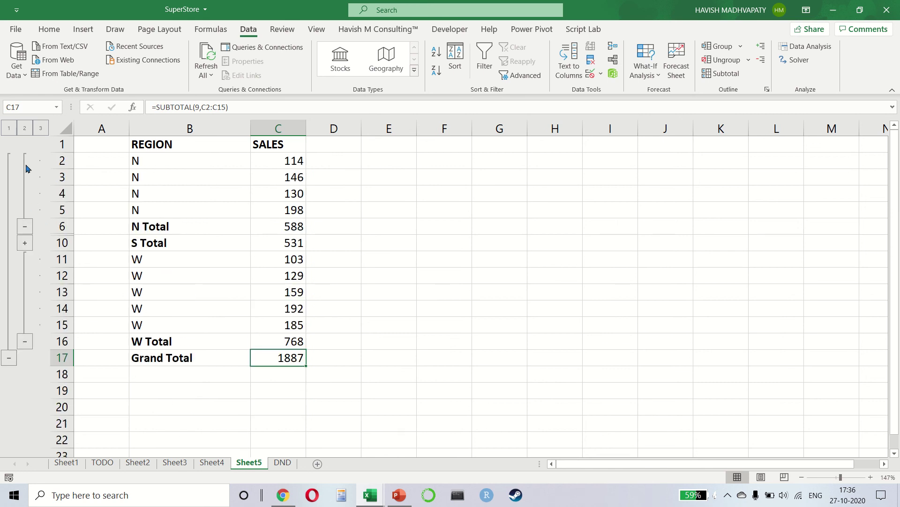
{"action": "left_click", "coordinate": [25, 243]}
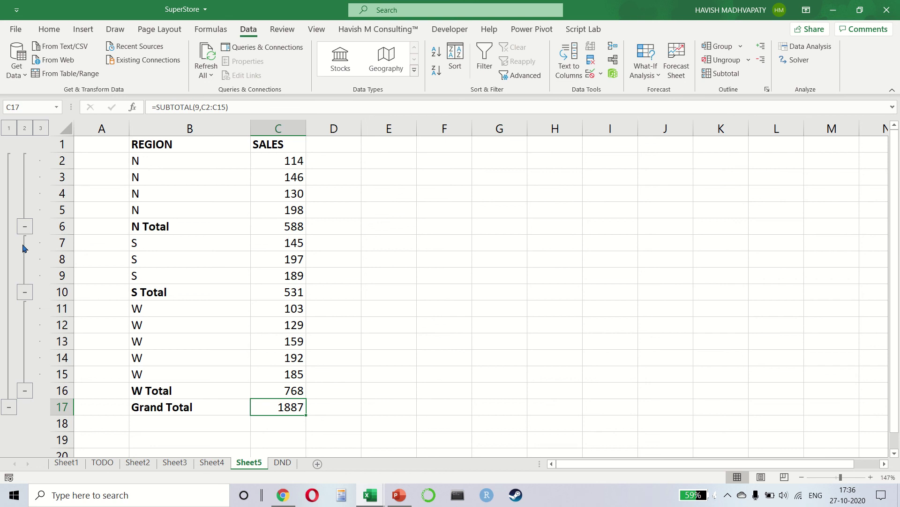
With S Total selected, browse the Data Analysis tool list, then close it unused
{"action": "left_click", "coordinate": [202, 299]}
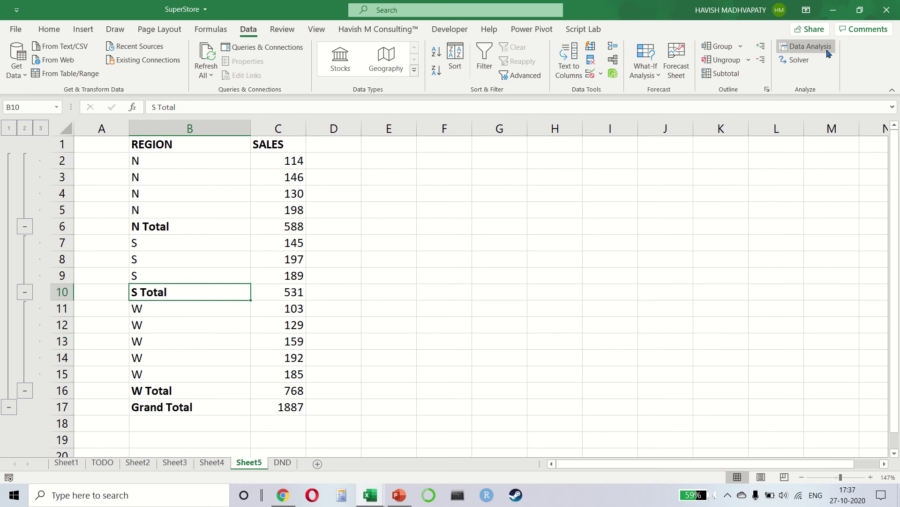
{"action": "left_click", "coordinate": [807, 47]}
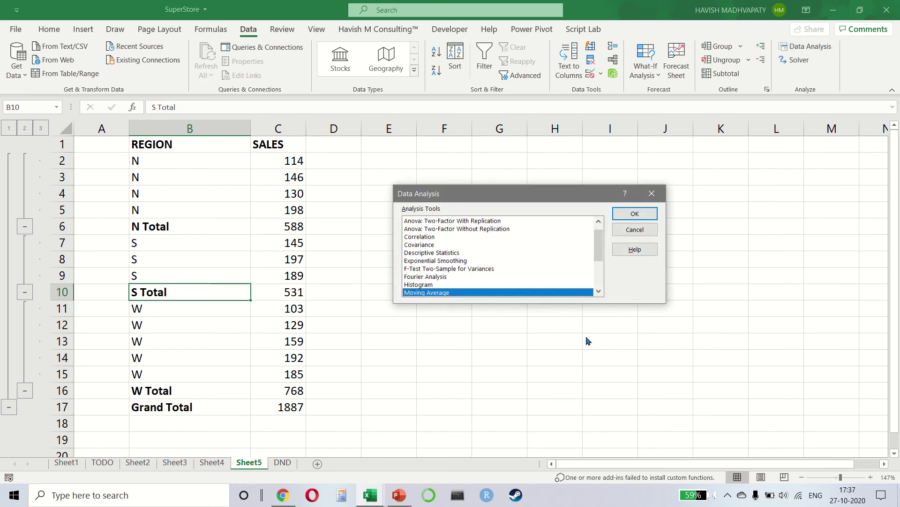
{"action": "scroll", "coordinate": [490, 242], "scroll_direction": "up", "scroll_amount": 1}
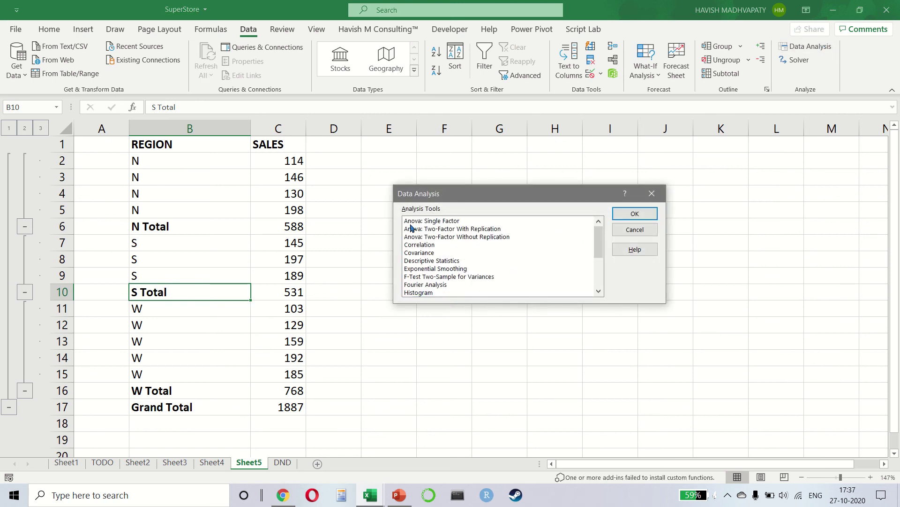
{"action": "left_click", "coordinate": [432, 237]}
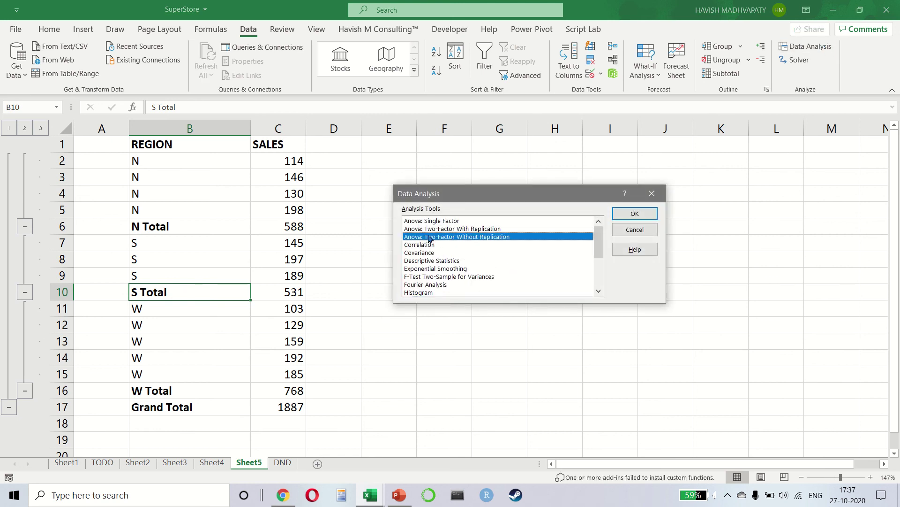
{"action": "scroll", "coordinate": [429, 257], "scroll_direction": "down", "scroll_amount": 1}
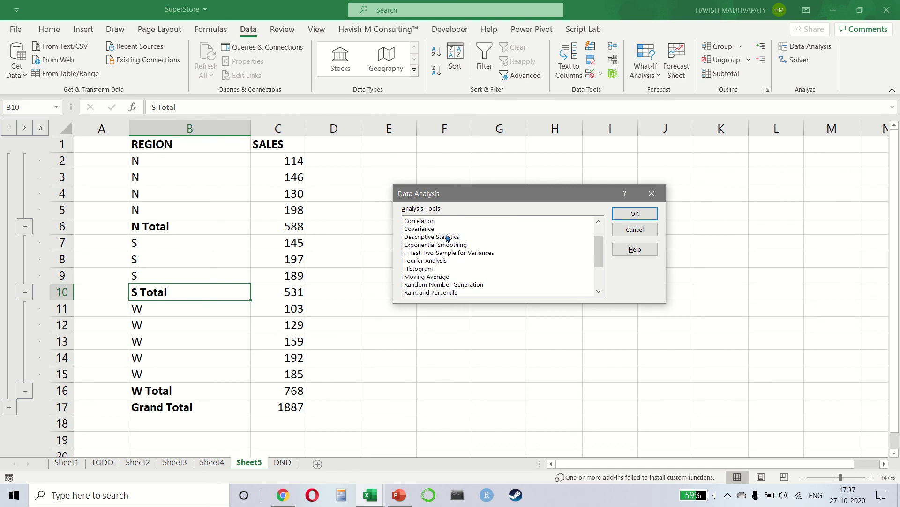
{"action": "left_click", "coordinate": [652, 193]}
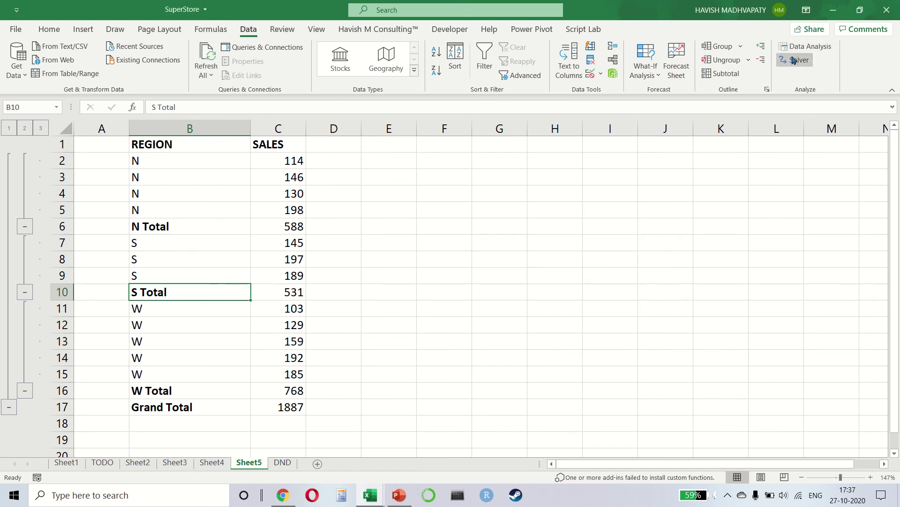
Check Solver's solving methods for S Total, keeping GRG Nonlinear, then return to Data Analysis
{"action": "left_click", "coordinate": [793, 60]}
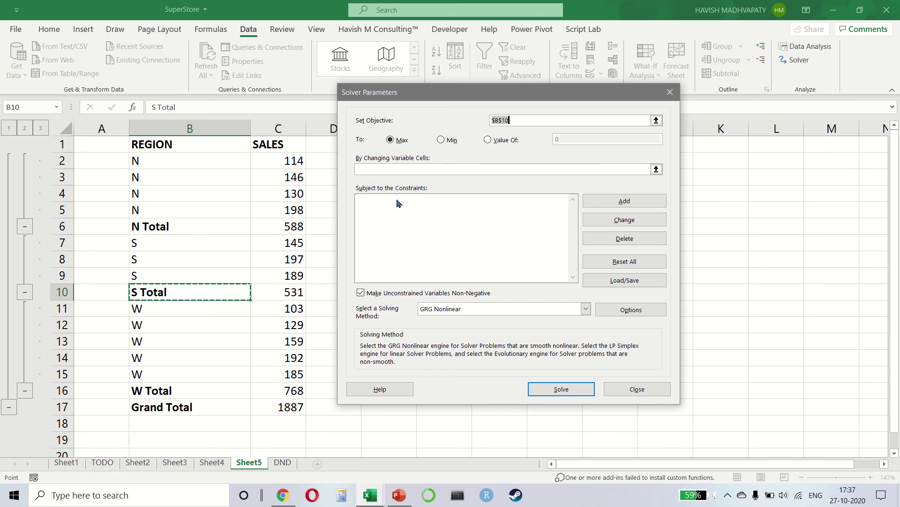
{"action": "left_click", "coordinate": [514, 308]}
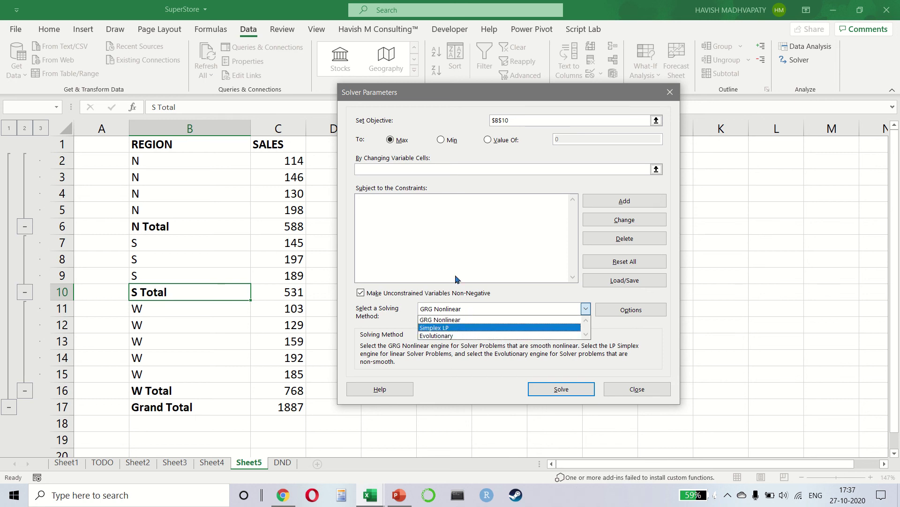
{"action": "left_click", "coordinate": [455, 279]}
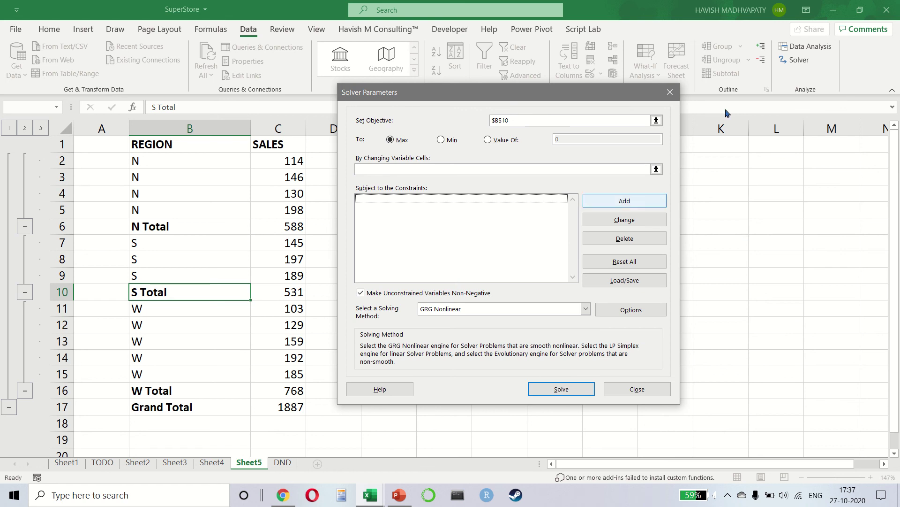
{"action": "left_click", "coordinate": [672, 93]}
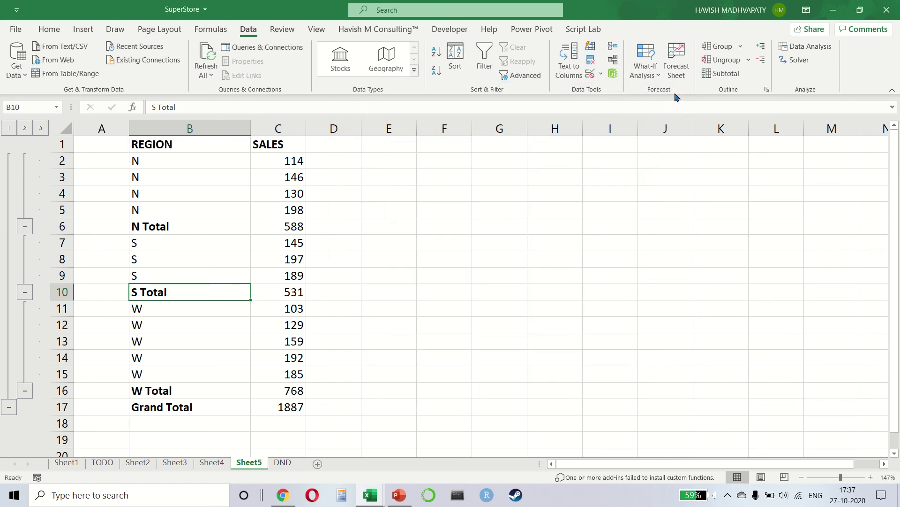
{"action": "left_click", "coordinate": [817, 47]}
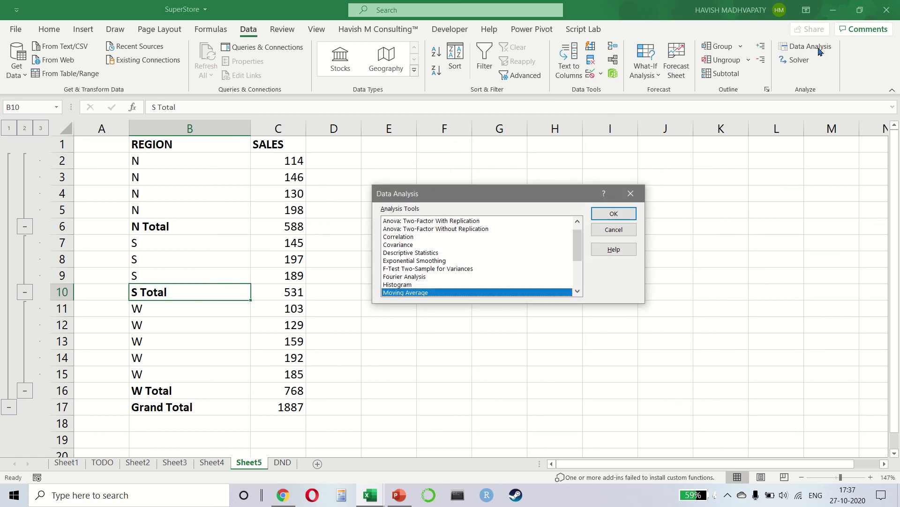
Copy the sales values into B2:B17 of a new worksheet
{"action": "key", "text": "Escape"}
{"action": "left_click", "coordinate": [296, 232]}
{"action": "key", "text": "Up"}
{"action": "key", "text": "Up"}
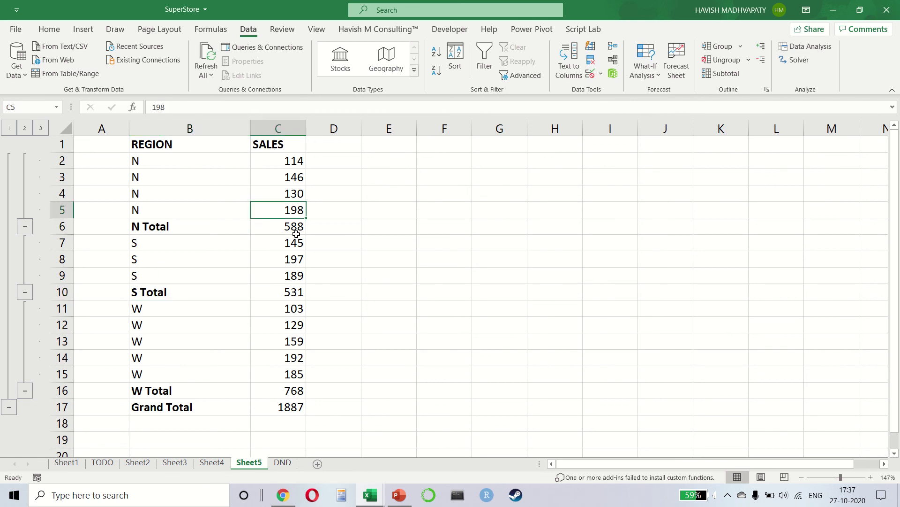
{"action": "key", "text": "Up"}
{"action": "key", "text": "Up"}
{"action": "key", "text": "ctrl+shift+Down"}
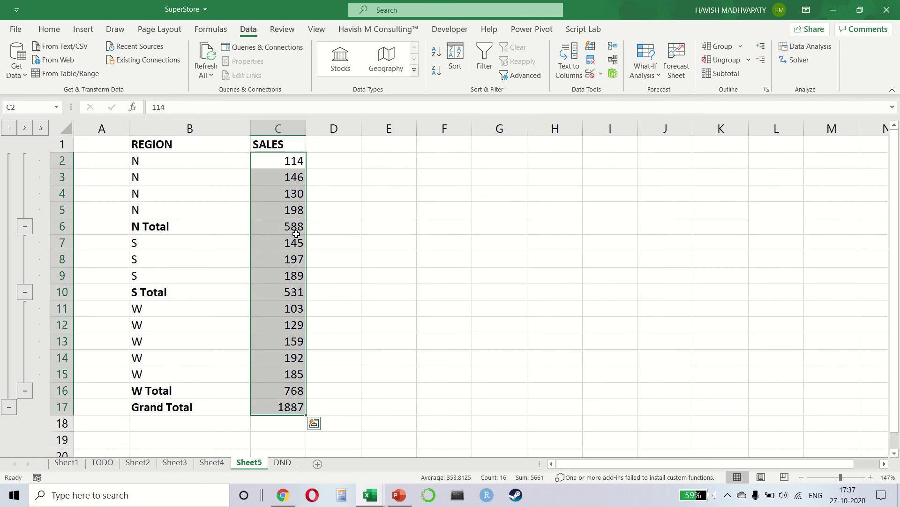
{"action": "key", "text": "ctrl+c"}
{"action": "key", "text": "shift+F11"}
{"action": "key", "text": "Down"}
{"action": "key", "text": "Right"}
{"action": "key", "text": "ctrl+v"}
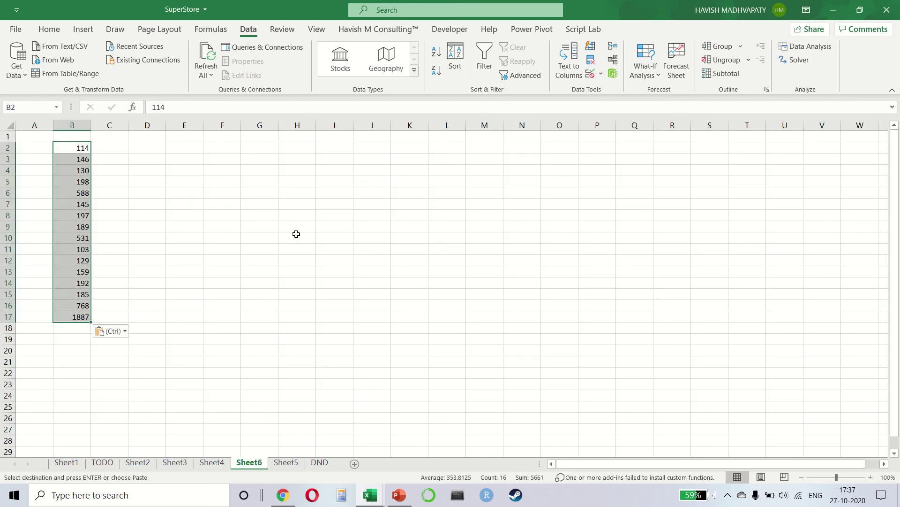
Choose Descriptive Statistics from the Data Analysis tools
{"action": "scroll", "coordinate": [88, 181], "scroll_direction": "up", "scroll_amount": 3}
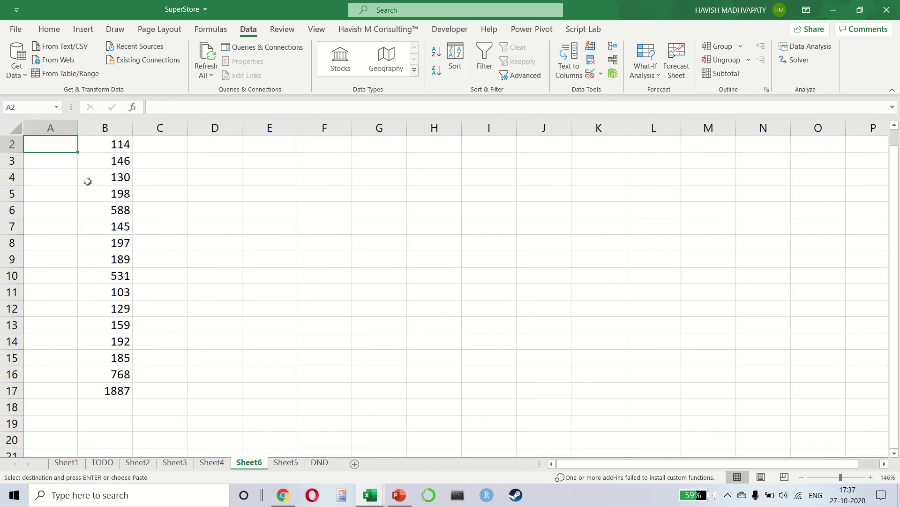
{"action": "left_click", "coordinate": [817, 51]}
{"action": "left_click", "coordinate": [489, 239]}
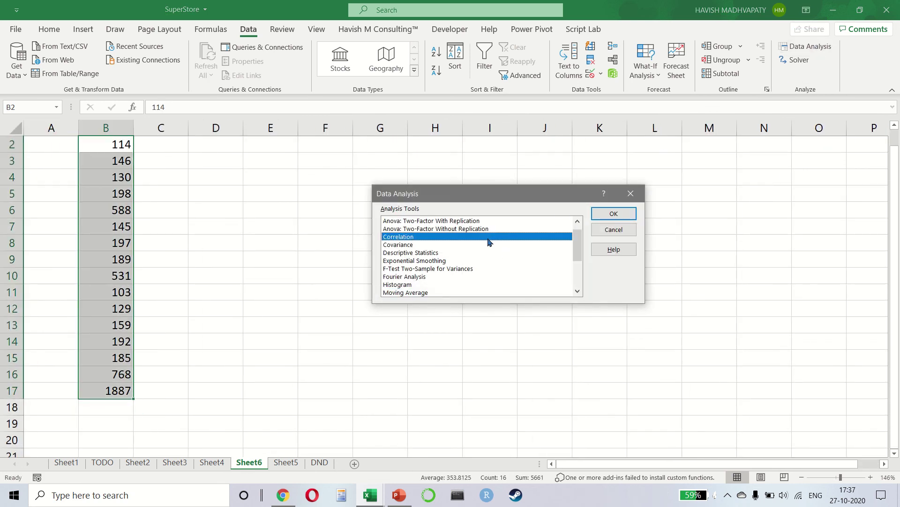
{"action": "key", "text": "Down"}
{"action": "key", "text": "Down"}
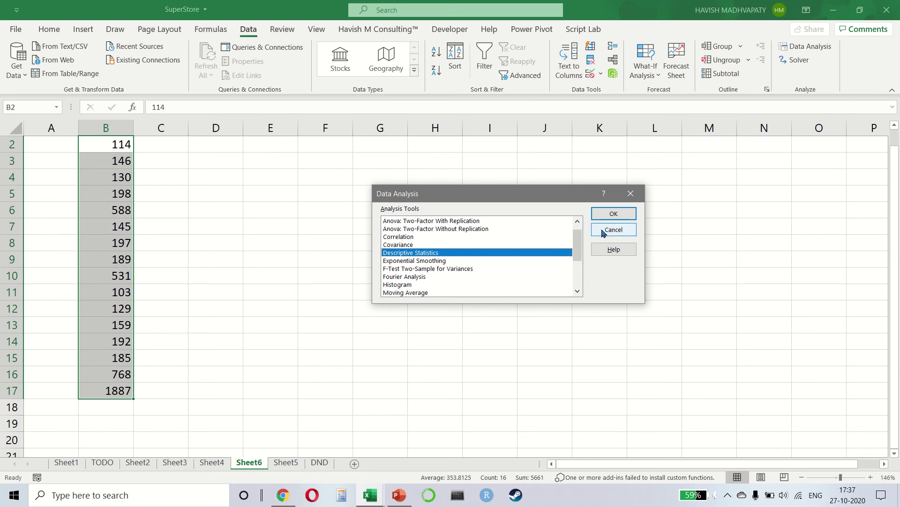
{"action": "left_click", "coordinate": [609, 214]}
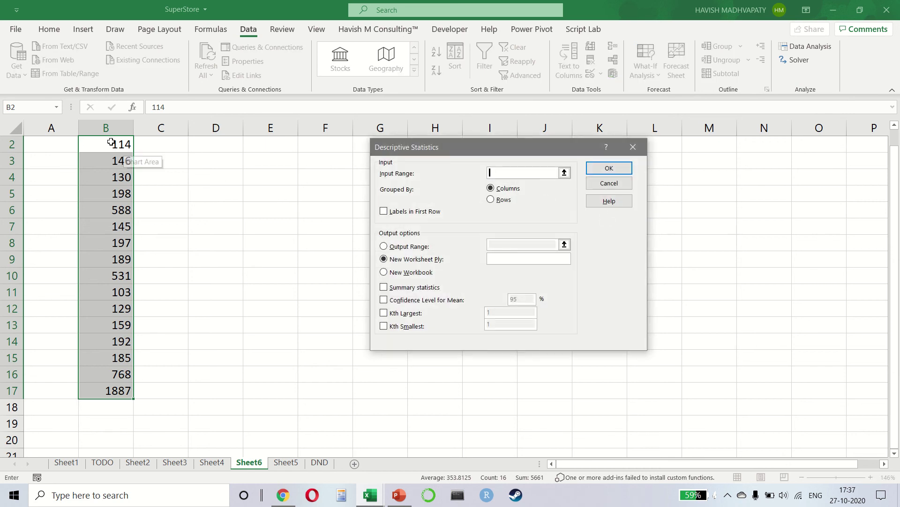
Run it on B2:B17 with output at E2, including summary, confidence level, largest and smallest
{"action": "left_click_drag", "start_coordinate": [114, 144], "coordinate": [128, 390]}
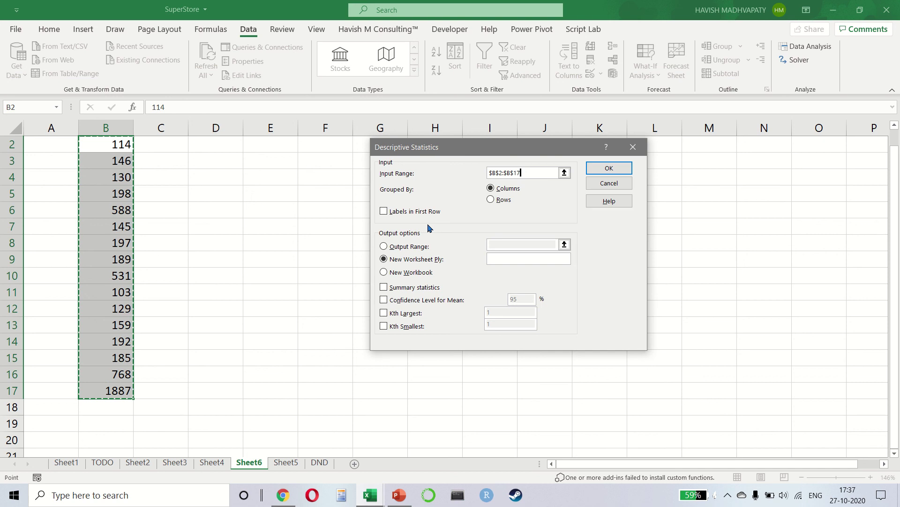
{"action": "left_click", "coordinate": [407, 248]}
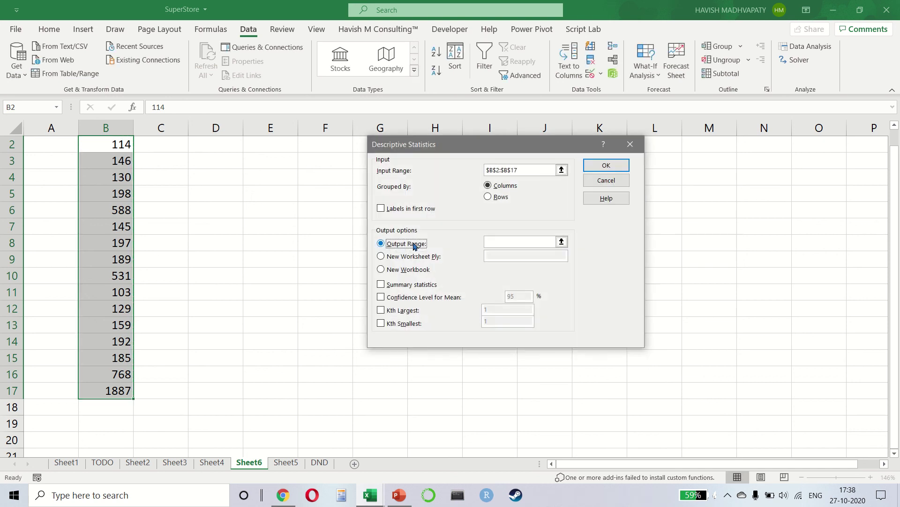
{"action": "left_click", "coordinate": [281, 143]}
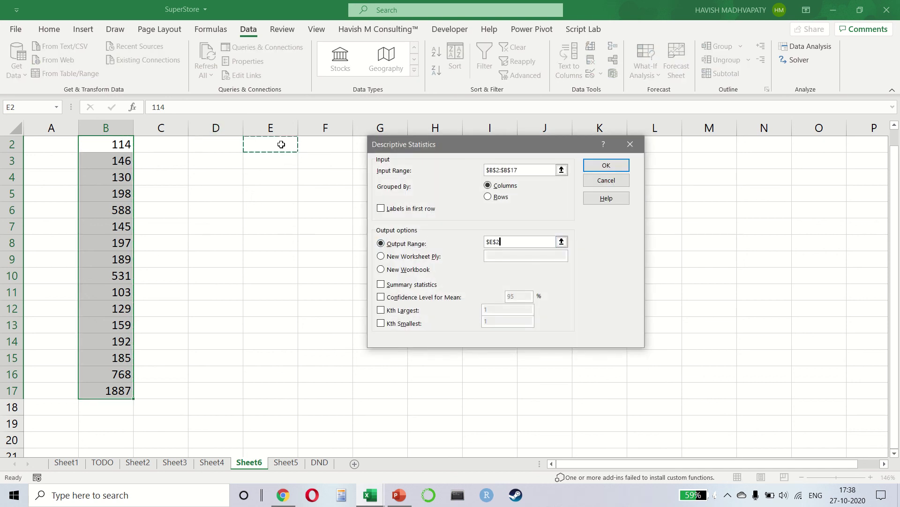
{"action": "left_click", "coordinate": [381, 284]}
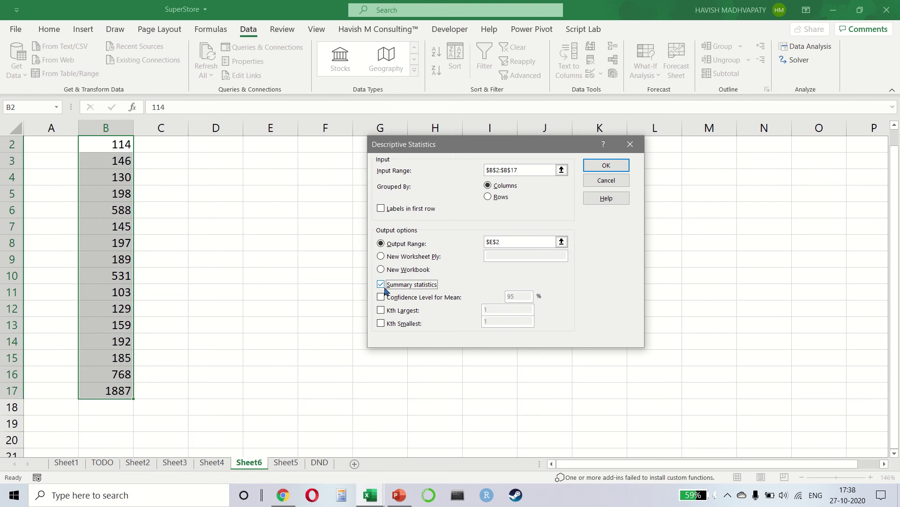
{"action": "left_click", "coordinate": [381, 297]}
{"action": "key", "text": "Return"}
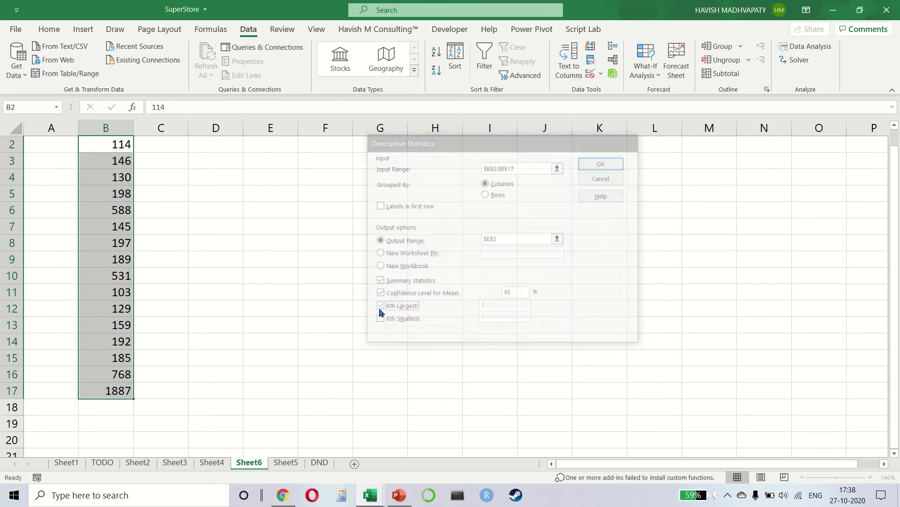
{"action": "left_click", "coordinate": [381, 301]}
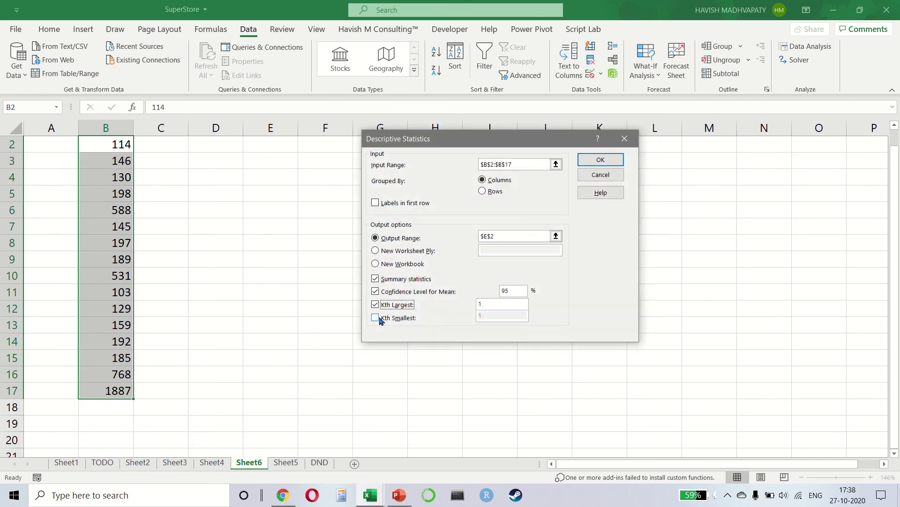
{"action": "left_click", "coordinate": [398, 313]}
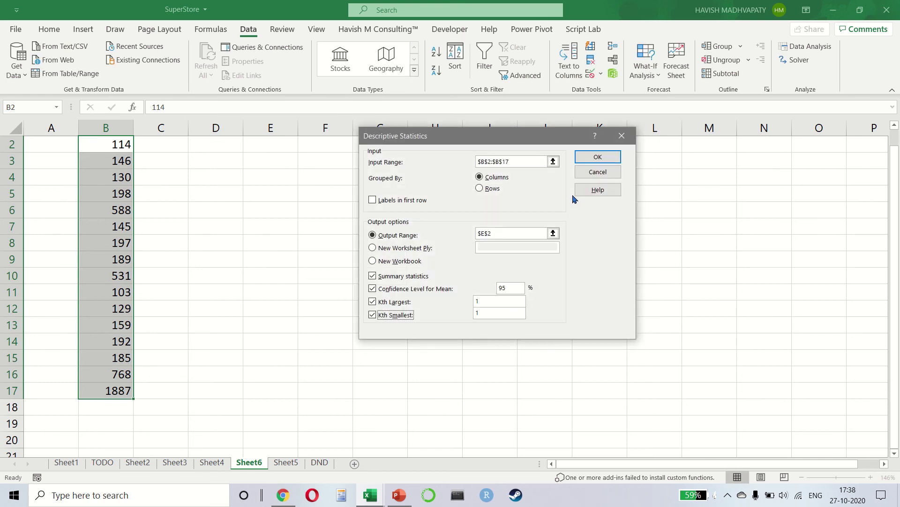
{"action": "left_click", "coordinate": [584, 157]}
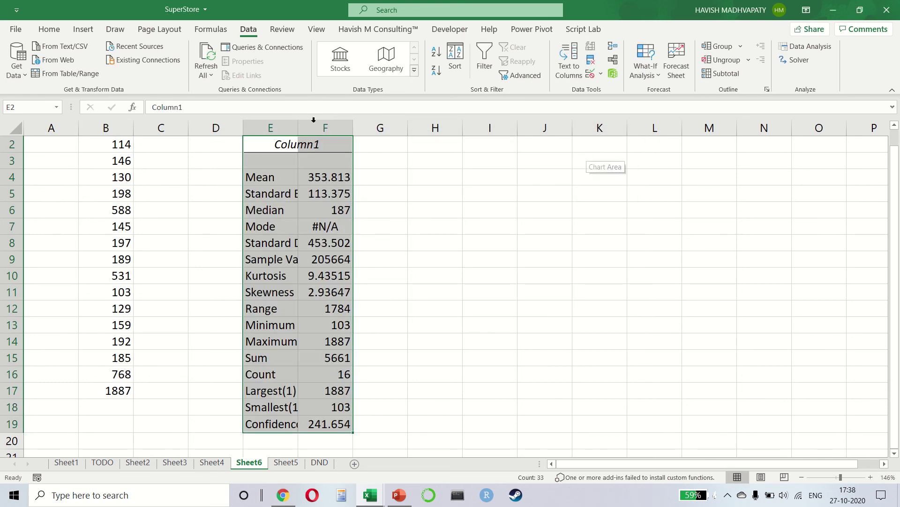
Widen columns E and F, then review the Standard Error, Mean, Median and Mode rows
{"action": "left_click_drag", "start_coordinate": [298, 127], "coordinate": [372, 126]}
{"action": "left_click_drag", "start_coordinate": [426, 126], "coordinate": [468, 123]}
{"action": "left_click", "coordinate": [279, 190]}
{"action": "key", "text": "Down"}
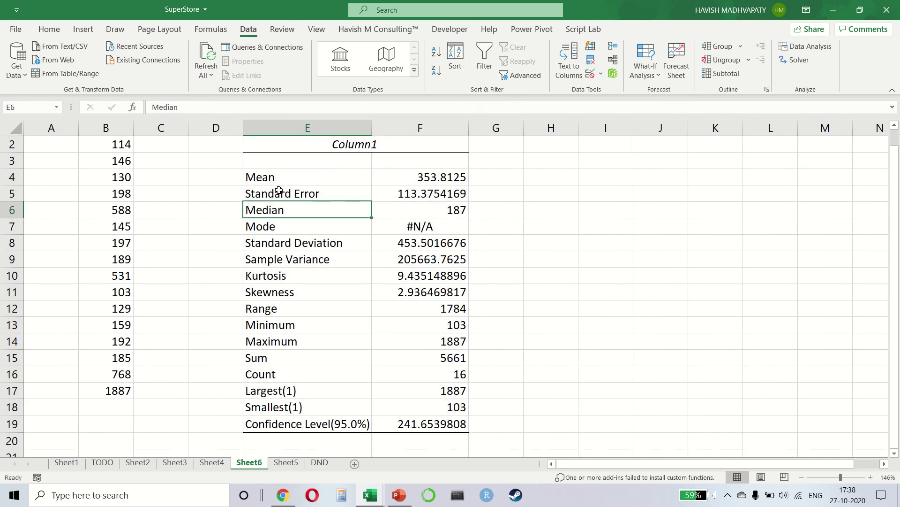
{"action": "key", "text": "Up"}
{"action": "key", "text": "Up"}
{"action": "key", "text": "Down"}
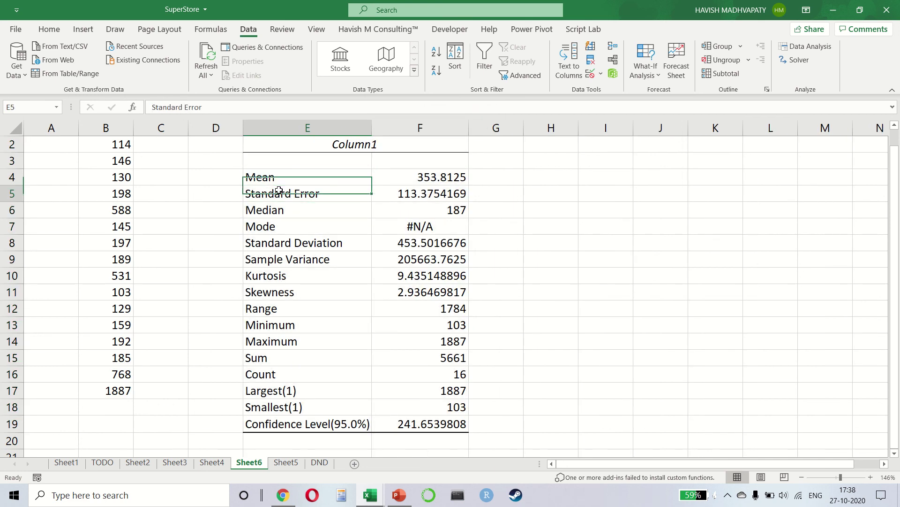
{"action": "key", "text": "Down"}
{"action": "key", "text": "Down"}
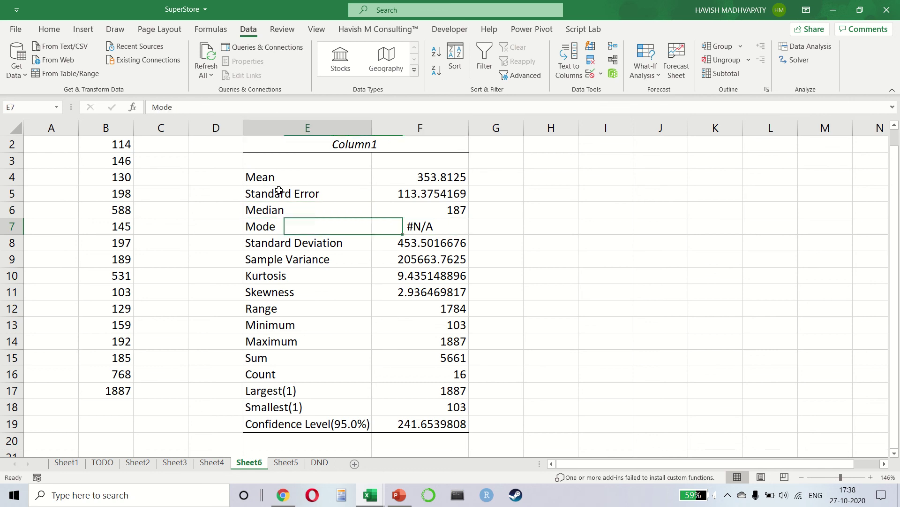
Check the sales values B2:B17, then step through the statistics down to Count and Largest(1)
{"action": "key", "text": "ctrl+shift+Right"}
{"action": "key", "text": "ctrl+shift+Right"}
{"action": "key", "text": "ctrl+Left"}
{"action": "key", "text": "ctrl+Up"}
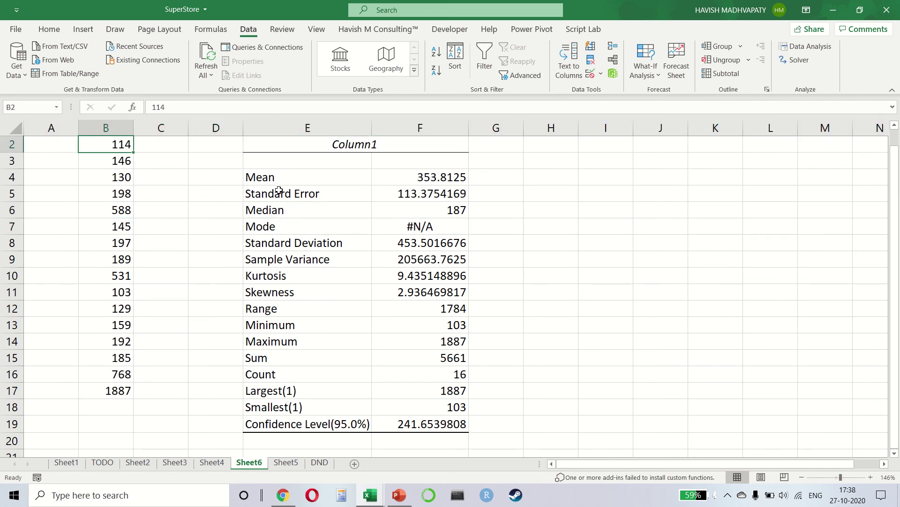
{"action": "key", "text": "ctrl+shift+Down"}
{"action": "key", "text": "Right"}
{"action": "key", "text": "Right"}
{"action": "key", "text": "Down"}
{"action": "key", "text": "Down"}
{"action": "key", "text": "Down"}
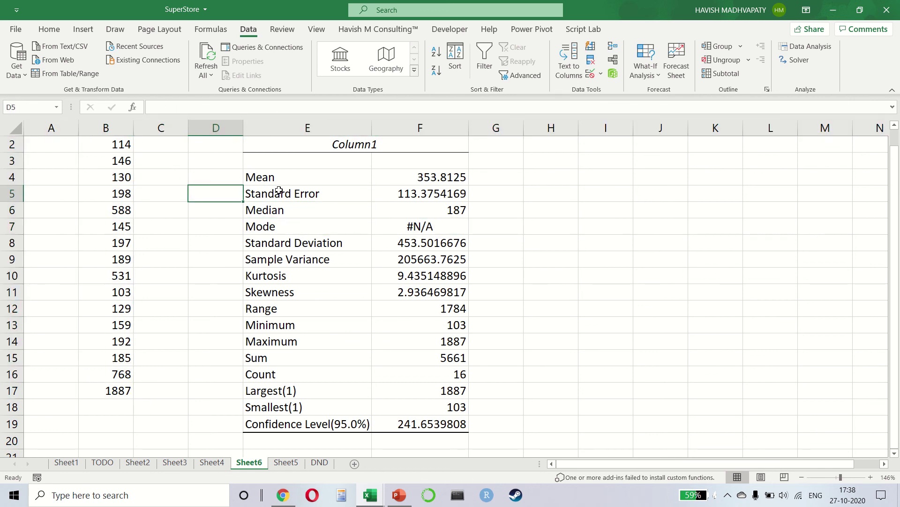
{"action": "key", "text": "Right"}
{"action": "key", "text": "Down"}
{"action": "key", "text": "Down"}
{"action": "key", "text": "Down"}
{"action": "key", "text": "Down"}
{"action": "key", "text": "Down"}
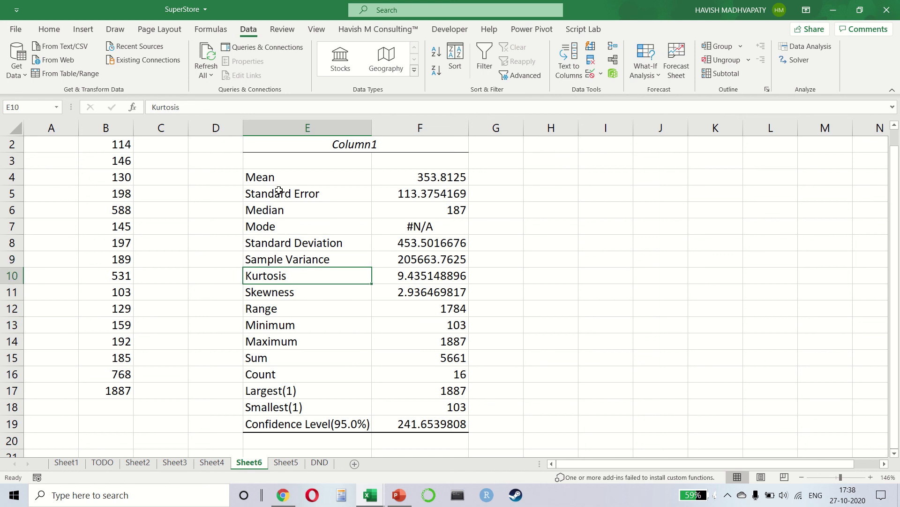
{"action": "key", "text": "Down"}
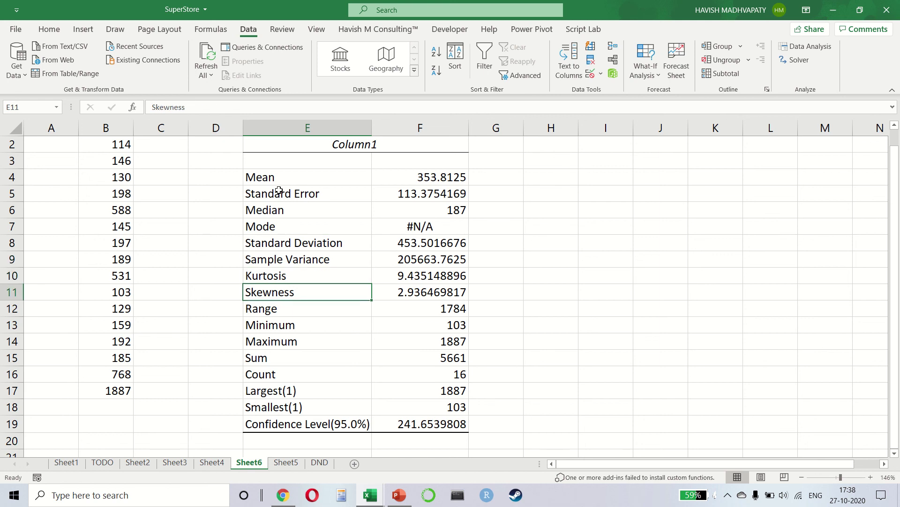
{"action": "key", "text": "Down"}
{"action": "key", "text": "Down"}
{"action": "key", "text": "Down"}
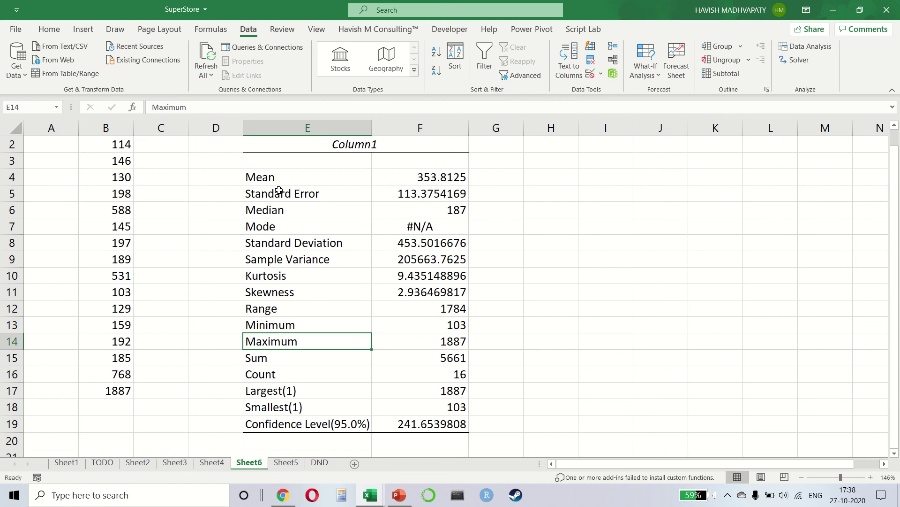
{"action": "key", "text": "Down"}
{"action": "key", "text": "Down"}
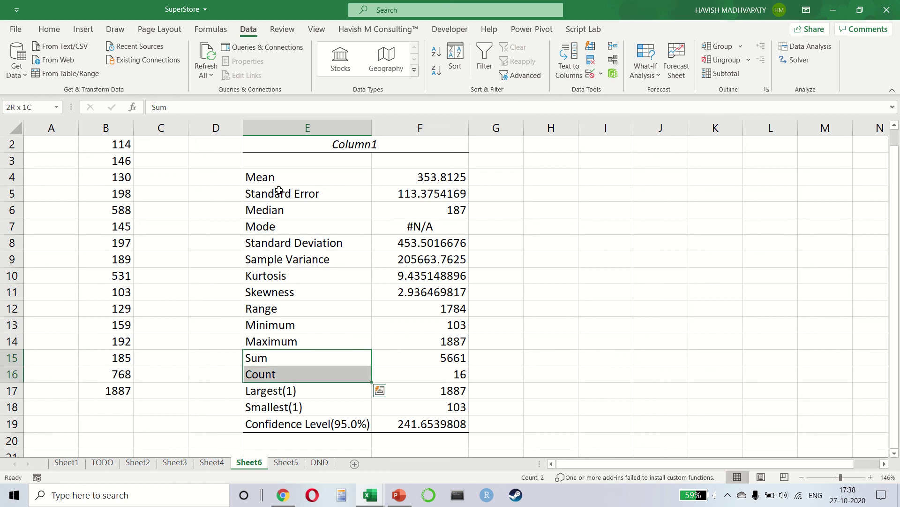
{"action": "key", "text": "Down"}
{"action": "key", "text": "Down"}
{"action": "key", "text": "Down"}
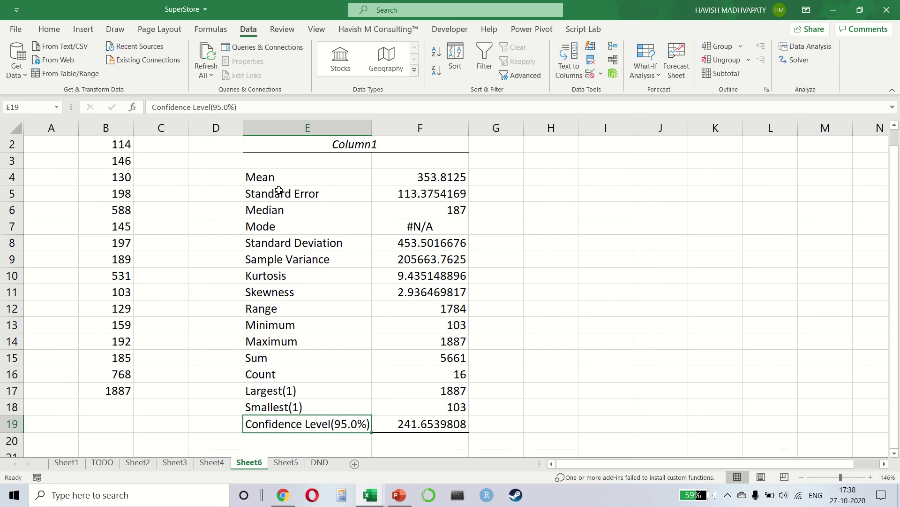
Switch between the Review and View ribbon tabs, ending on Review
{"action": "left_click", "coordinate": [283, 31]}
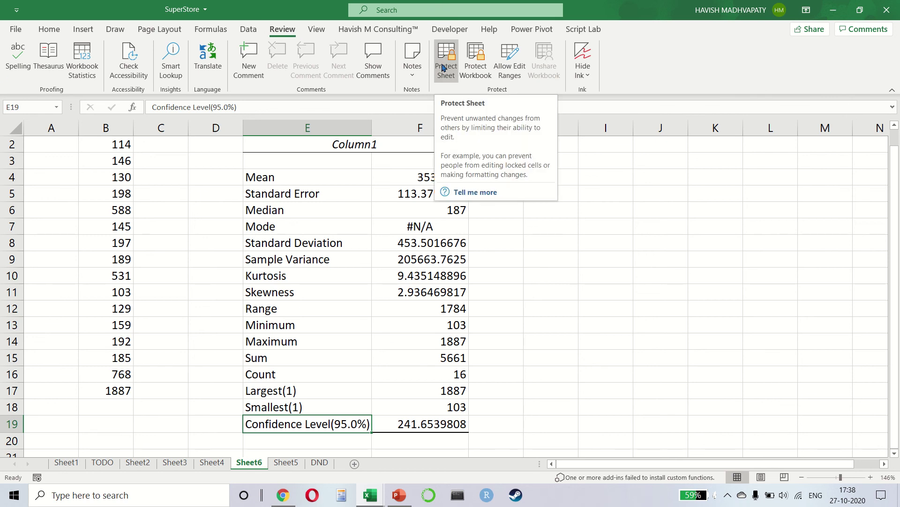
{"action": "left_click", "coordinate": [317, 30]}
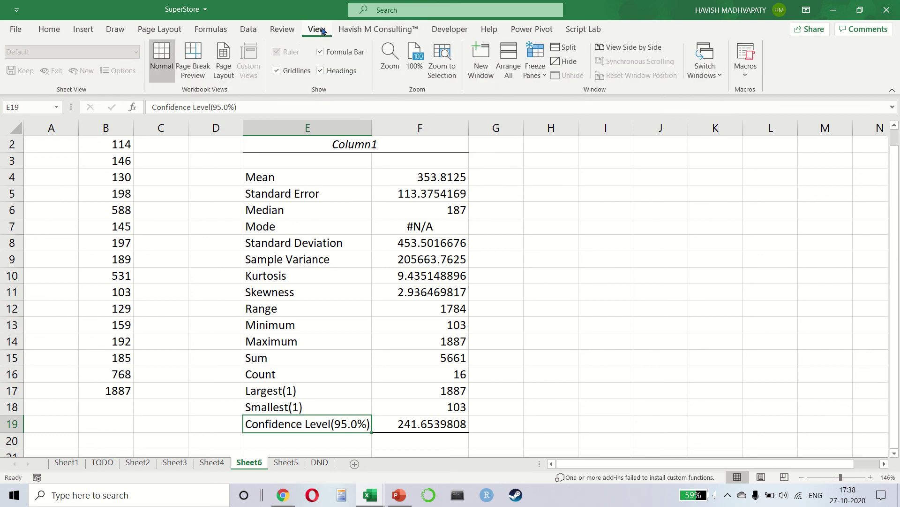
{"action": "left_click", "coordinate": [283, 29]}
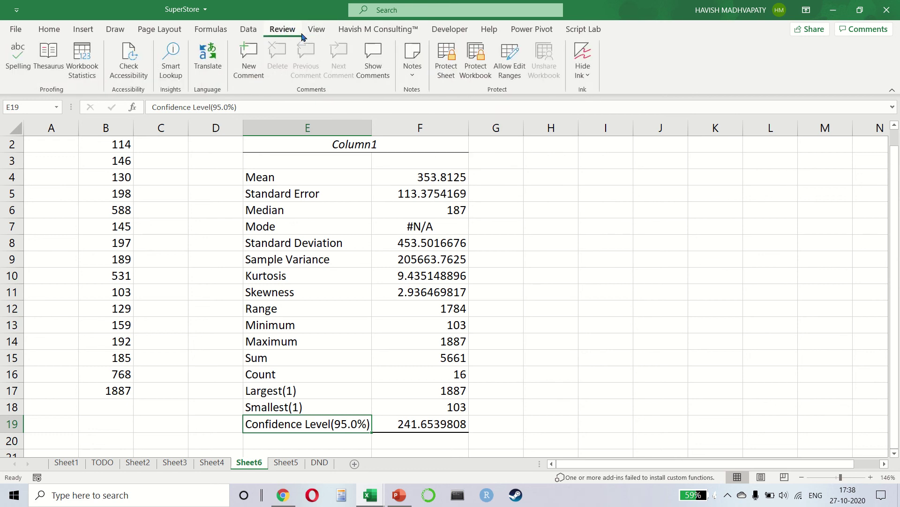